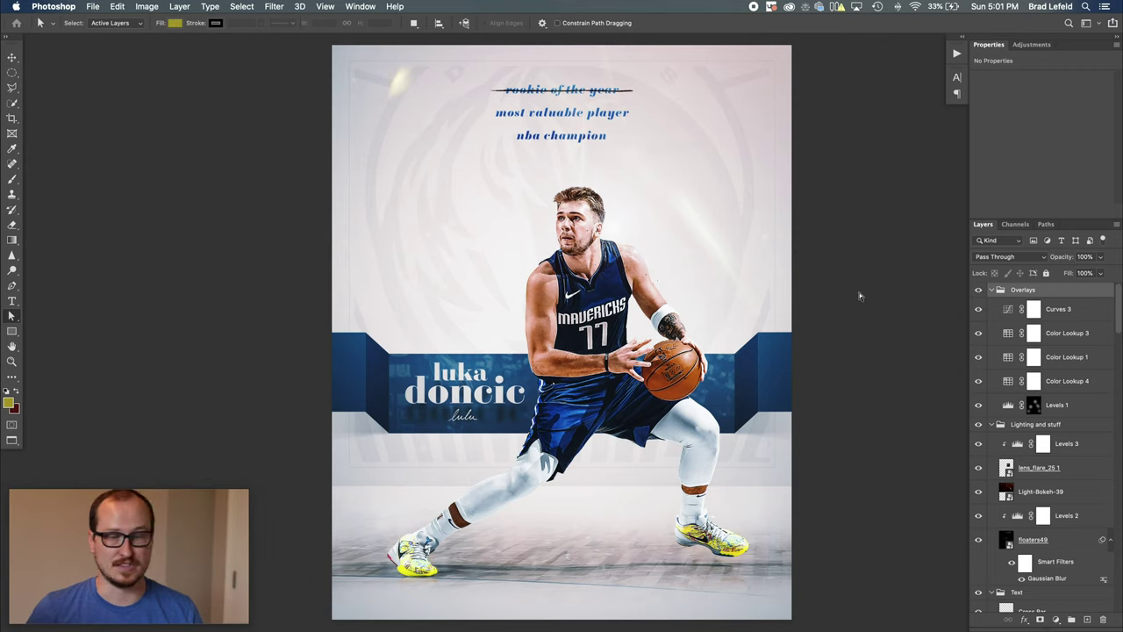
# Hide all layers except the white Layer 0 in the Background group and LukaNewEdit copy in the Luka group
pyautogui.moveTo(981, 292)
pyautogui.mouseDown()
pyautogui.moveTo(979, 619)
pyautogui.moveTo(979, 607)
pyautogui.mouseUp()
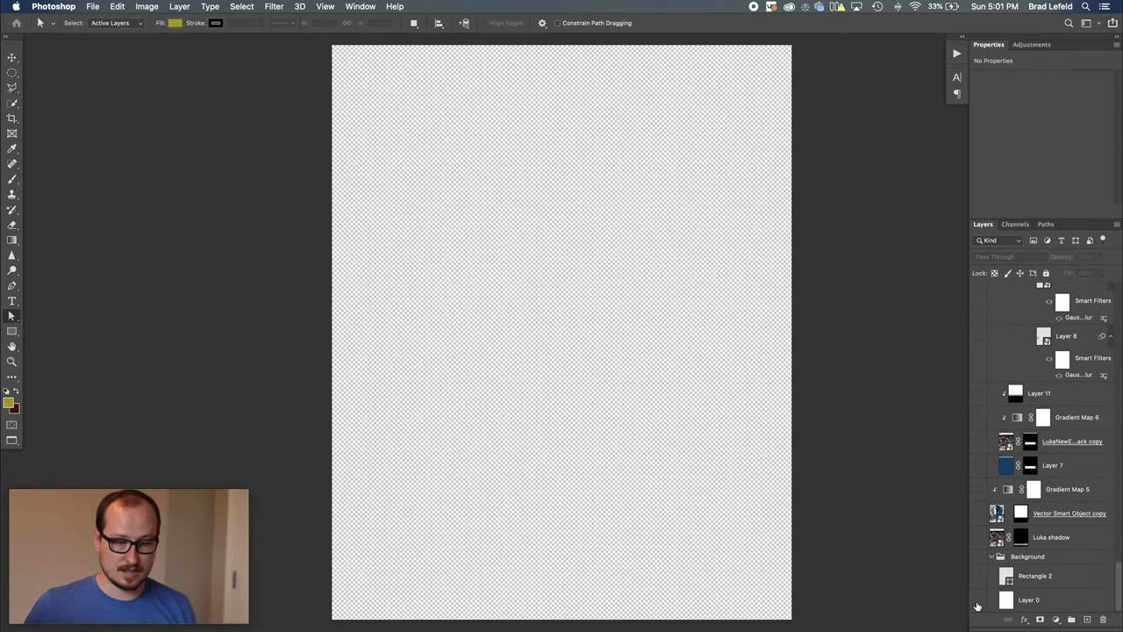
pyautogui.click(980, 599)
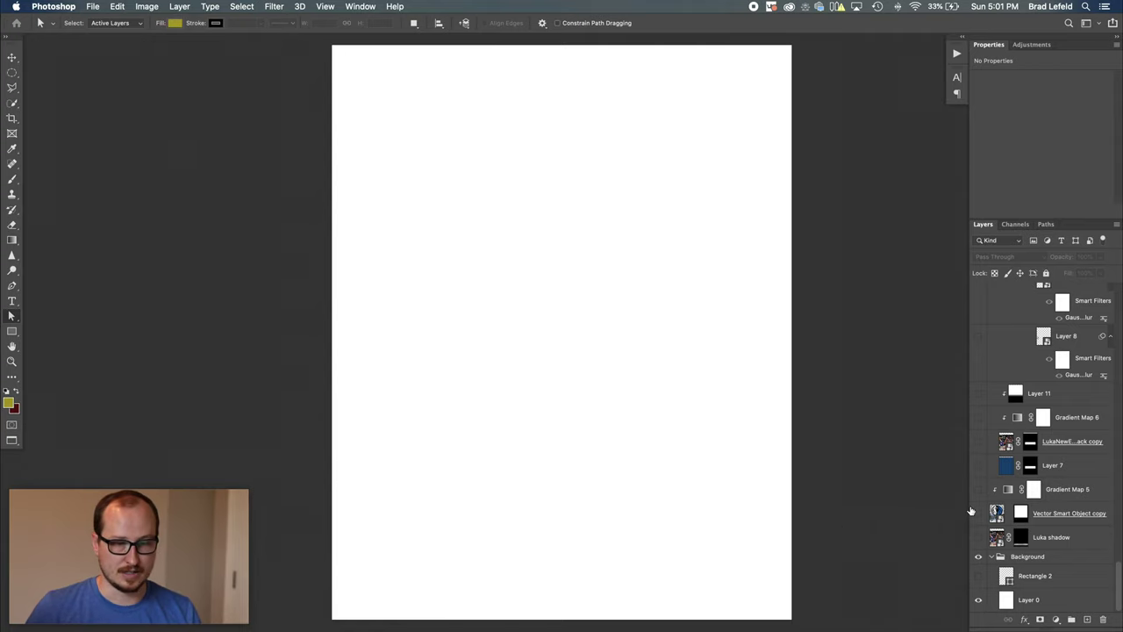
pyautogui.scroll(5, 983, 502)
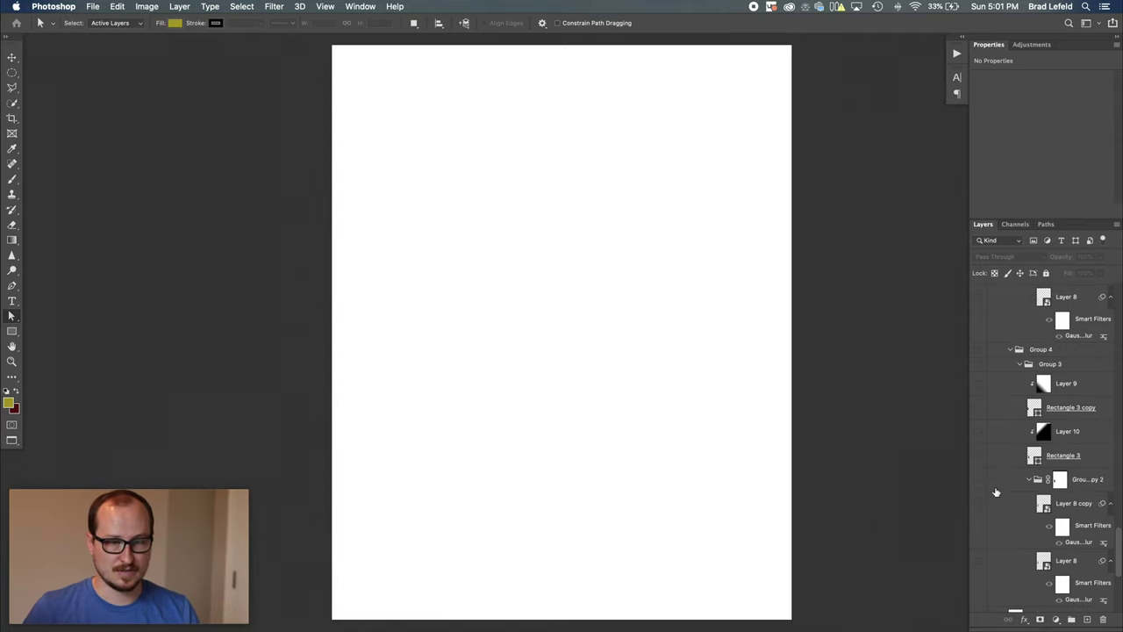
pyautogui.scroll(10, 996, 492)
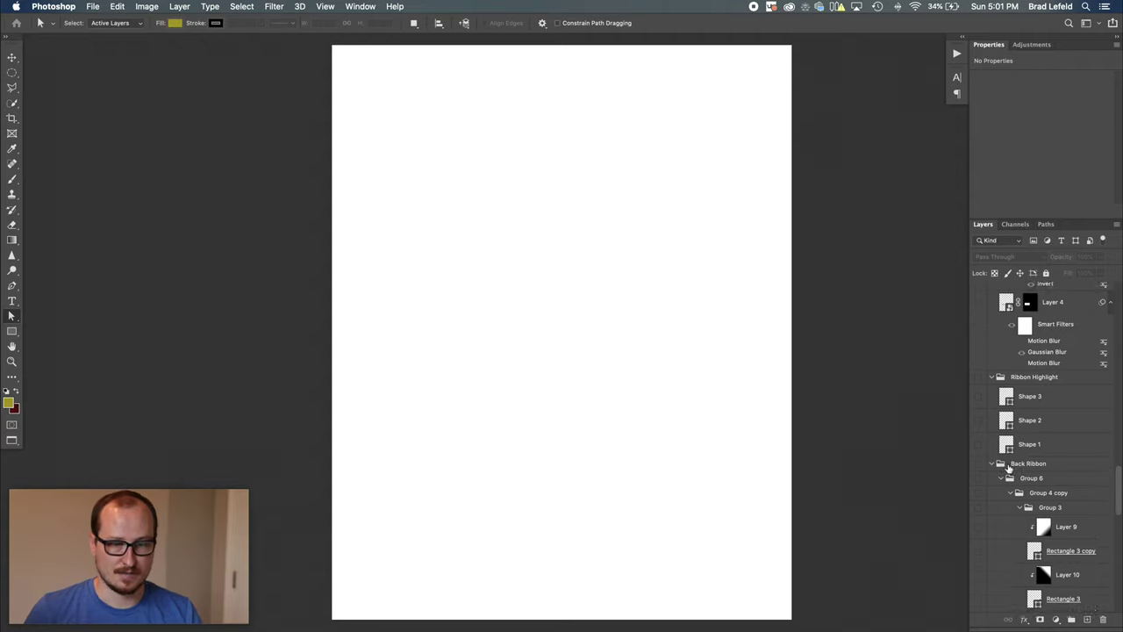
pyautogui.scroll(10, 1009, 469)
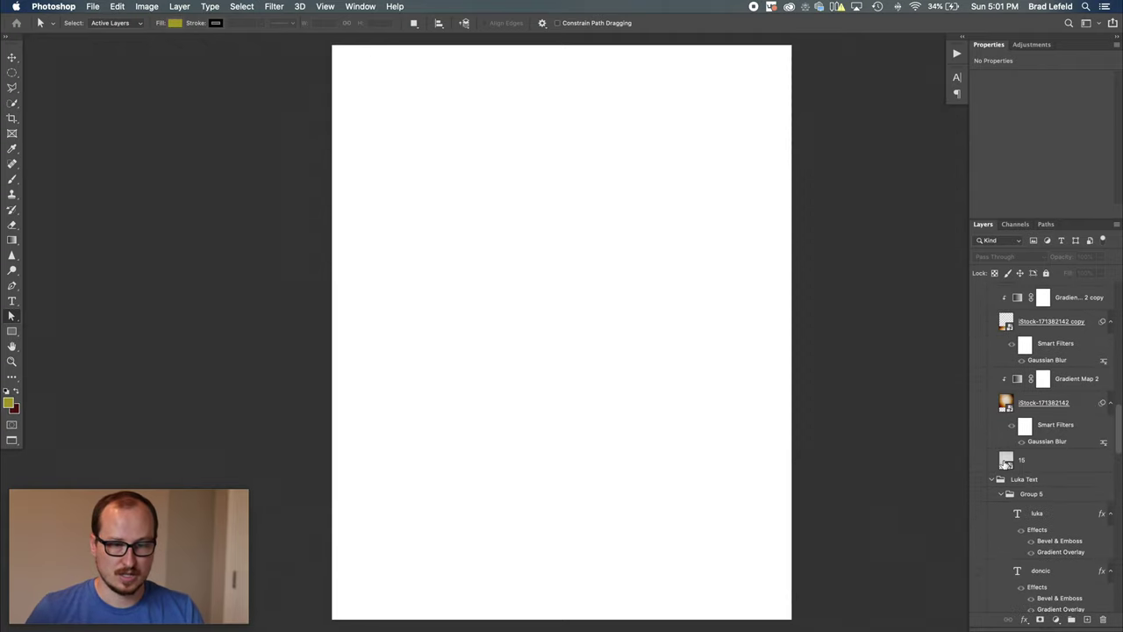
pyautogui.scroll(10, 1006, 465)
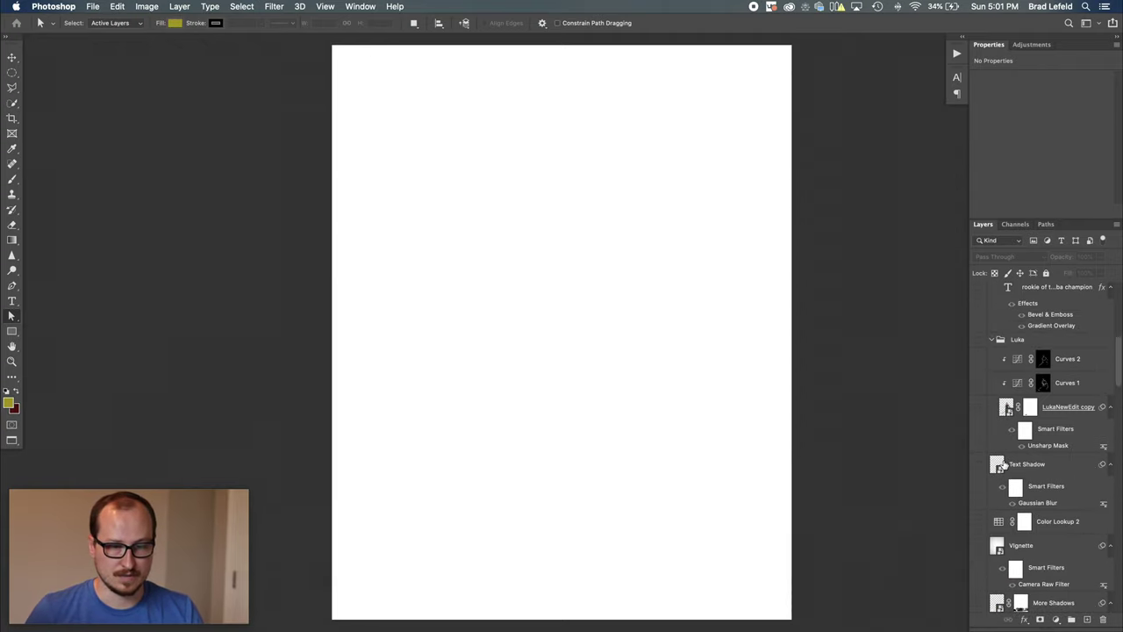
pyautogui.scroll(2, 997, 465)
pyautogui.click(981, 369)
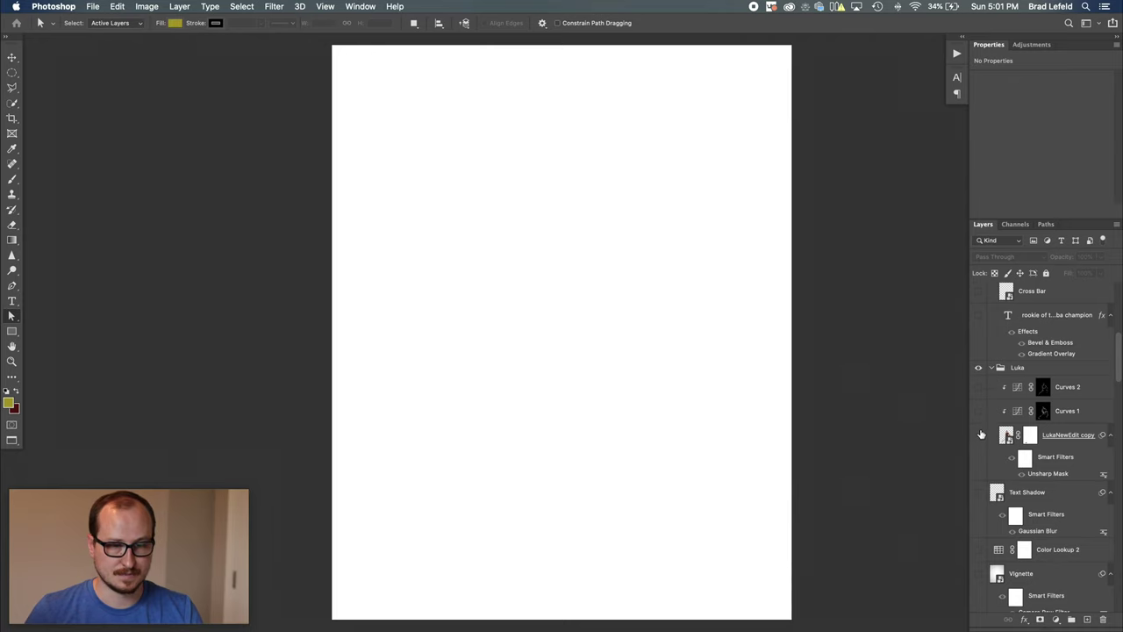
pyautogui.click(980, 435)
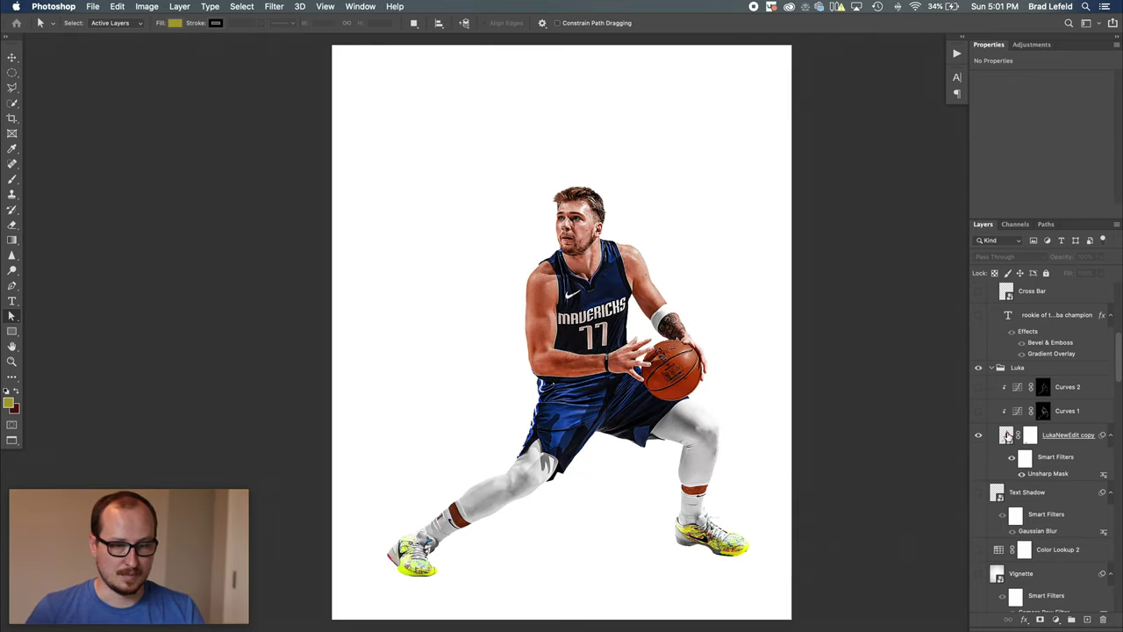
# Make an independent smart object copy of LukaNewEdit copy and hide the new duplicate
pyautogui.rightClick(1007, 436)
pyautogui.click(1035, 432)
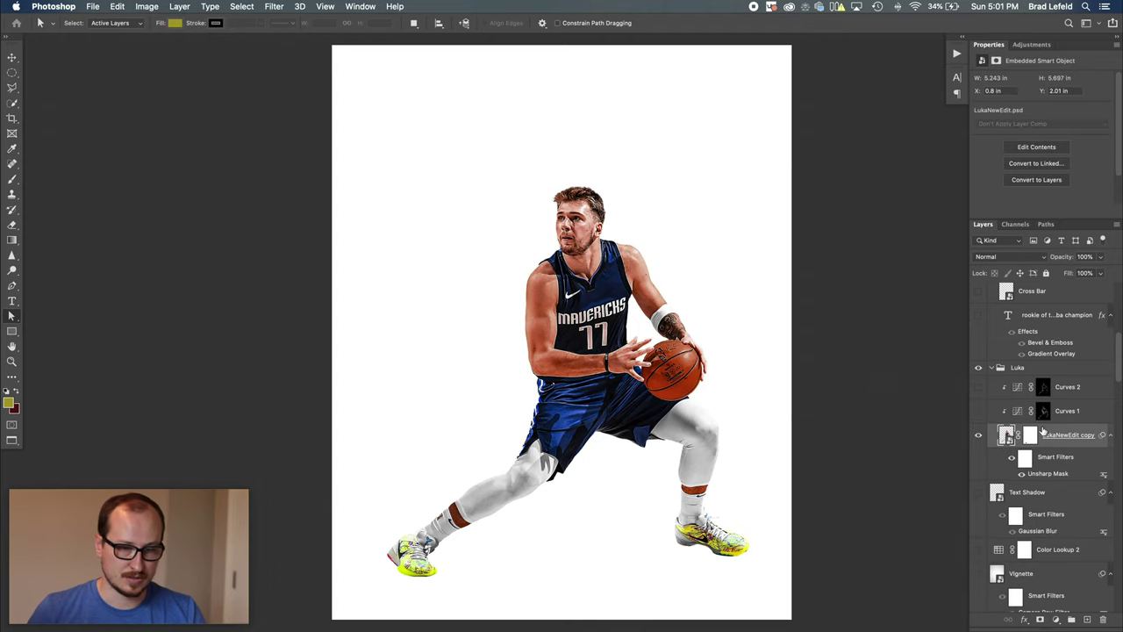
pyautogui.rightClick(1043, 430)
pyautogui.press('Escape')
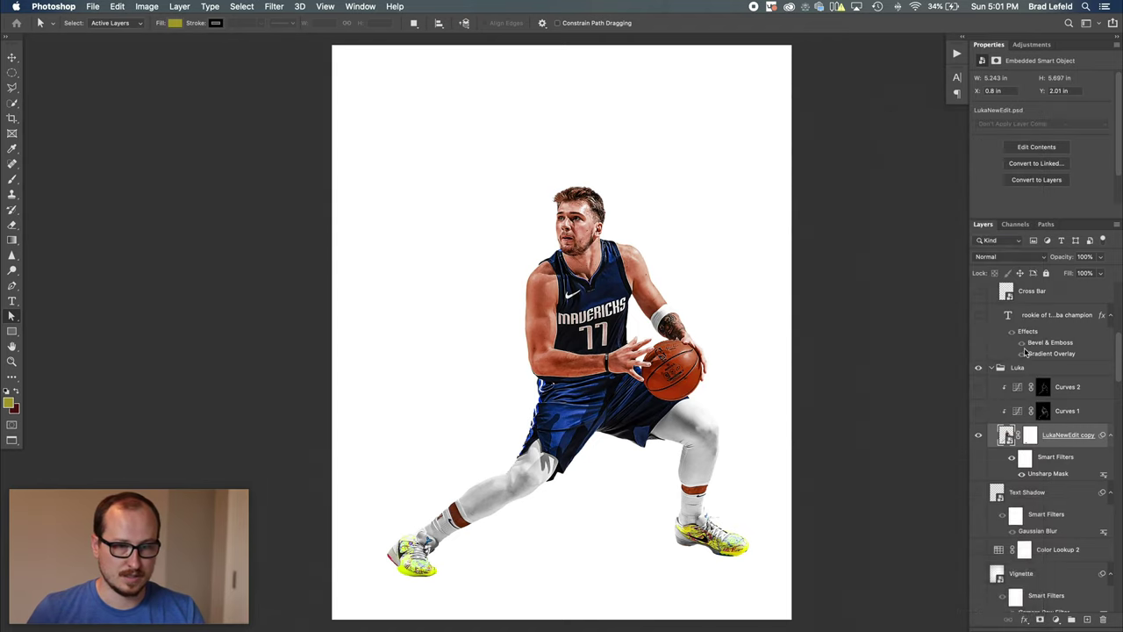
pyautogui.press('super+j')
pyautogui.click(978, 436)
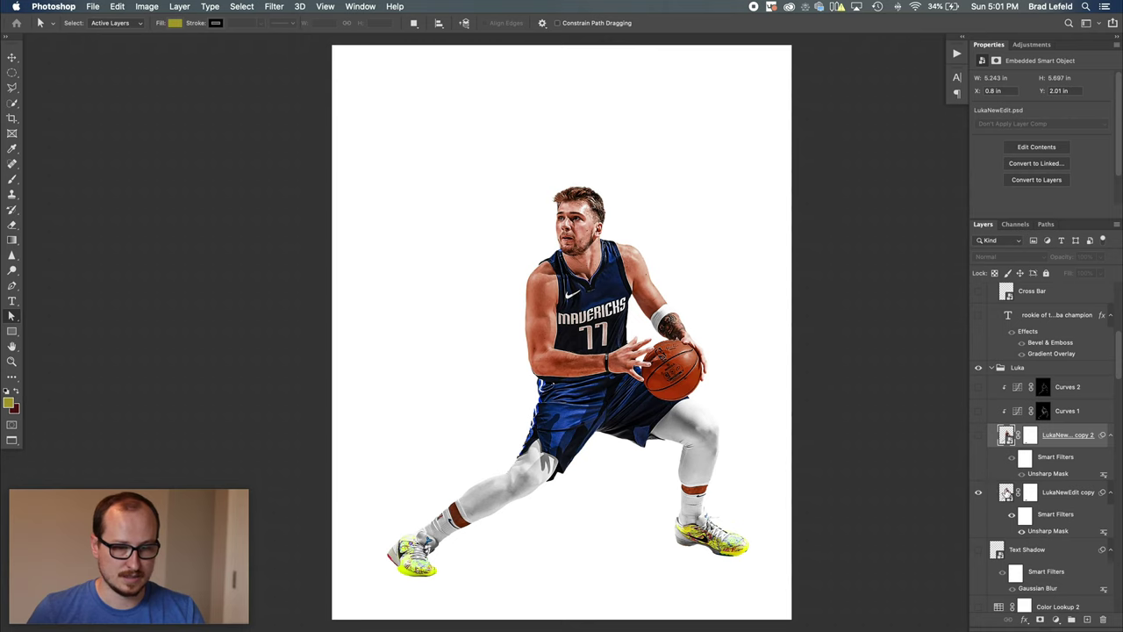
# Inside LukaNewEdit copy's smart object, hide all adjustment layers, Layer 0 copy and Layer 0's smart filters, and save and close it
pyautogui.click(1006, 492)
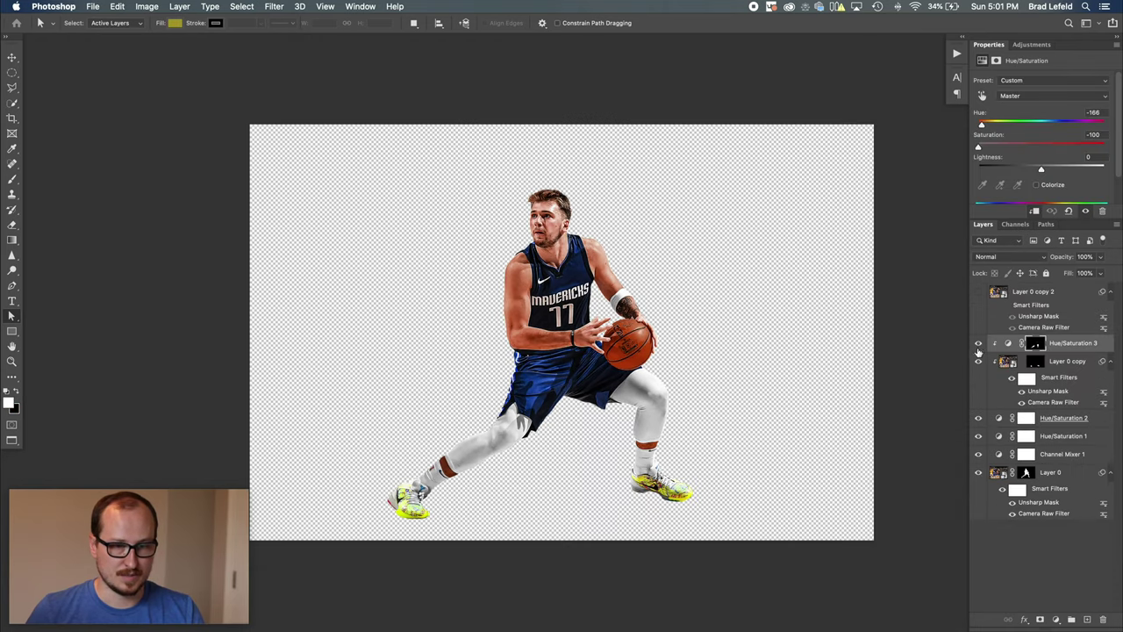
pyautogui.moveTo(977, 427); pyautogui.dragTo(977, 455)
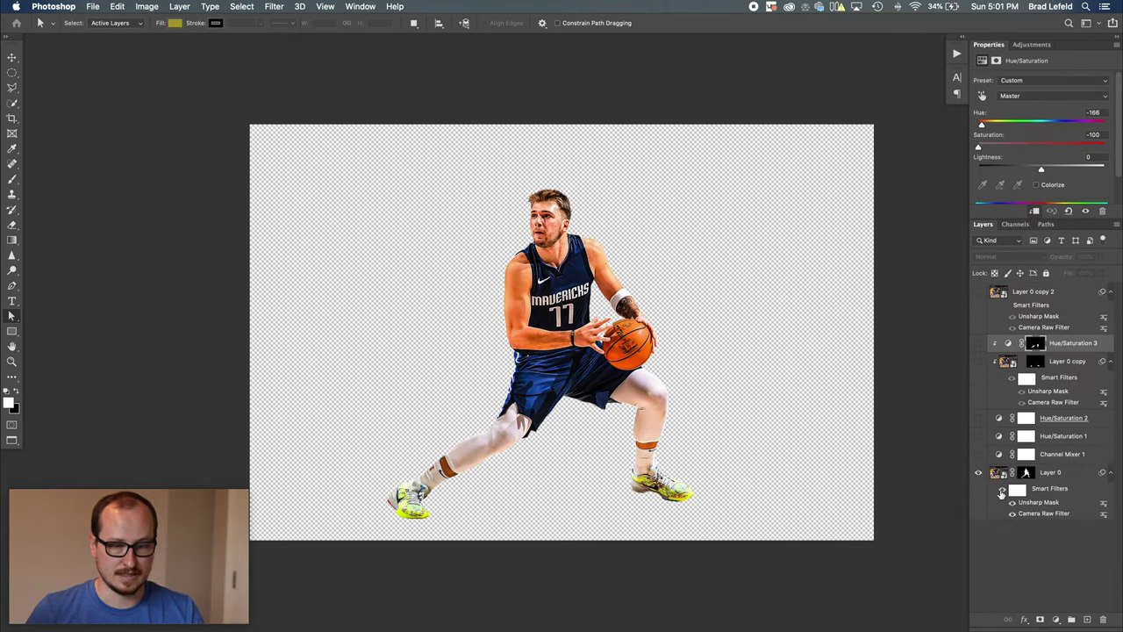
pyautogui.click(1009, 492)
pyautogui.press('super+s')
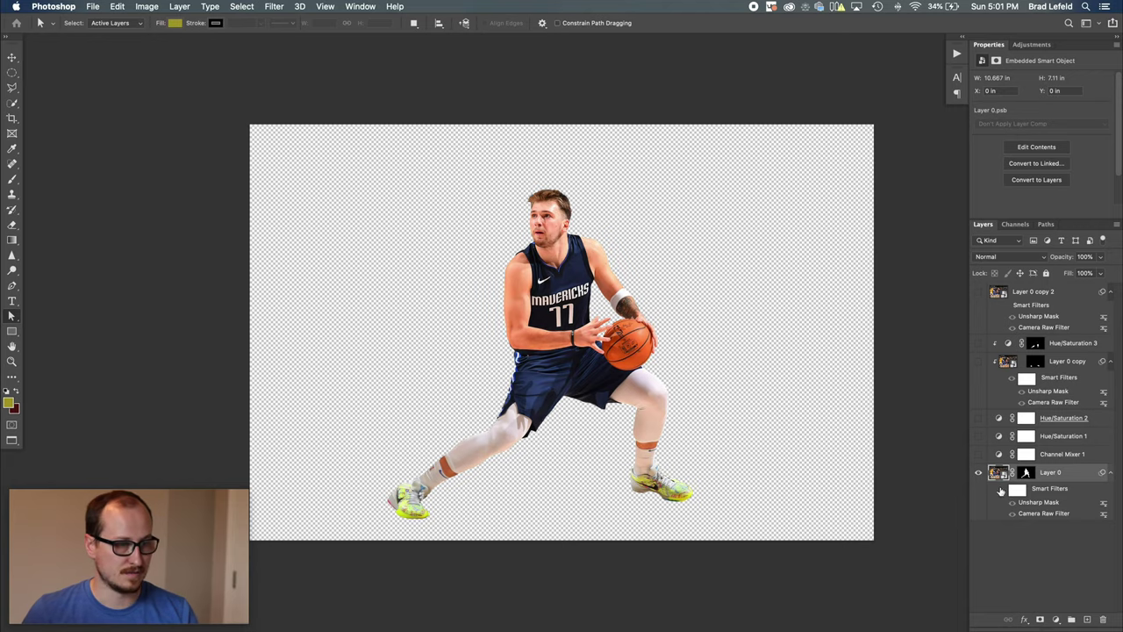
pyautogui.press('super+s')
pyautogui.press('super+w')
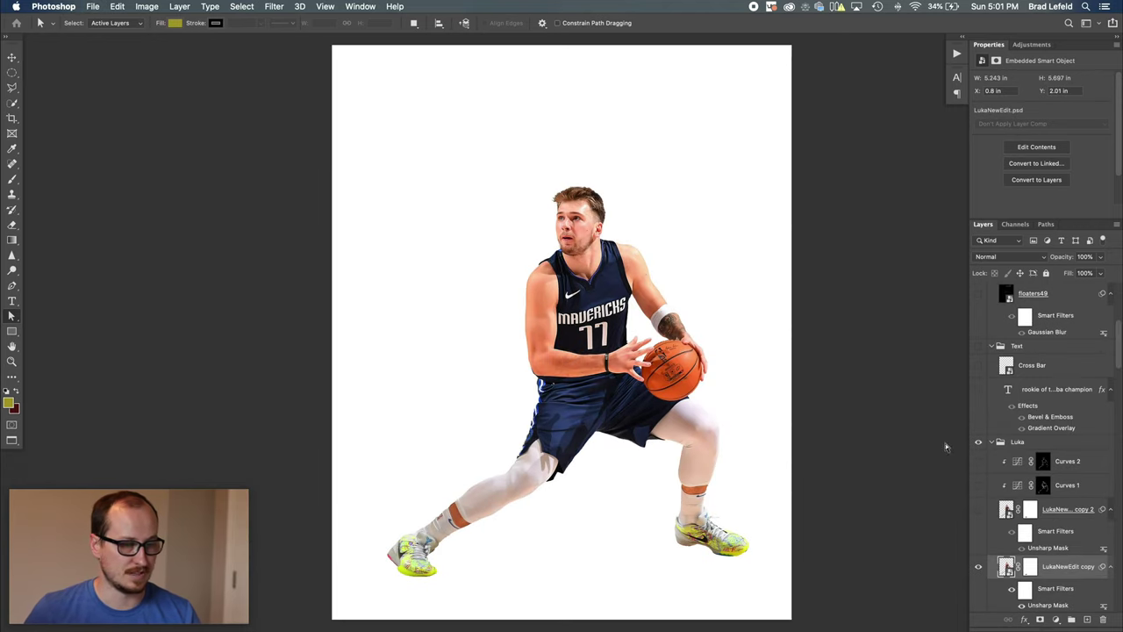
# Toggle the upper duplicate to compare the edited and unedited player, leave it visible and hide LukaNewEdit copy
pyautogui.click(980, 511)
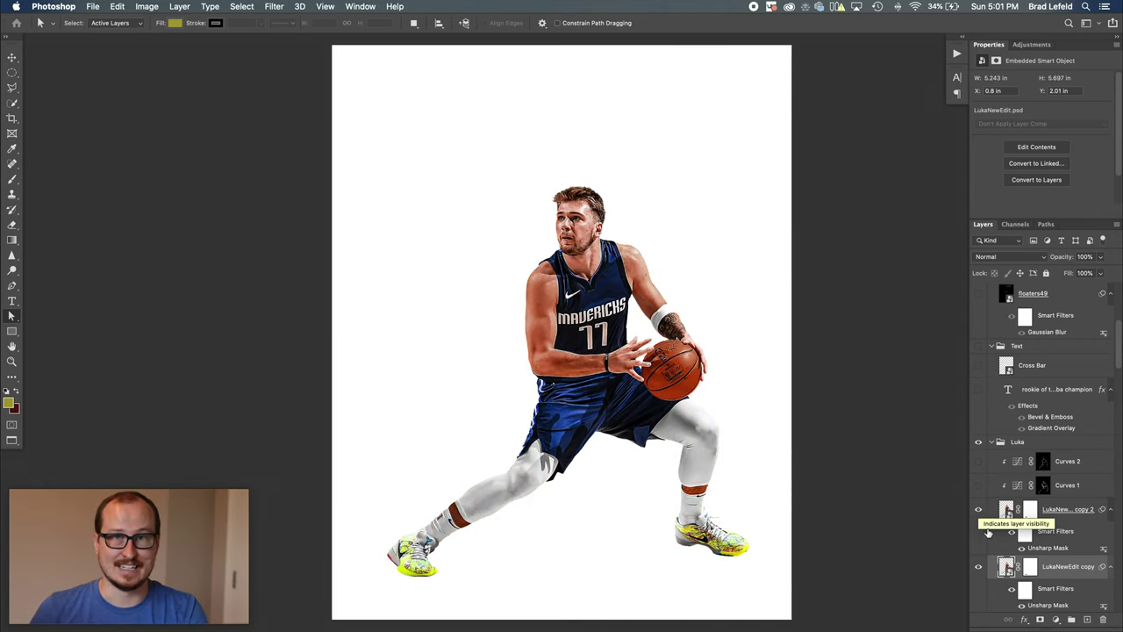
pyautogui.click(980, 515)
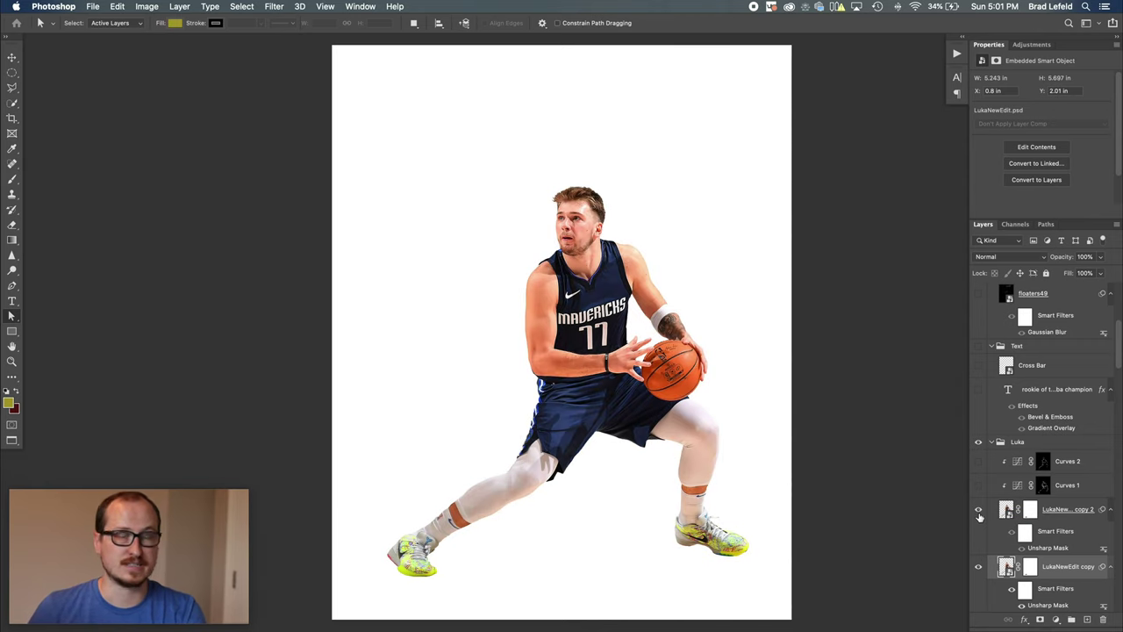
pyautogui.click(980, 516)
pyautogui.click(979, 567)
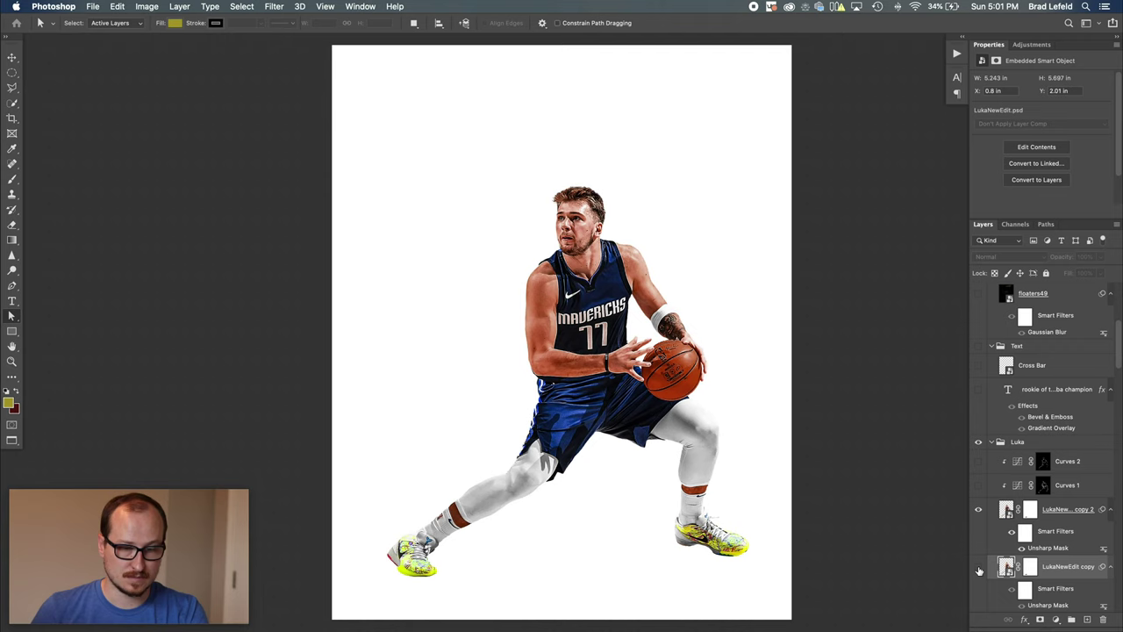
# Open the contents of the edited player's smart object and delete the hidden Layer 0 copy 2
pyautogui.click(1006, 513)
pyautogui.doubleClick(1006, 511)
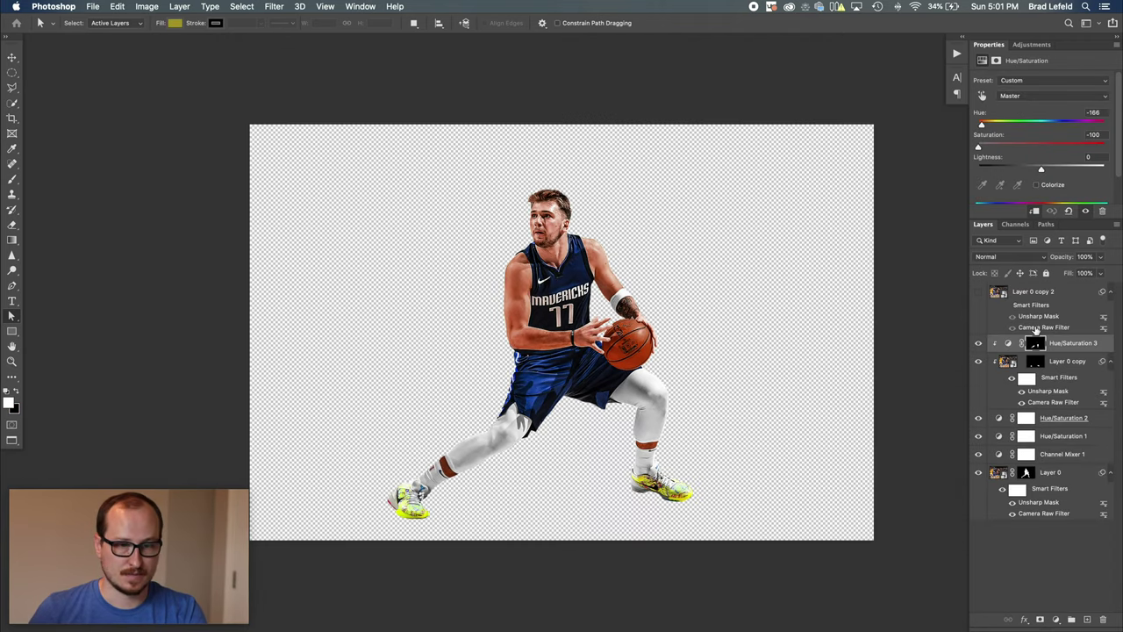
pyautogui.click(1034, 293)
pyautogui.press('BackSpace')
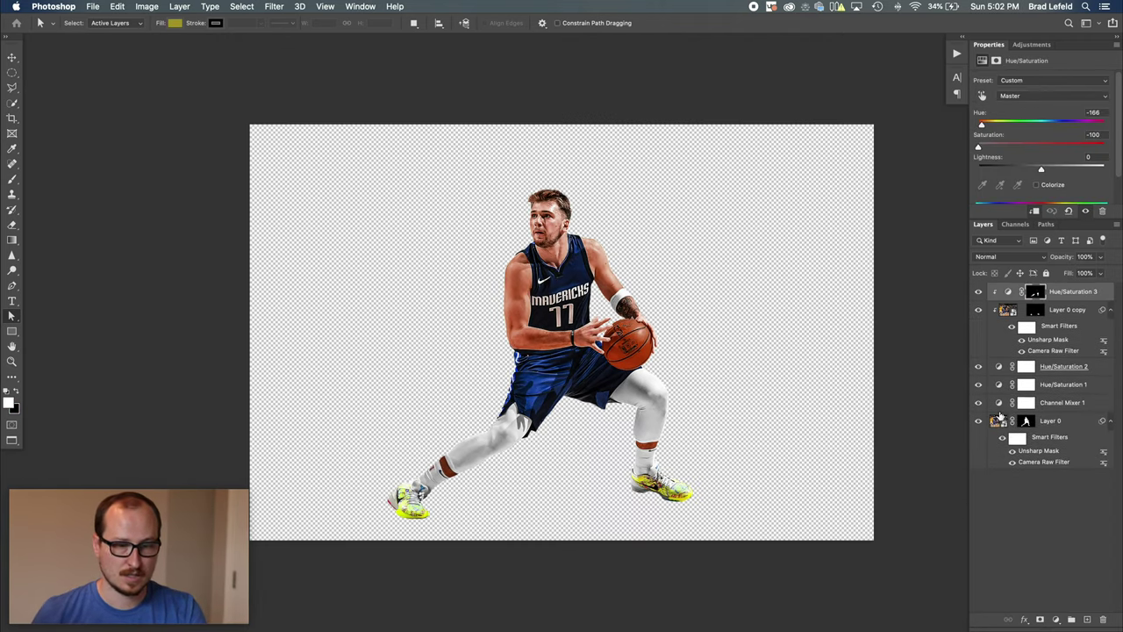
# Select Layer 0 and look through the BJD Sports Actions set
pyautogui.click(1042, 423)
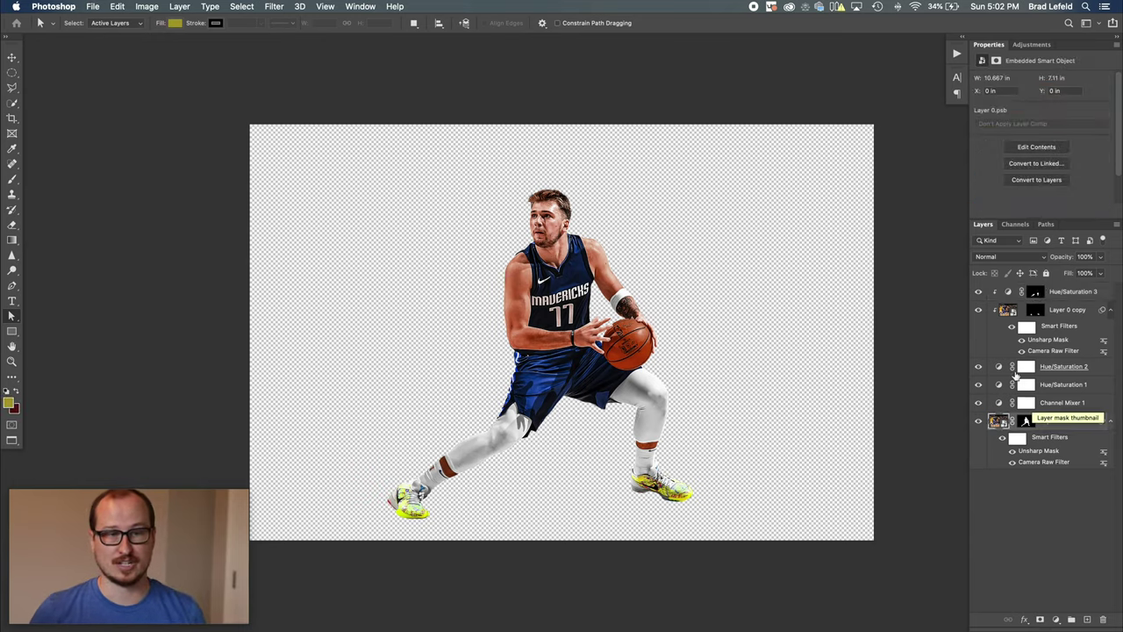
pyautogui.click(957, 55)
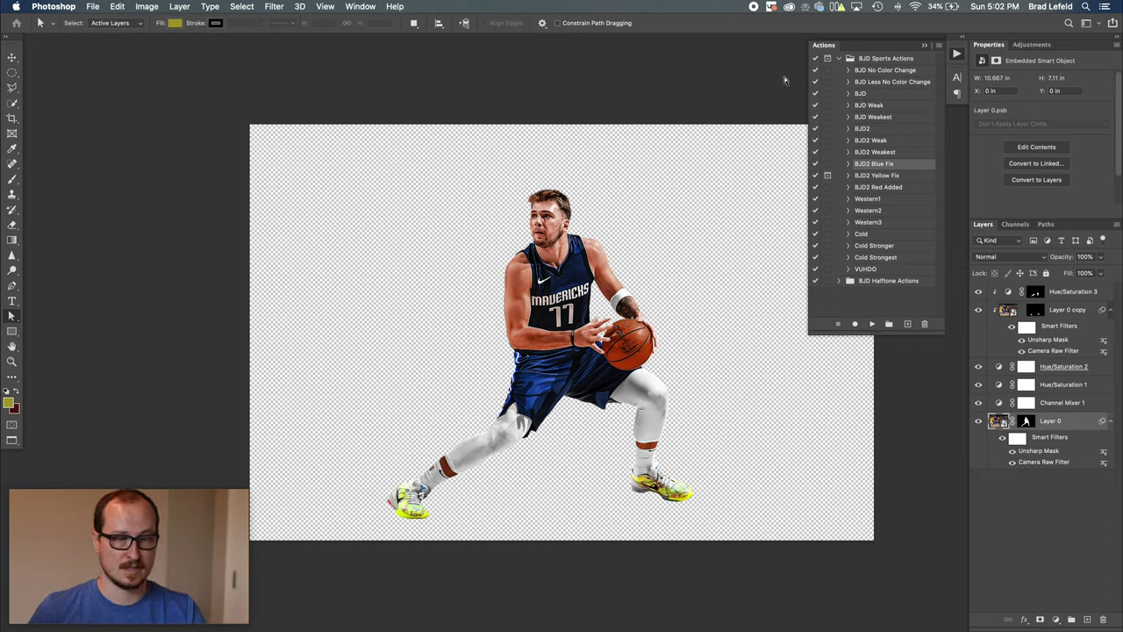
pyautogui.click(926, 47)
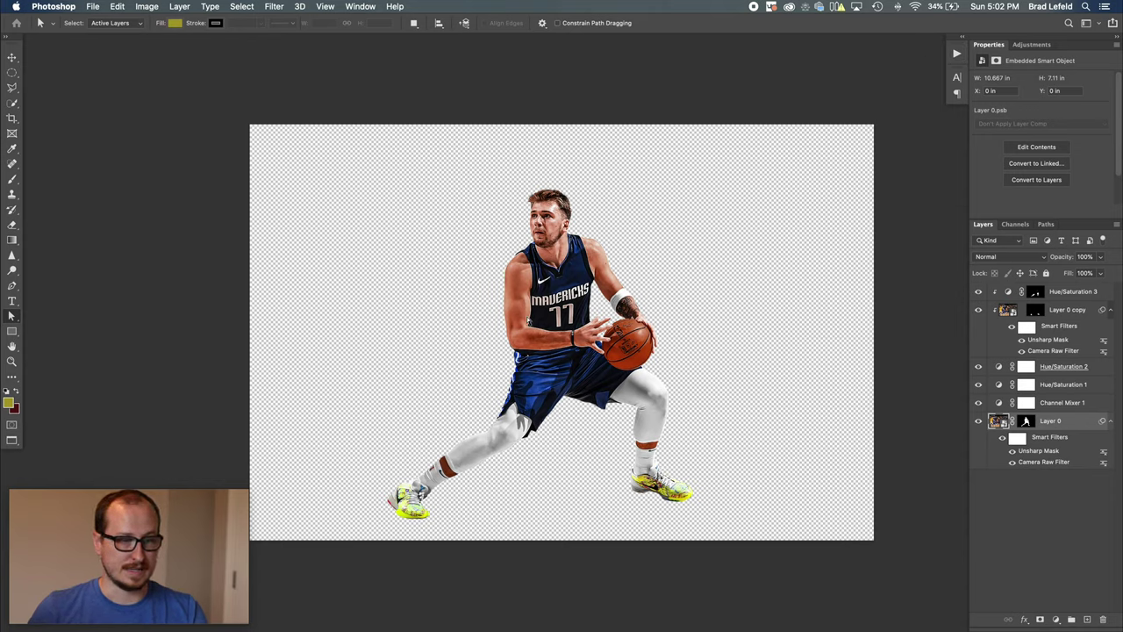
# Hide Channel Mixer 1, Hue/Saturation 1 and Hue/Saturation 2, and show them again one by one to review their effect
pyautogui.moveTo(978, 367); pyautogui.dragTo(978, 403)
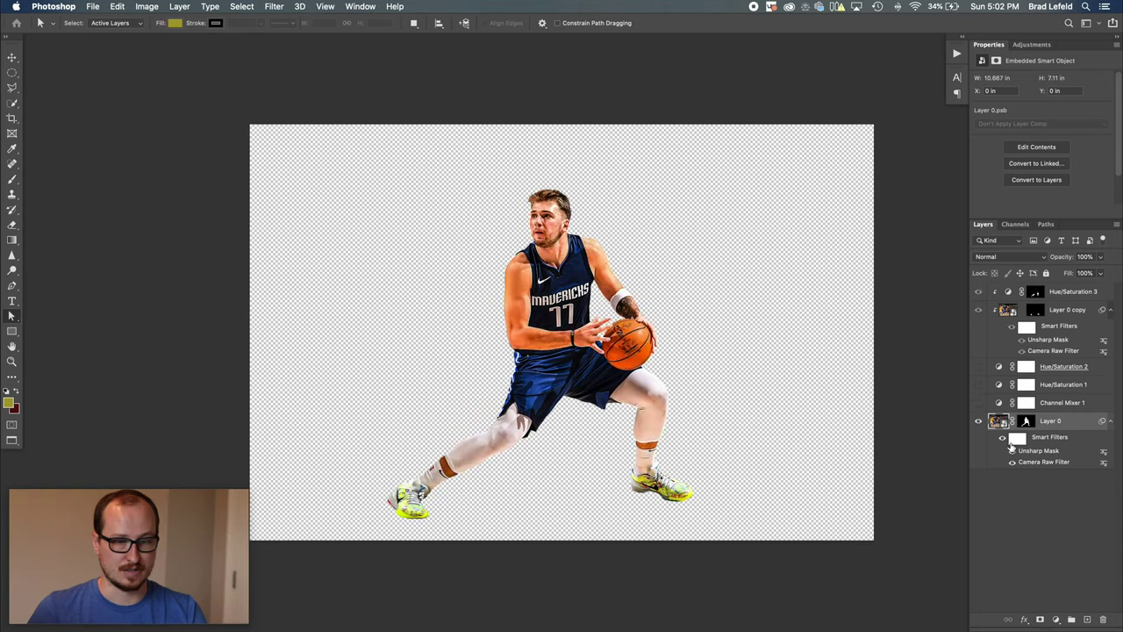
pyautogui.click(1004, 439)
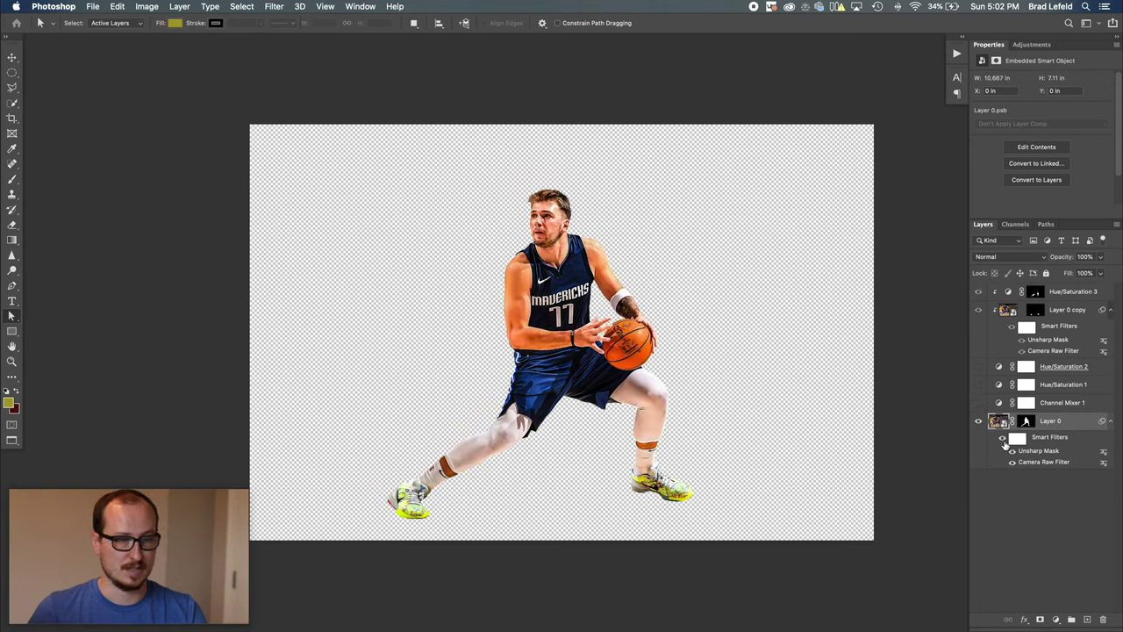
pyautogui.click(979, 403)
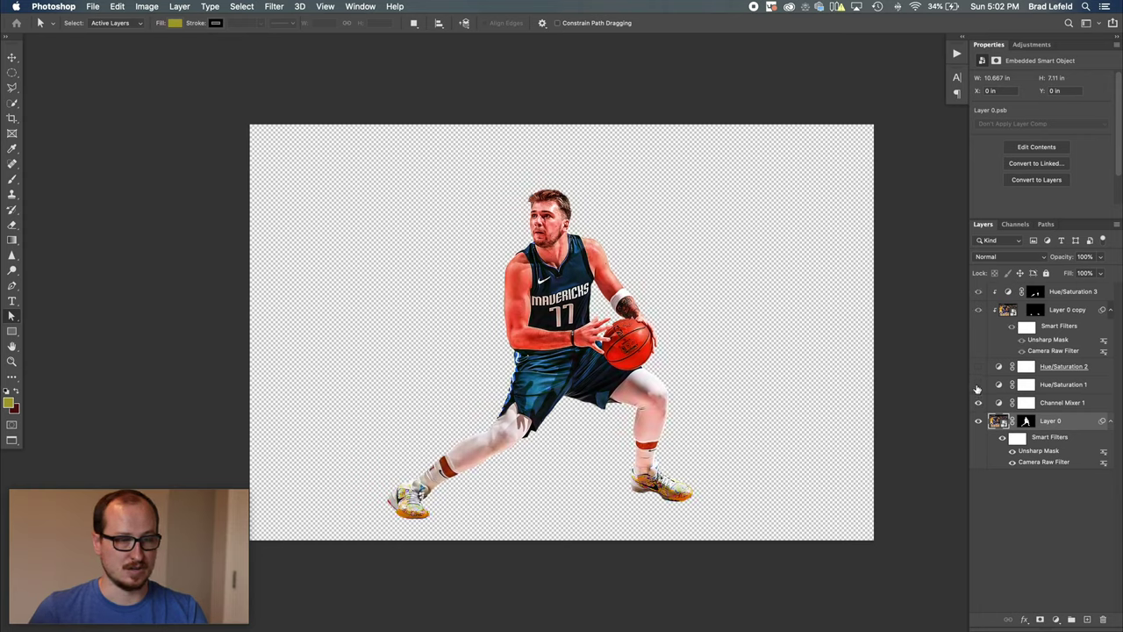
pyautogui.click(978, 385)
pyautogui.click(978, 367)
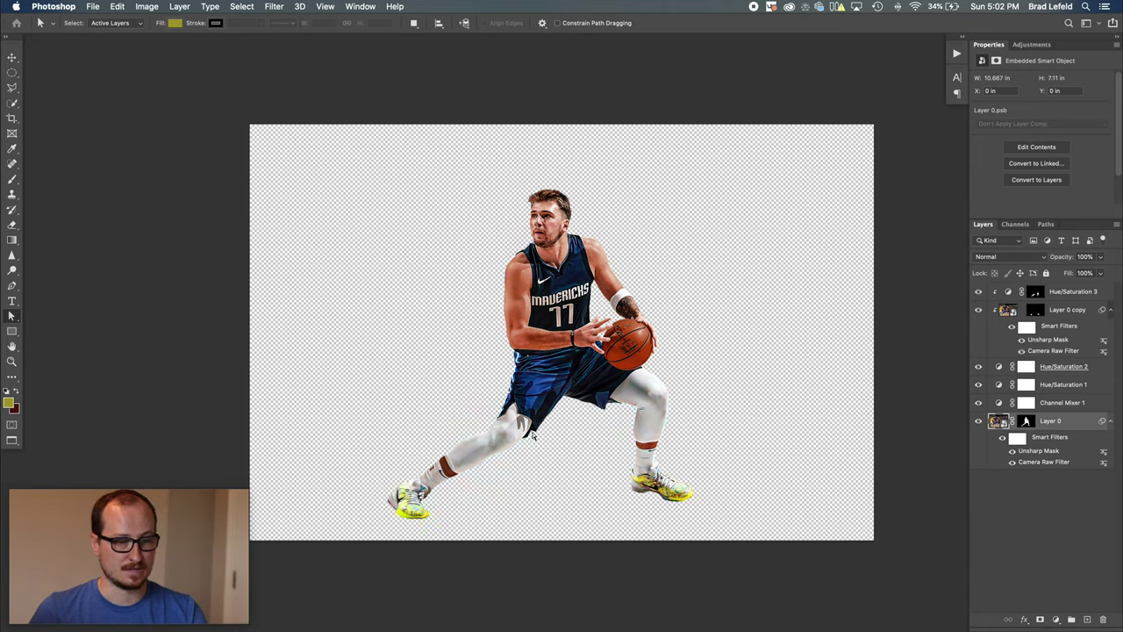
# Toggle the visibility of Layer 0 copy to compare the shoe colors with and without it
pyautogui.click(1046, 314)
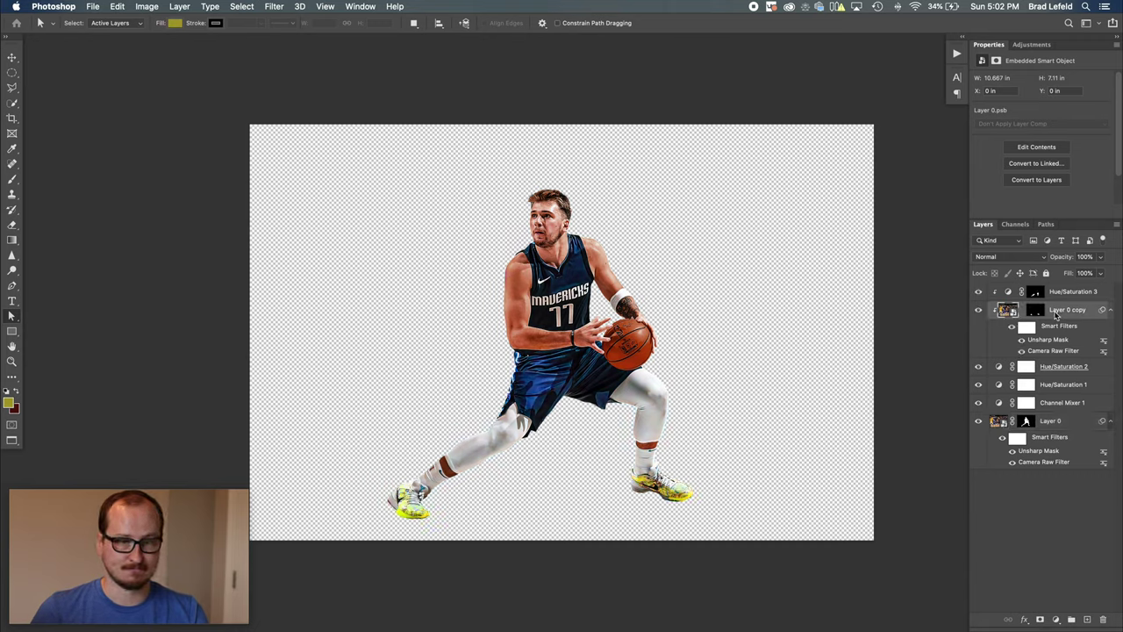
pyautogui.click(978, 311)
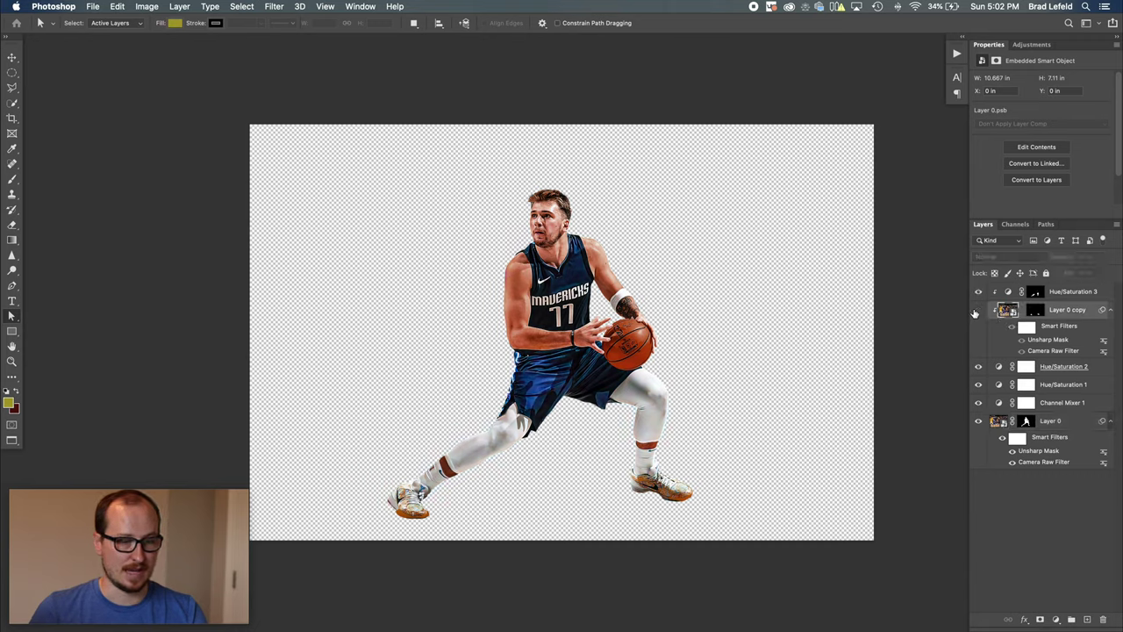
pyautogui.click(978, 311)
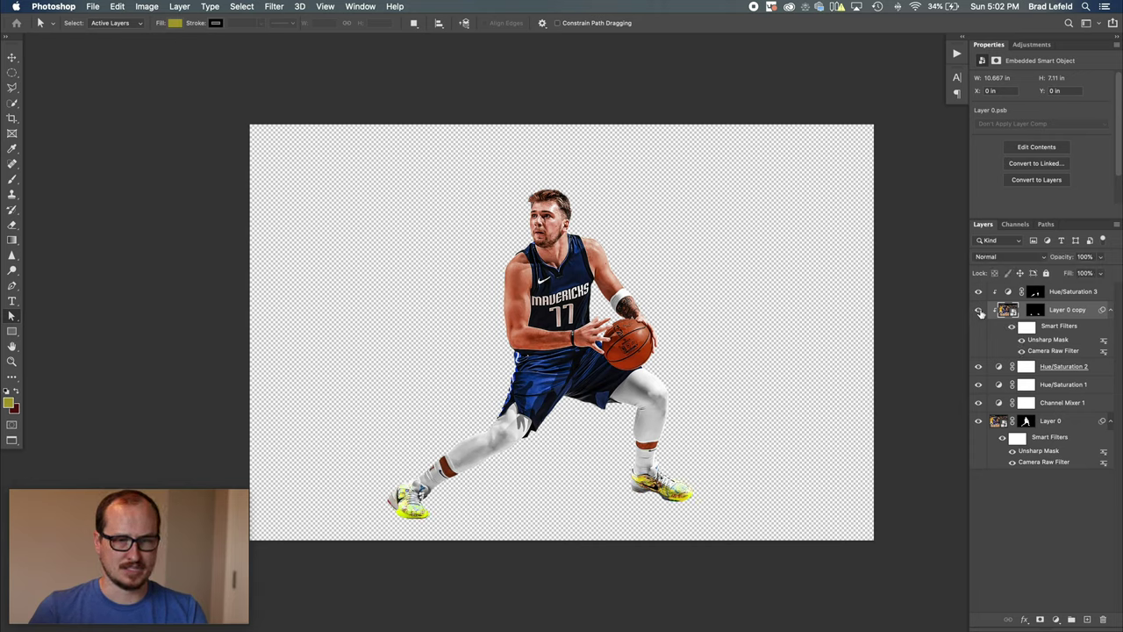
pyautogui.click(979, 311)
pyautogui.click(979, 311)
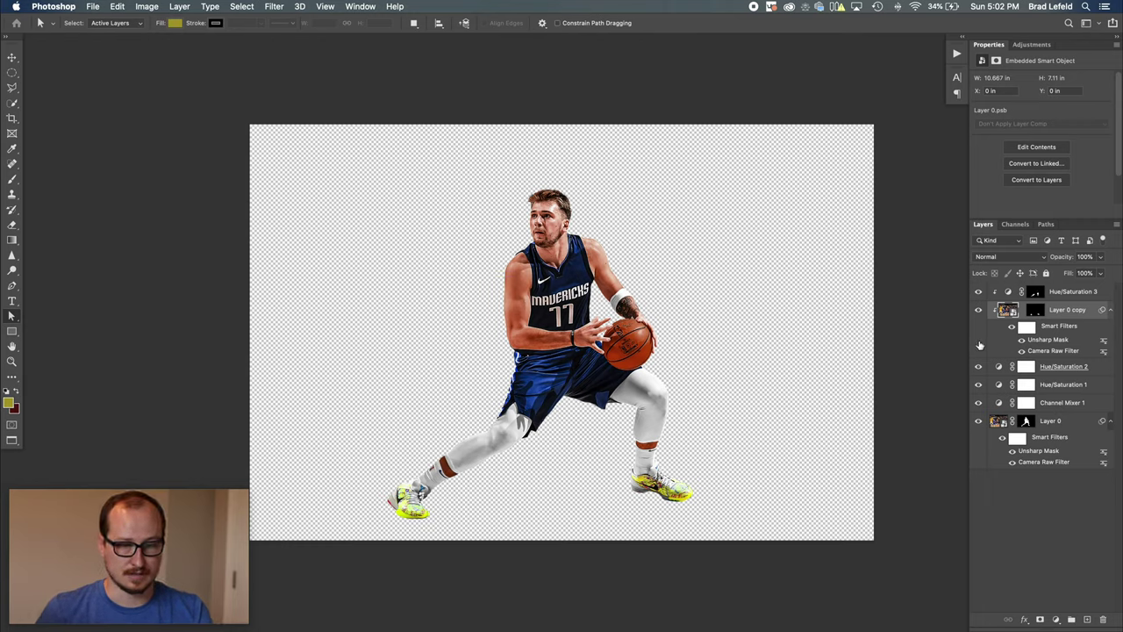
pyautogui.click(978, 311)
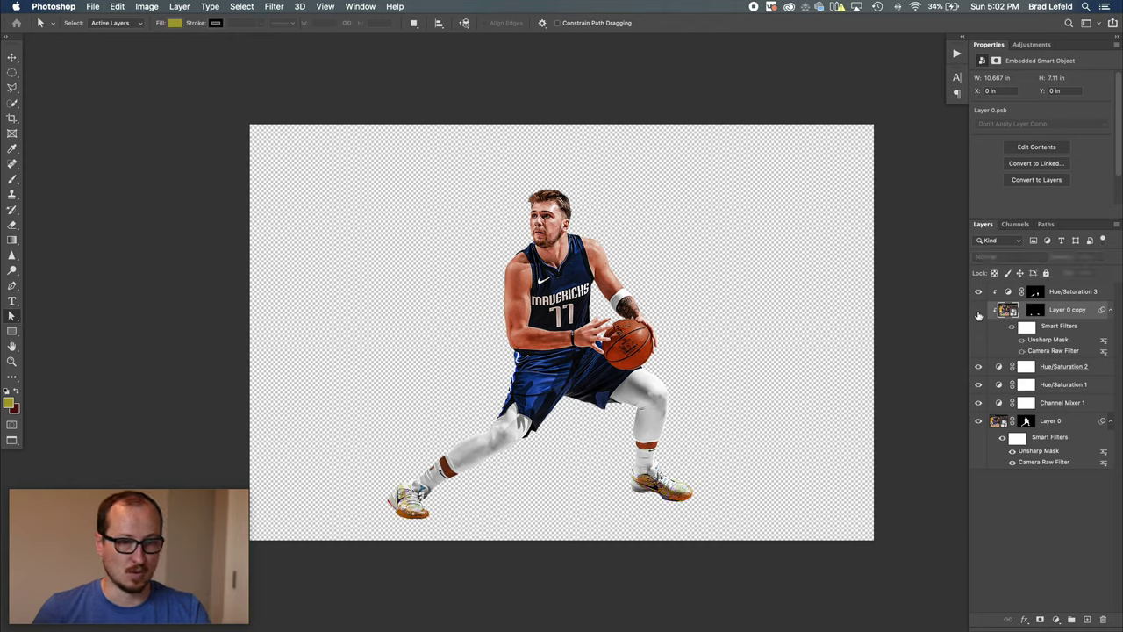
pyautogui.click(979, 312)
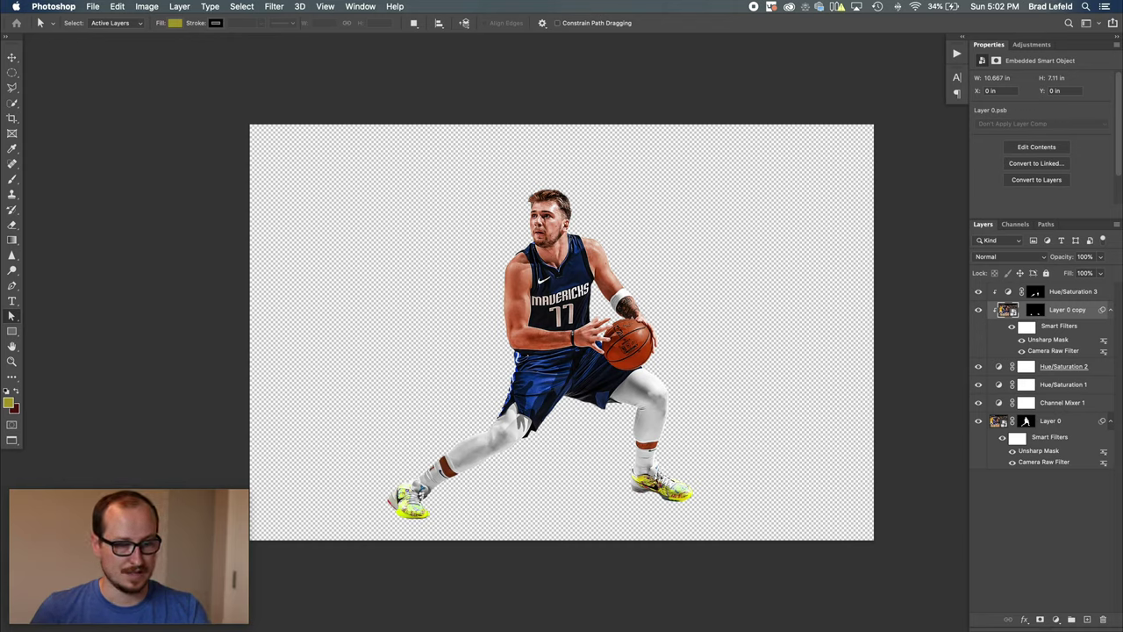
# Select Hue/Saturation 3 and toggle its visibility to compare the leggings with and without it
pyautogui.click(1058, 290)
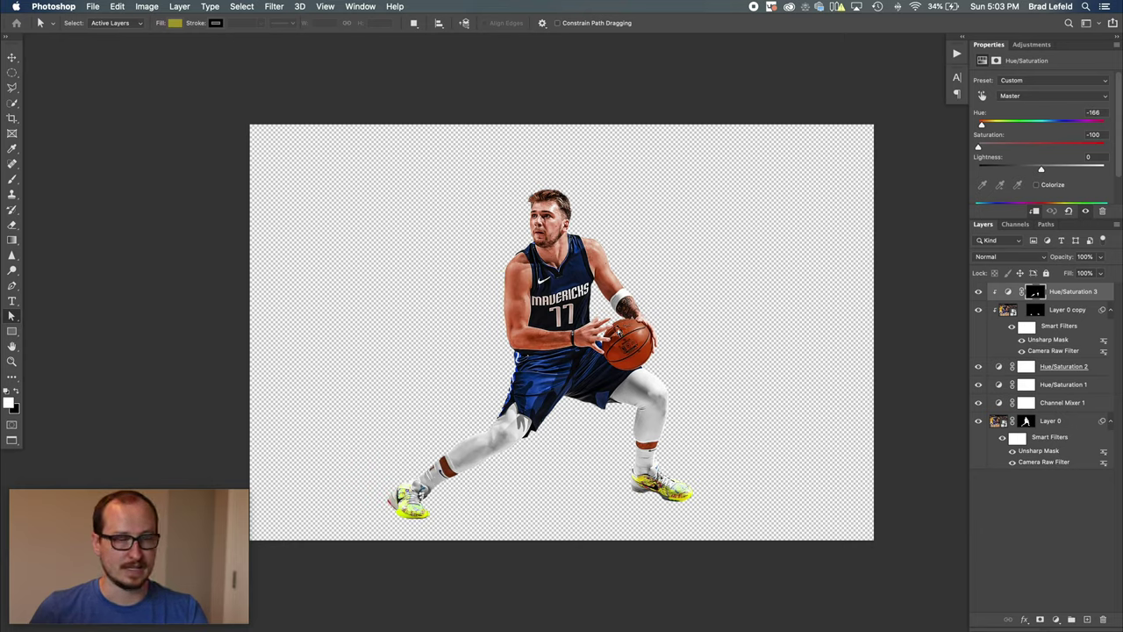
pyautogui.click(978, 291)
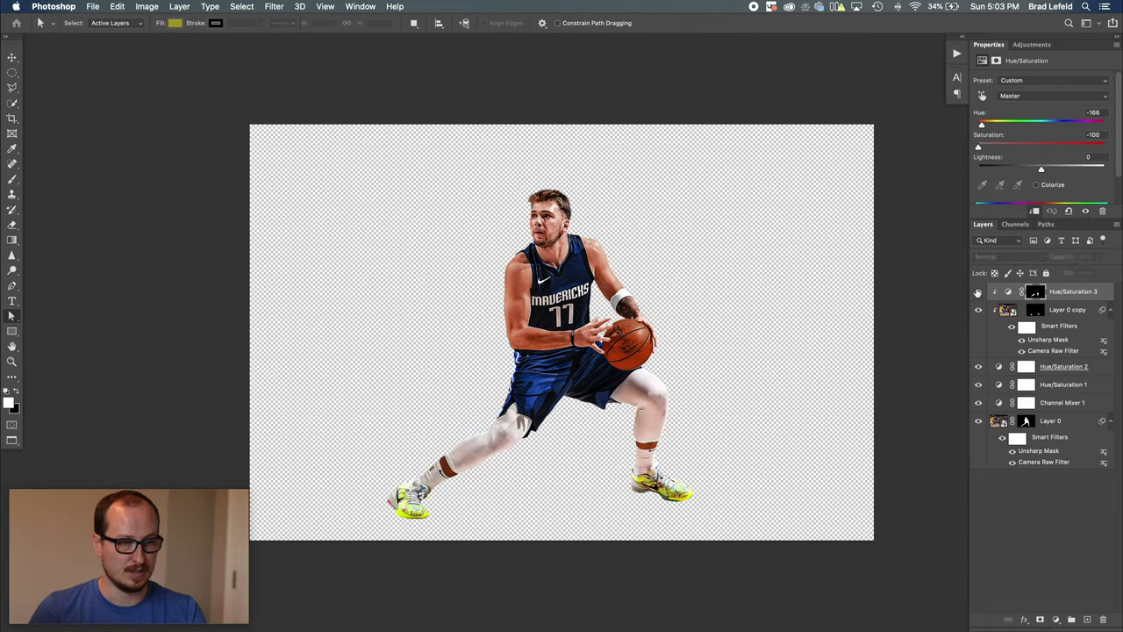
pyautogui.click(978, 291)
pyautogui.click(978, 291)
pyautogui.click(977, 291)
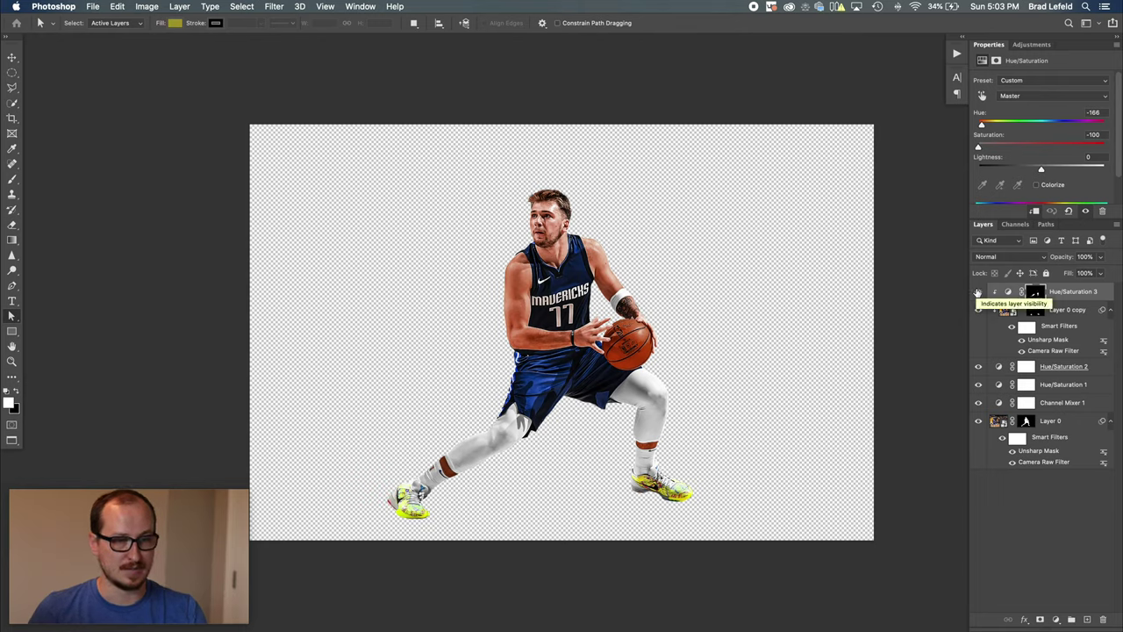
pyautogui.click(978, 291)
pyautogui.click(978, 291)
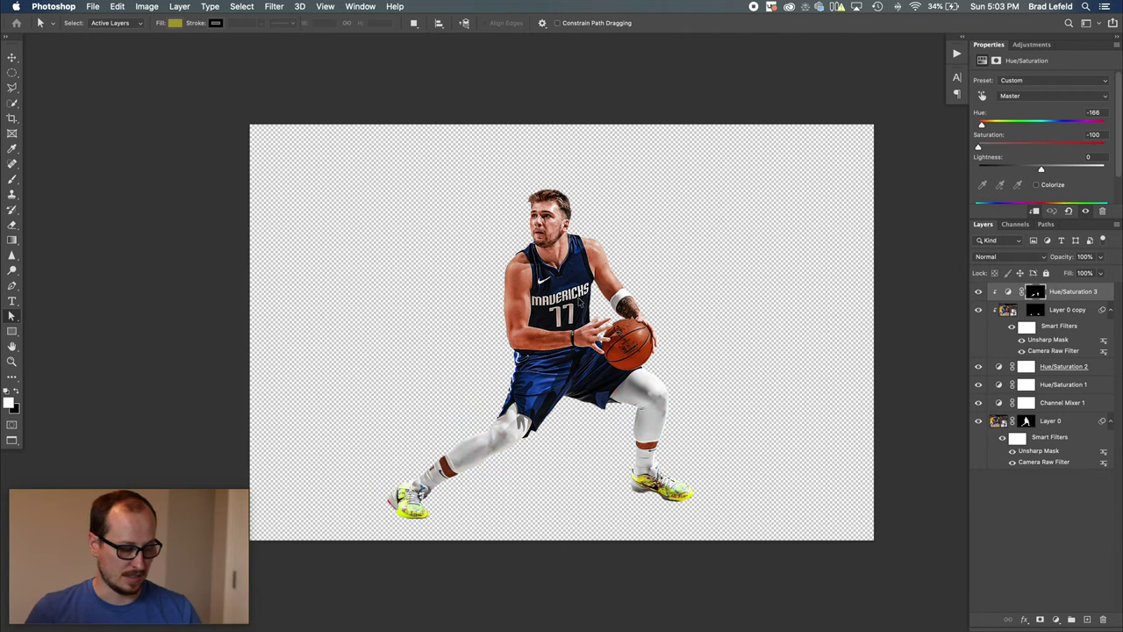
# Paint white on the Hue/Saturation 3 mask with a 25 px brush over the second 7 of the jersey number
pyautogui.scroll(8, 578, 301)
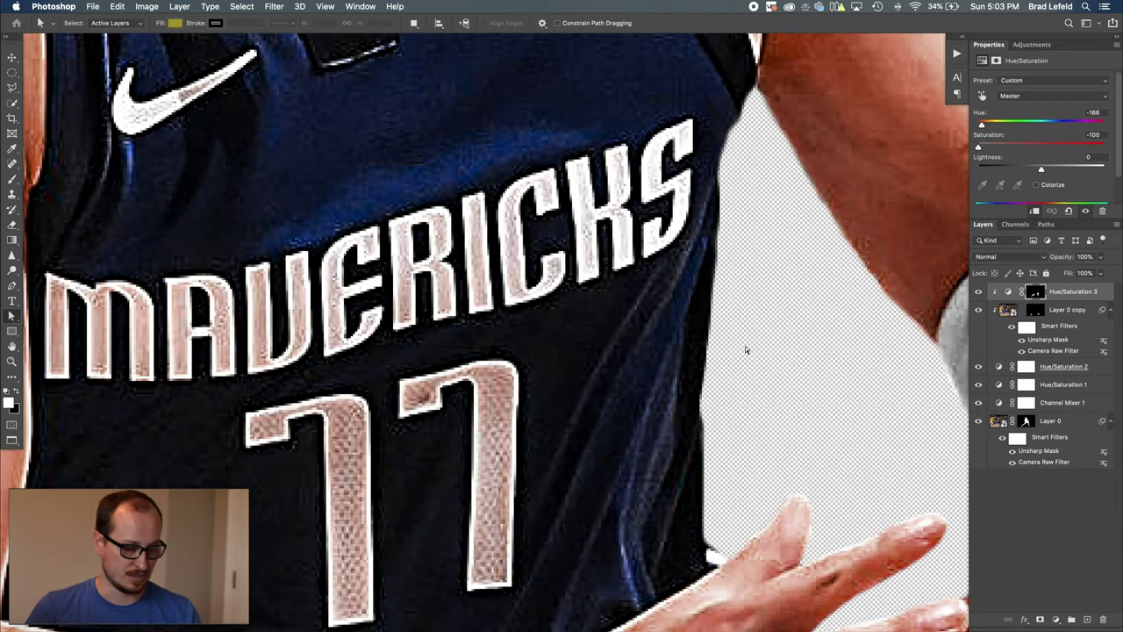
pyautogui.press('b')
pyautogui.rightClick(562, 345)
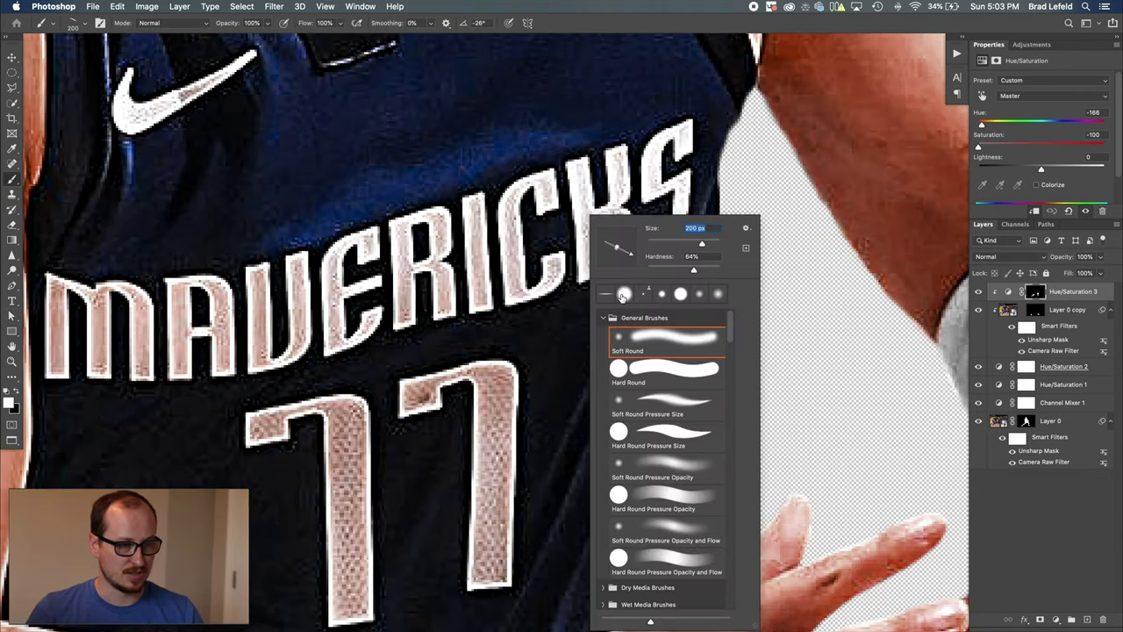
pyautogui.write('45')
pyautogui.press('Return')
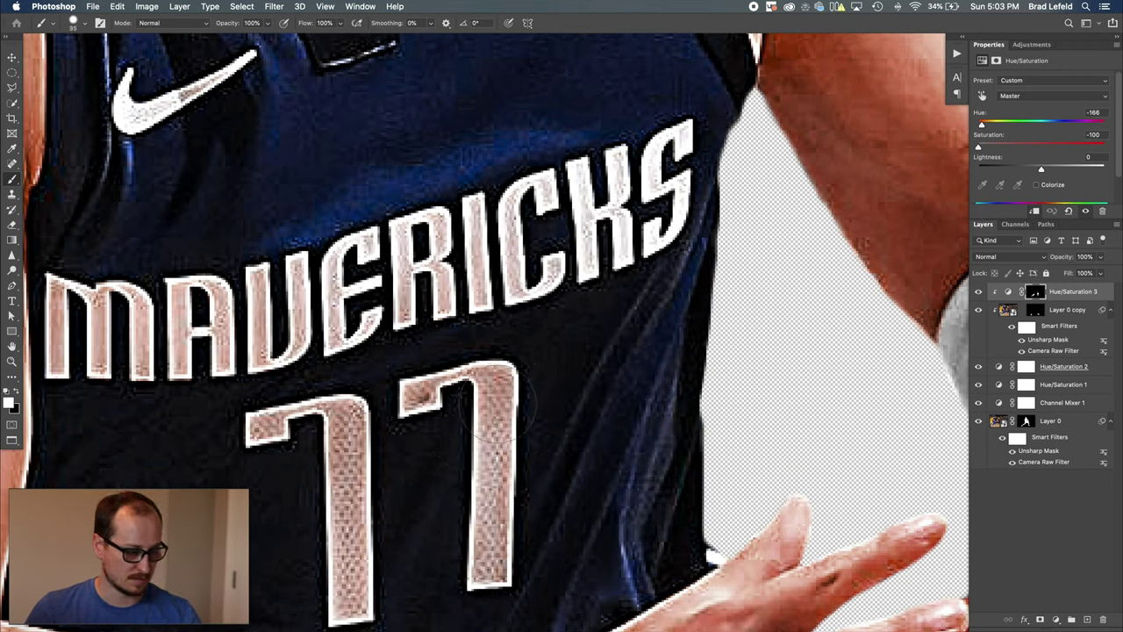
pyautogui.press('x')
pyautogui.press('[')
pyautogui.press('[')
pyautogui.press('[')
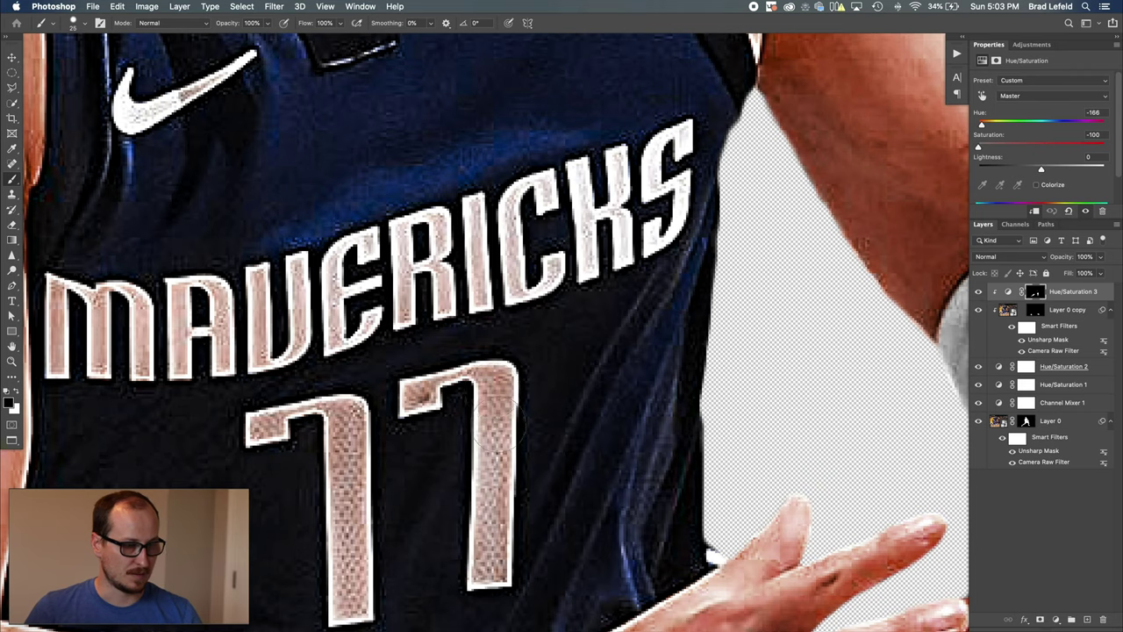
pyautogui.press('x')
pyautogui.moveTo(479, 408)
pyautogui.mouseDown()
pyautogui.moveTo(491, 611)
pyautogui.moveTo(514, 468)
pyautogui.moveTo(492, 363)
pyautogui.moveTo(427, 375)
pyautogui.moveTo(425, 395)
pyautogui.moveTo(417, 380)
pyautogui.moveTo(351, 423)
pyautogui.moveTo(259, 439)
pyautogui.moveTo(342, 451)
pyautogui.moveTo(352, 608)
pyautogui.moveTo(342, 579)
pyautogui.mouseUp()
pyautogui.moveTo(503, 307)
pyautogui.mouseDown()
pyautogui.moveTo(507, 197)
pyautogui.moveTo(555, 219)
pyautogui.moveTo(594, 171)
pyautogui.moveTo(502, 251)
pyautogui.moveTo(584, 271)
pyautogui.mouseUp()
pyautogui.press('super+z')
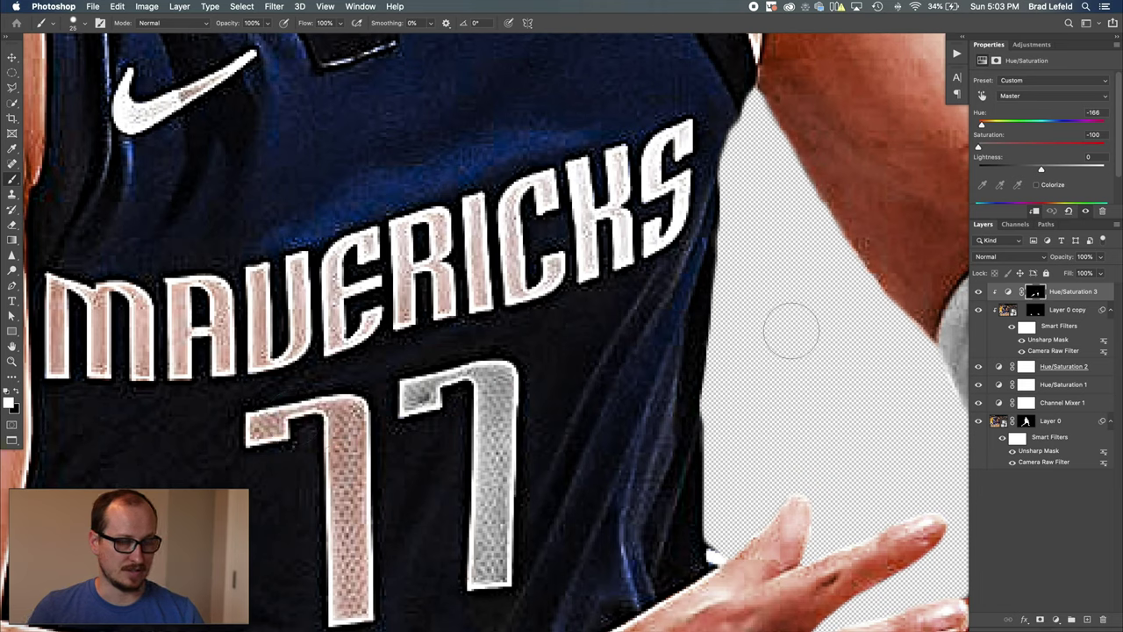
# Save the changes to LukaNewEdit1.psd and close it to return to the poster
pyautogui.press('super+0')
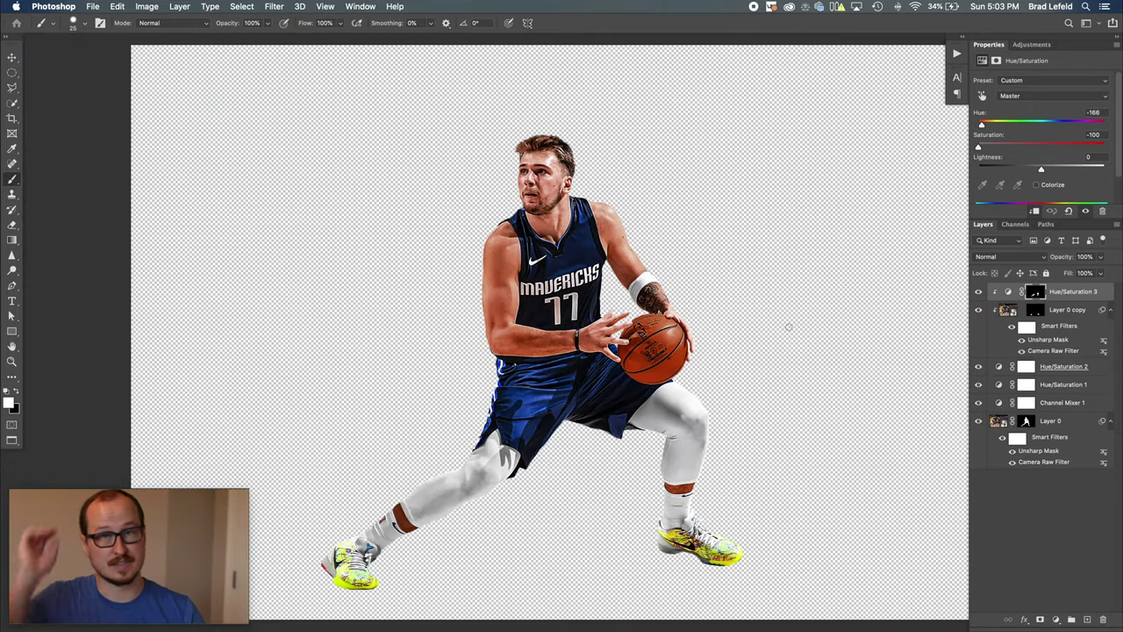
pyautogui.press('super+s')
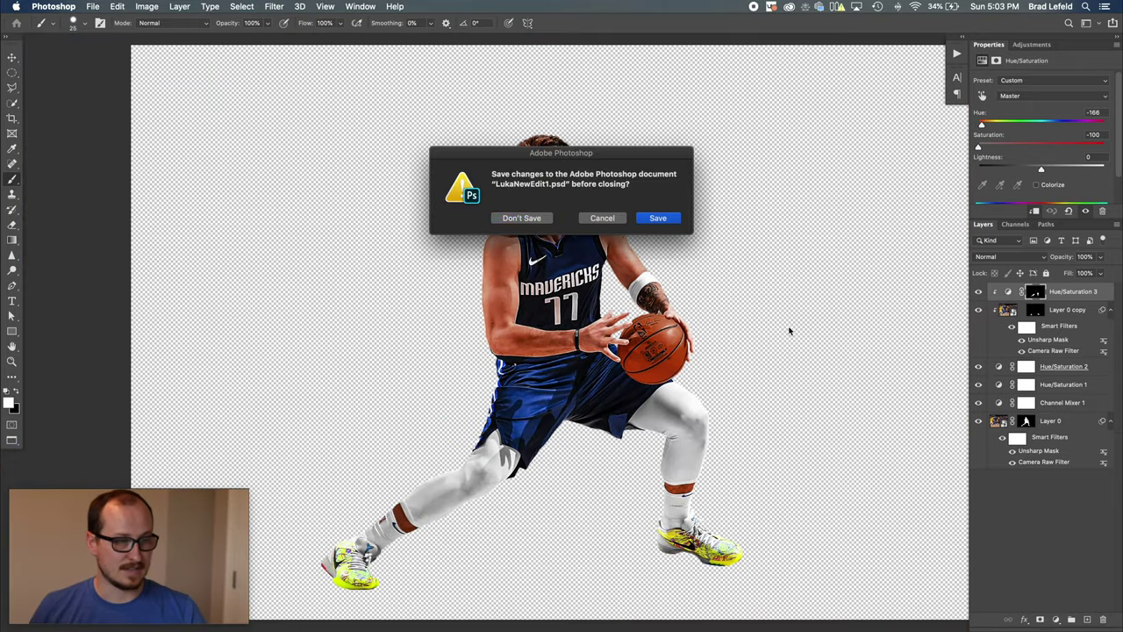
pyautogui.press('Return')
# Select the LukaNewEditBack copy layer and look at its available layer commands
pyautogui.scroll(-5, 995, 406)
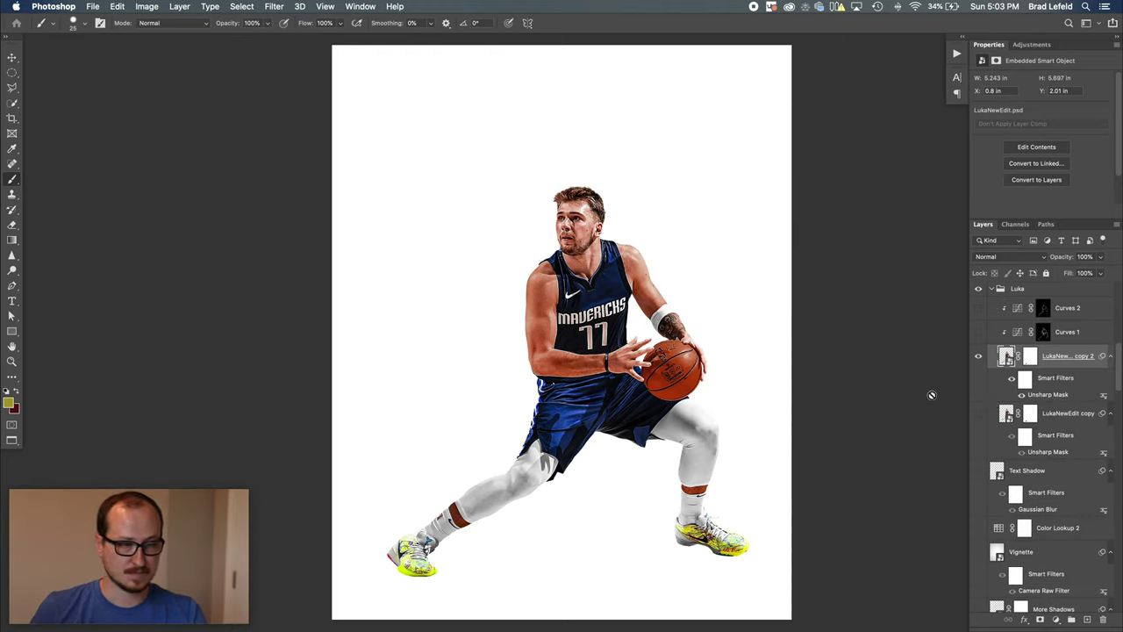
pyautogui.scroll(-10, 1053, 386)
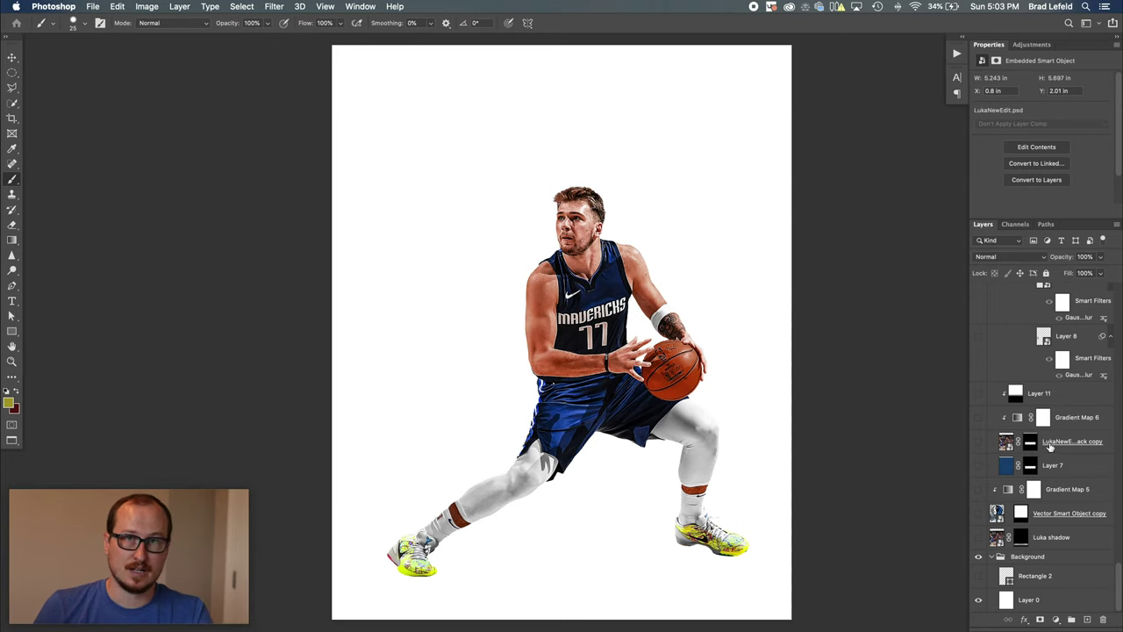
pyautogui.rightClick(1044, 441)
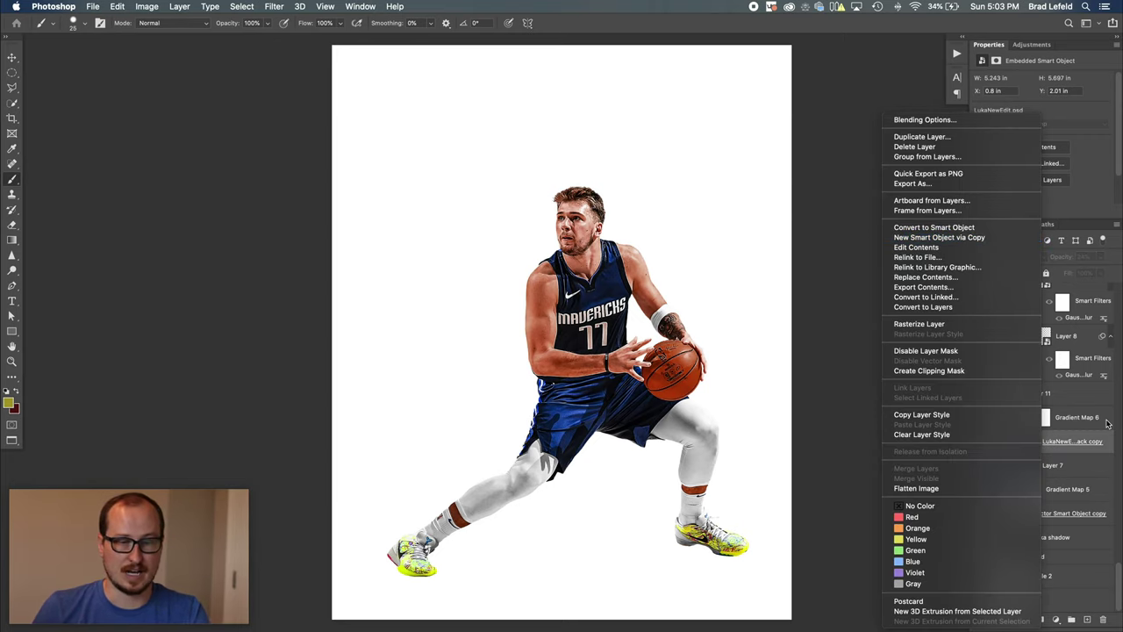
pyautogui.press('Escape')
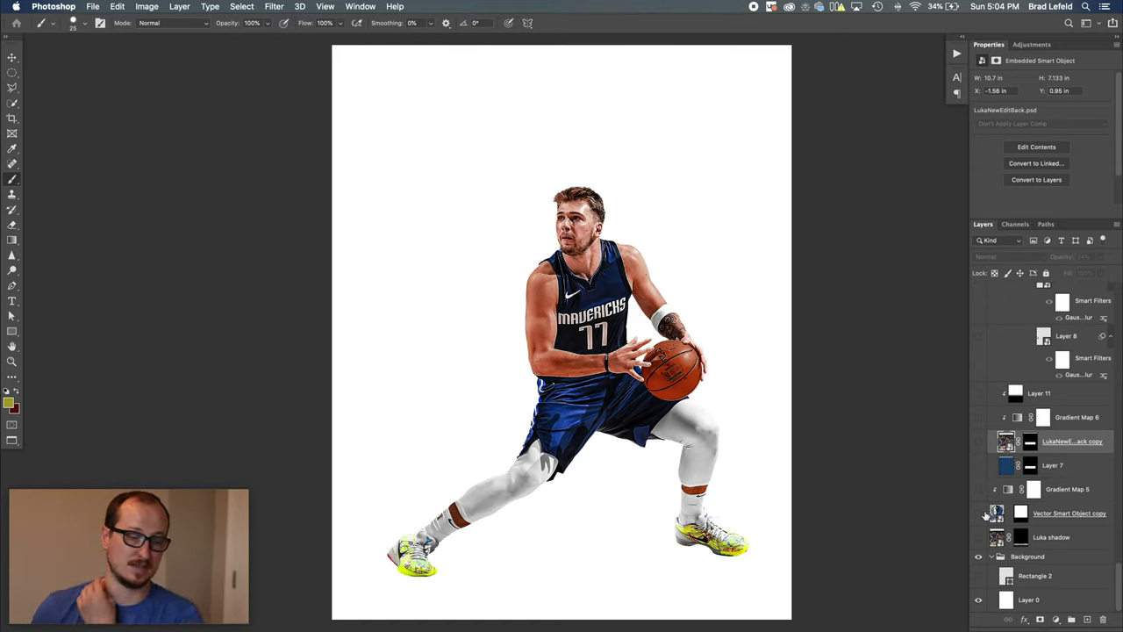
# Show Luka shadow, Rectangle 2, the Vector Smart Object copy logo and its clipped Gradient Map 5
pyautogui.click(980, 538)
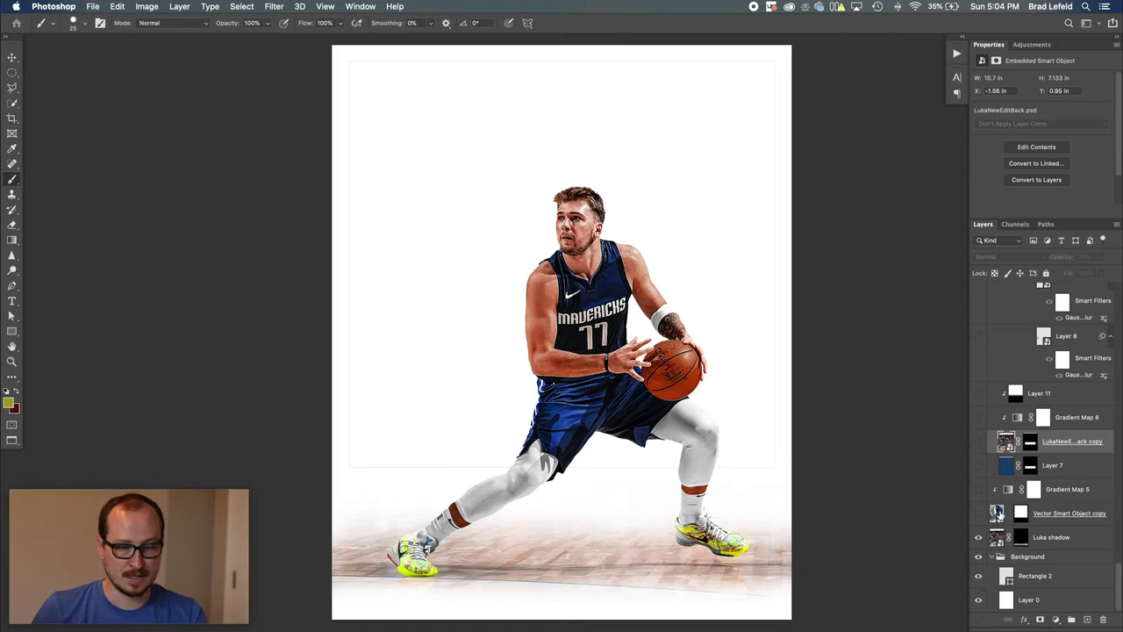
pyautogui.click(1002, 514)
pyautogui.click(979, 515)
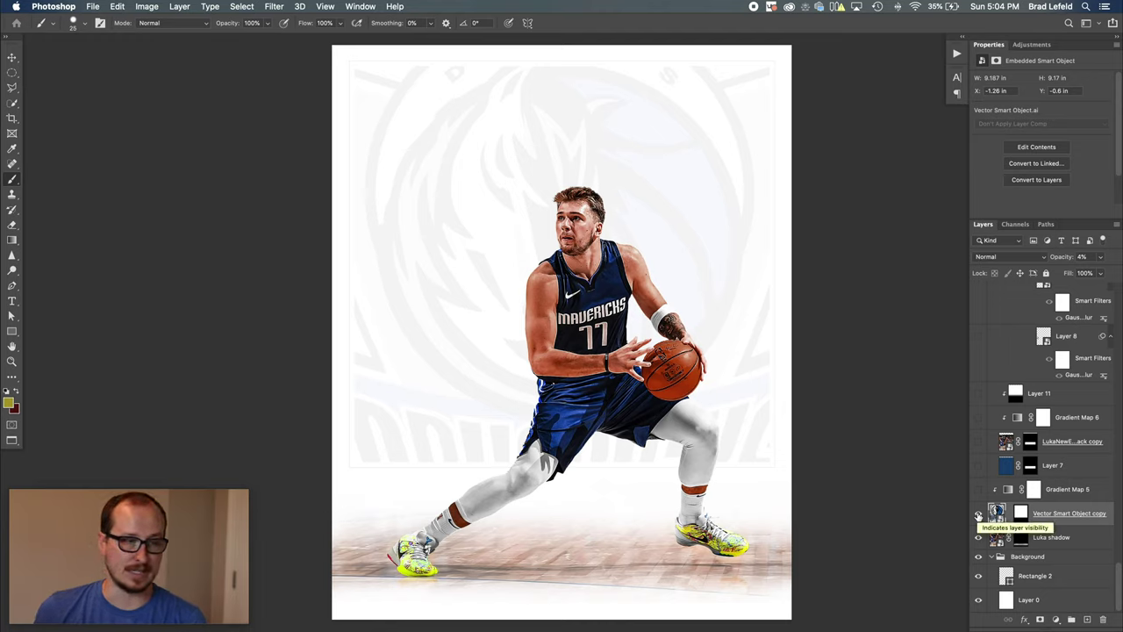
pyautogui.click(1011, 491)
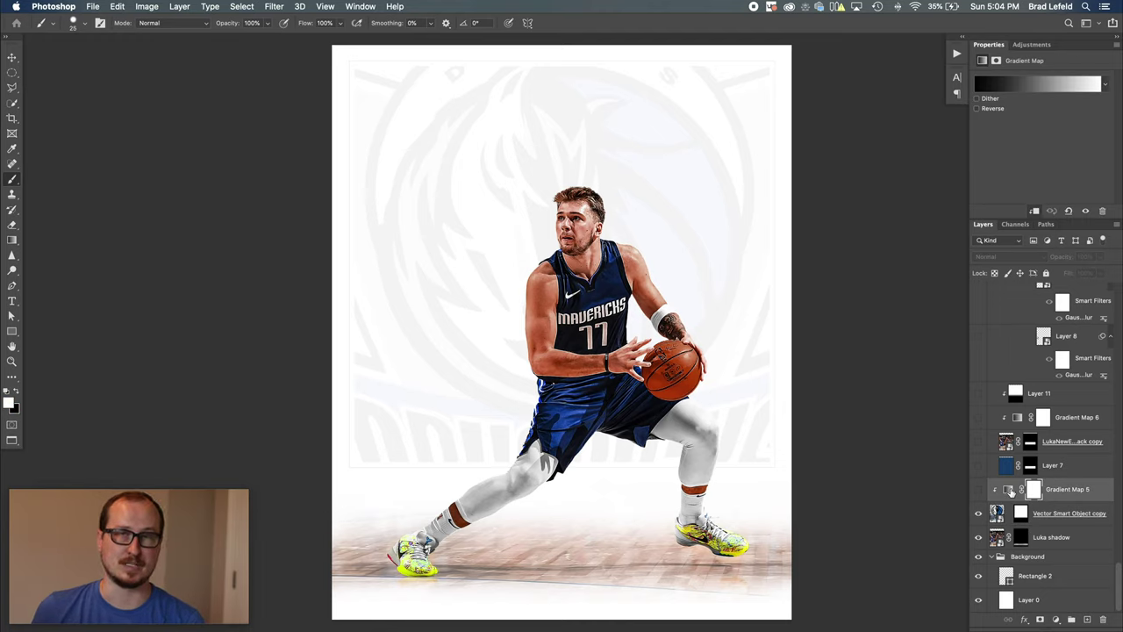
pyautogui.click(978, 490)
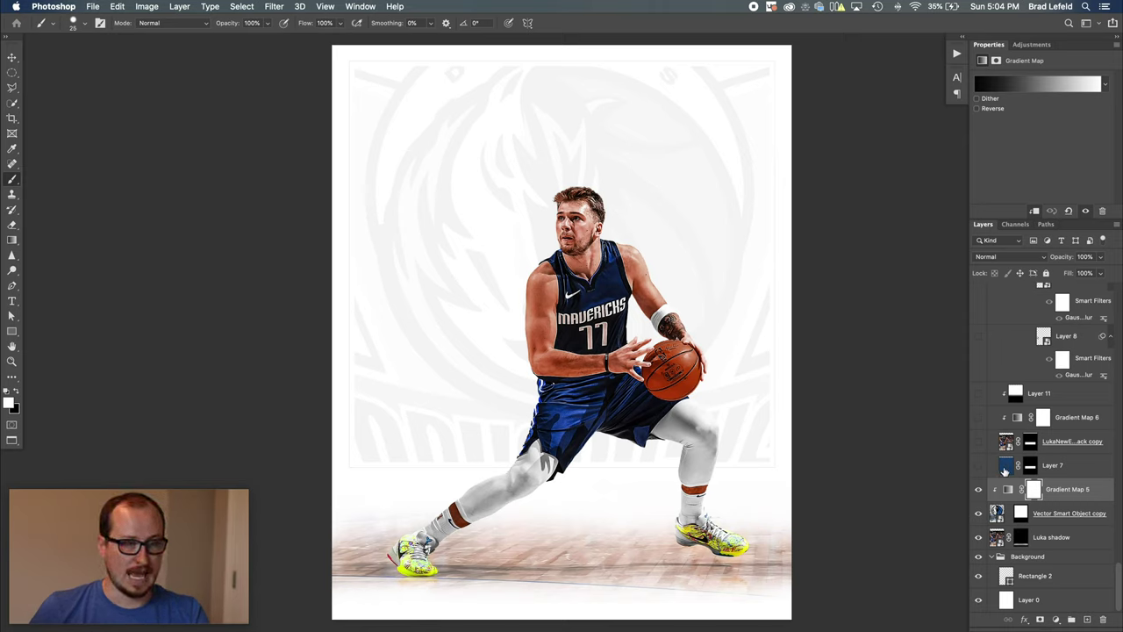
# Show the blue Layer 7 band, the LukaNewEditBack copy photo, Gradient Map 6 and Layer 11 one after another
pyautogui.click(980, 466)
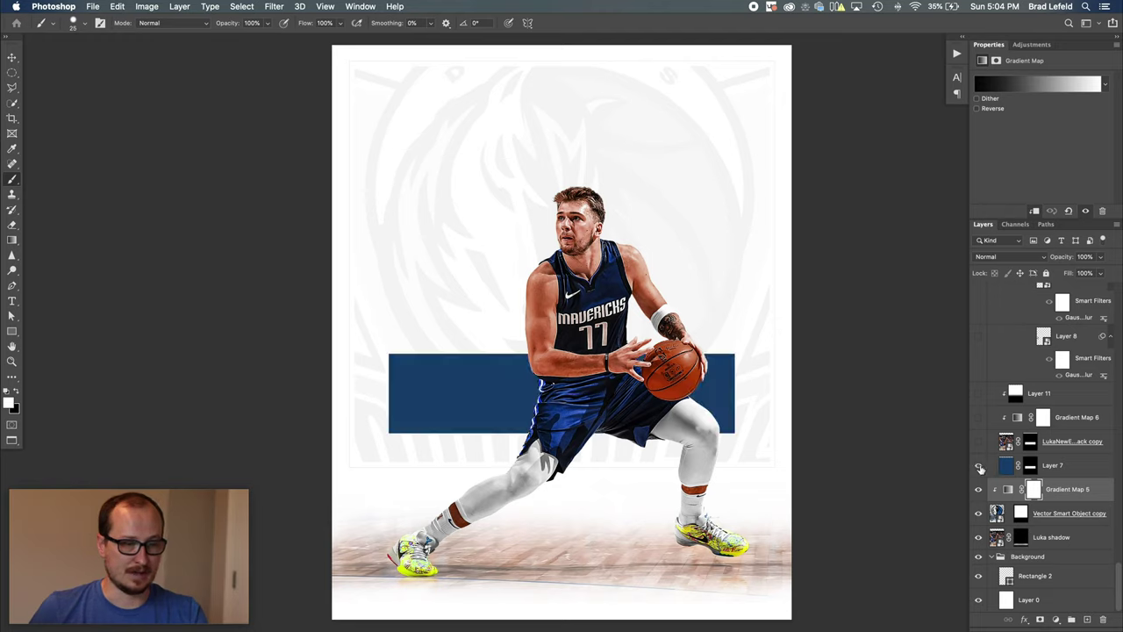
pyautogui.click(1053, 466)
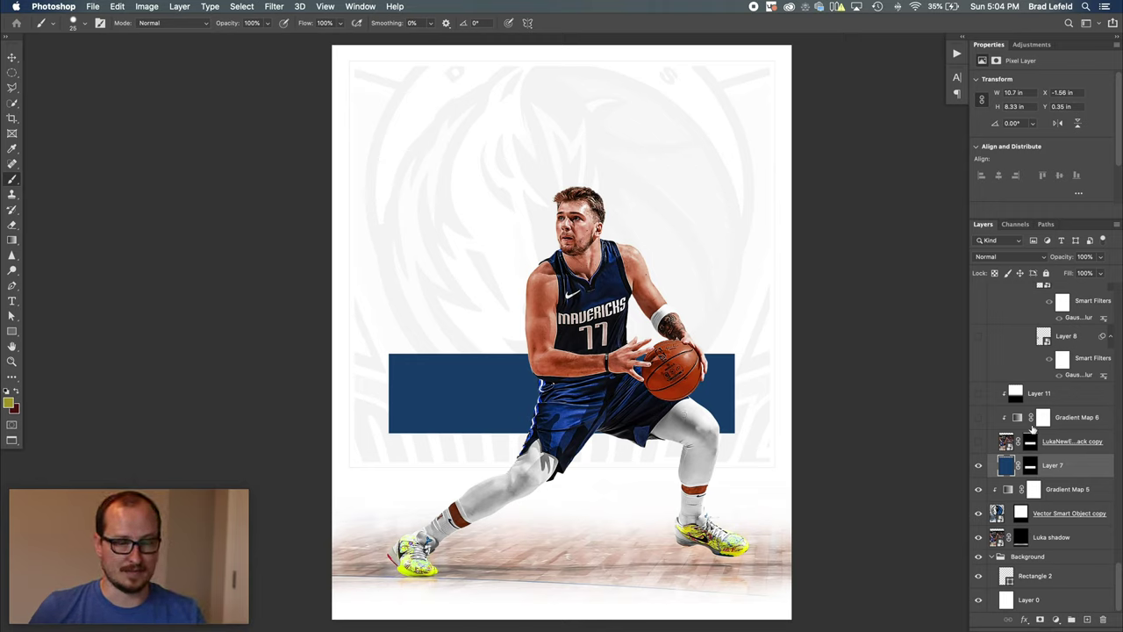
pyautogui.click(980, 442)
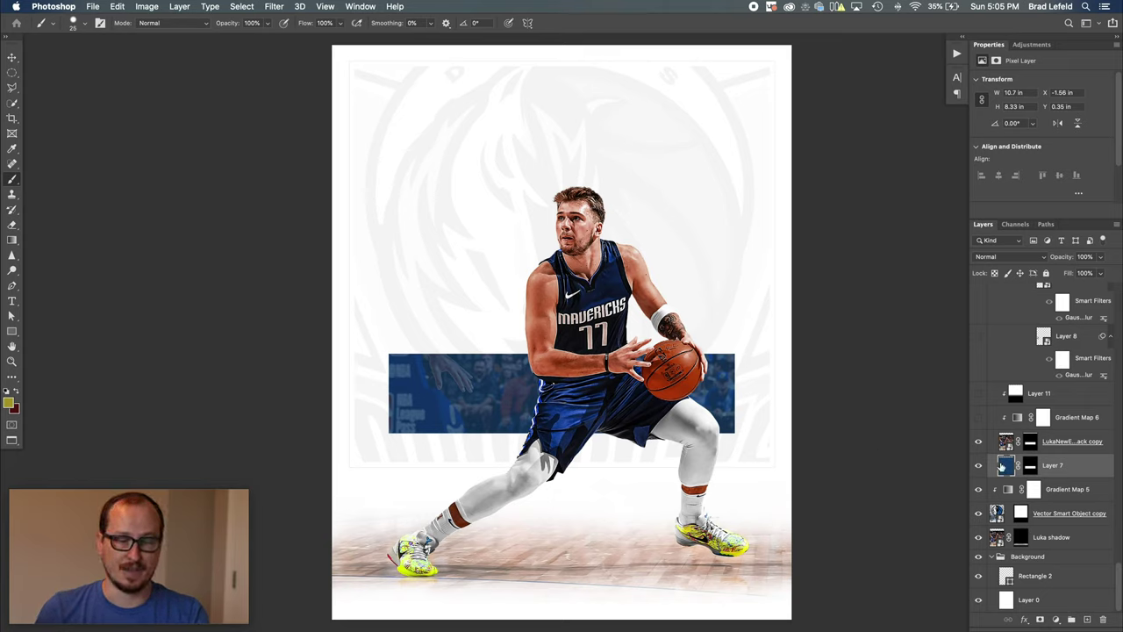
pyautogui.click(1016, 419)
pyautogui.click(980, 420)
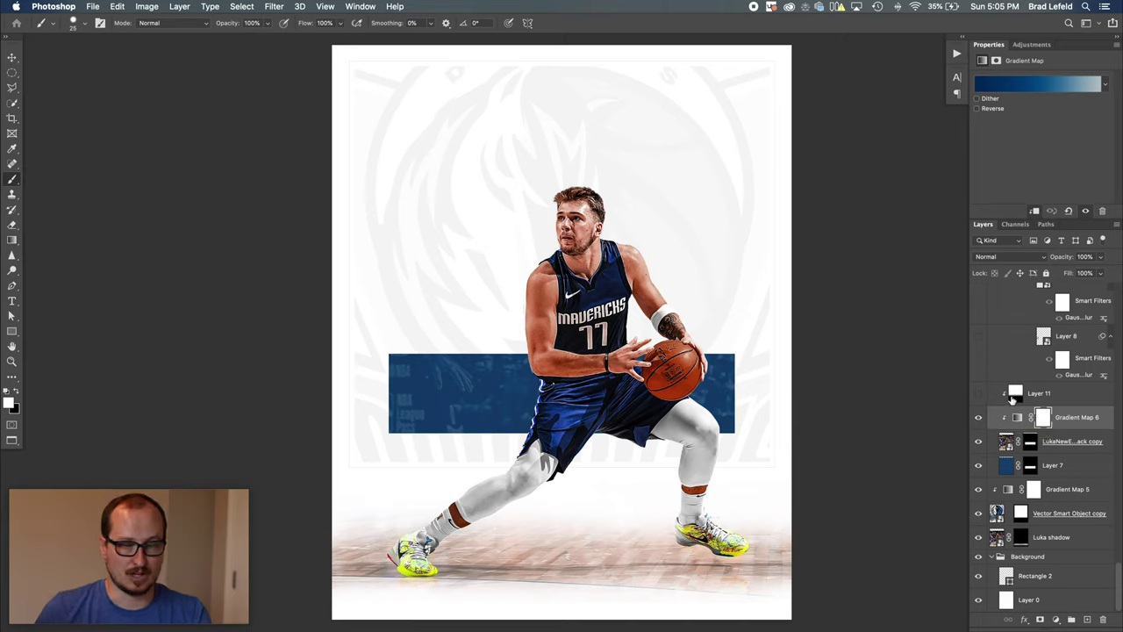
pyautogui.click(1050, 397)
pyautogui.click(980, 396)
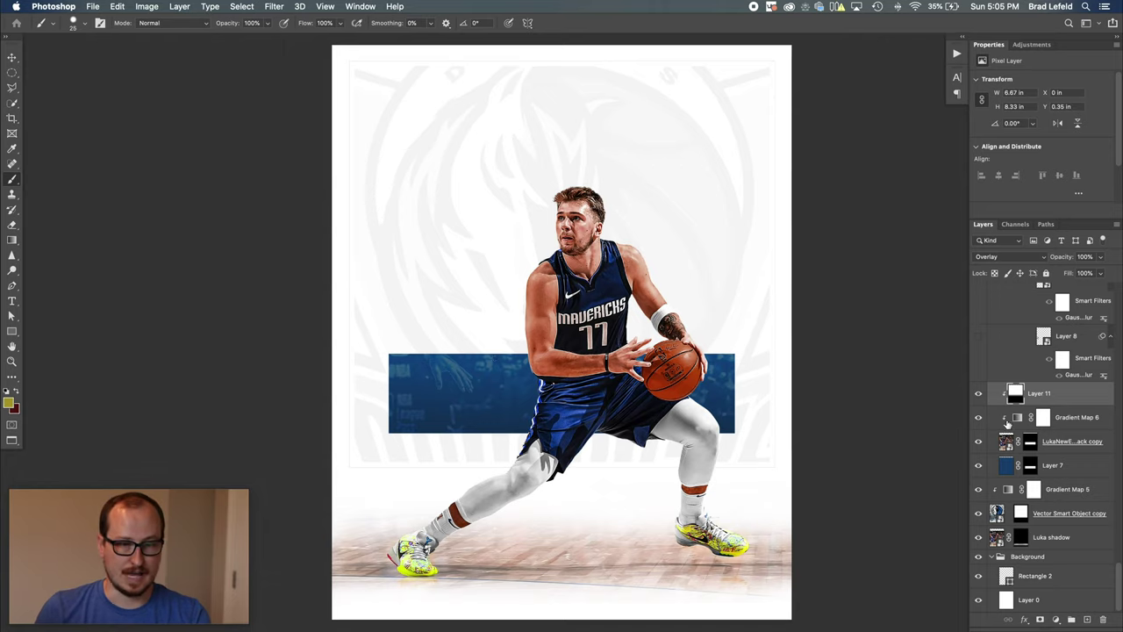
# Turn on the nested groups of Back Ribbon and show Rectangle 3 copy and Rectangle 3 in Group 4
pyautogui.scroll(5, 1009, 425)
pyautogui.scroll(1, 1007, 423)
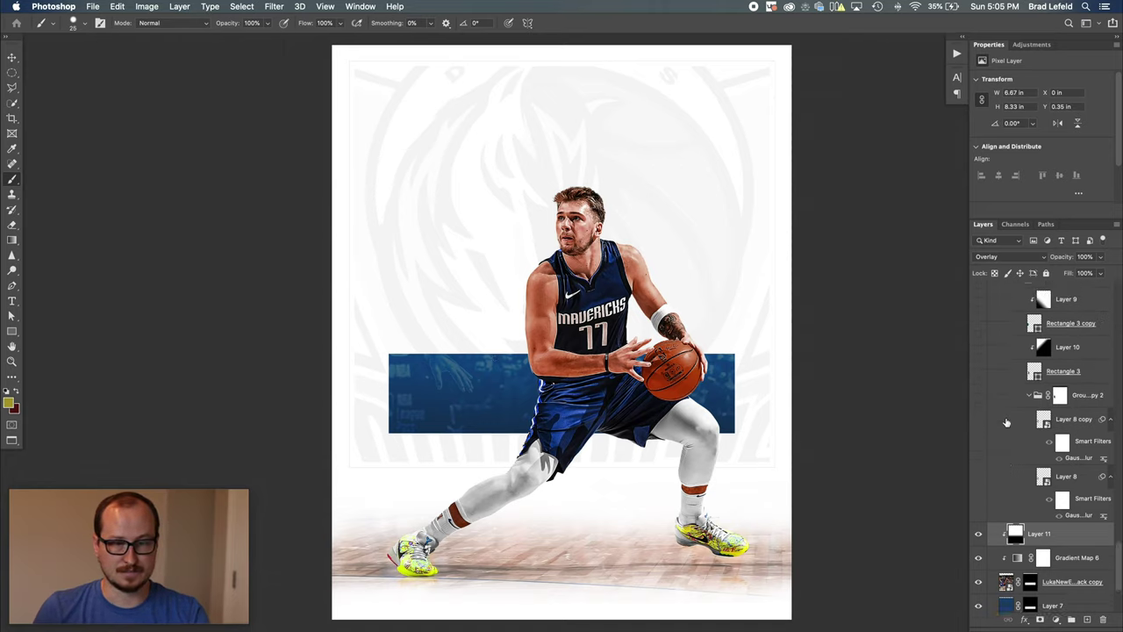
pyautogui.scroll(7, 1006, 422)
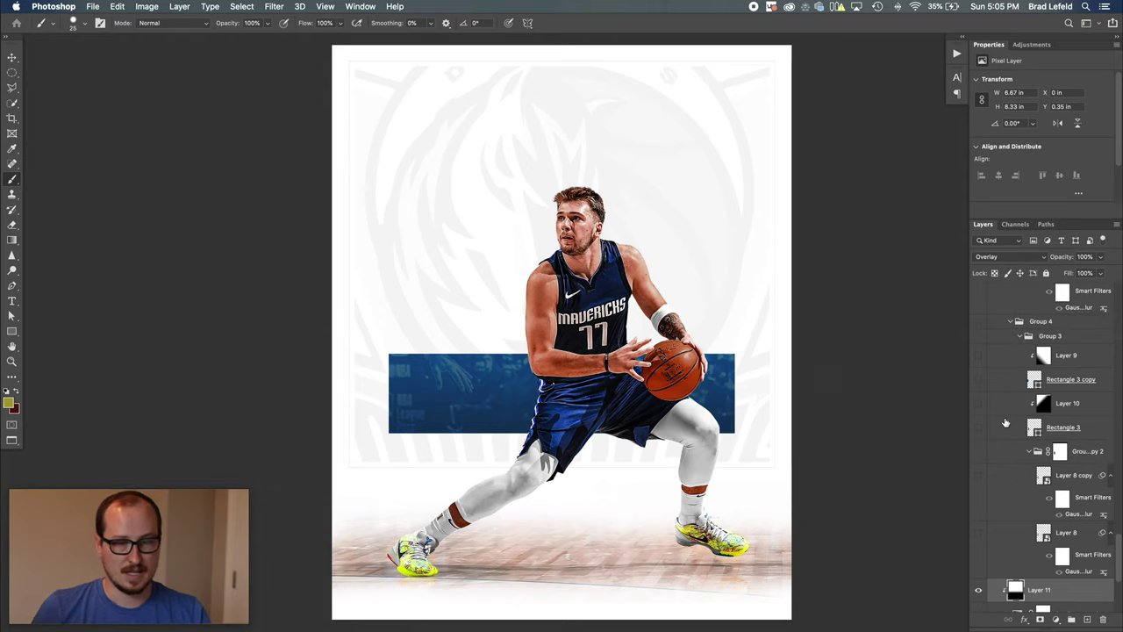
pyautogui.scroll(8, 1005, 421)
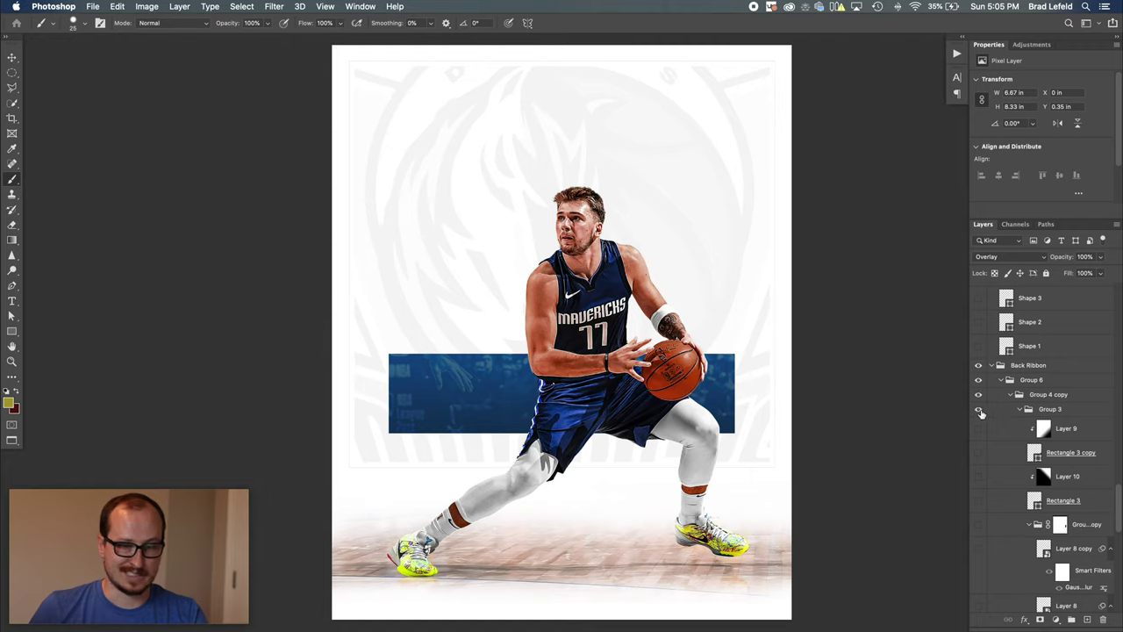
pyautogui.scroll(-6, 981, 404)
pyautogui.scroll(-4, 980, 409)
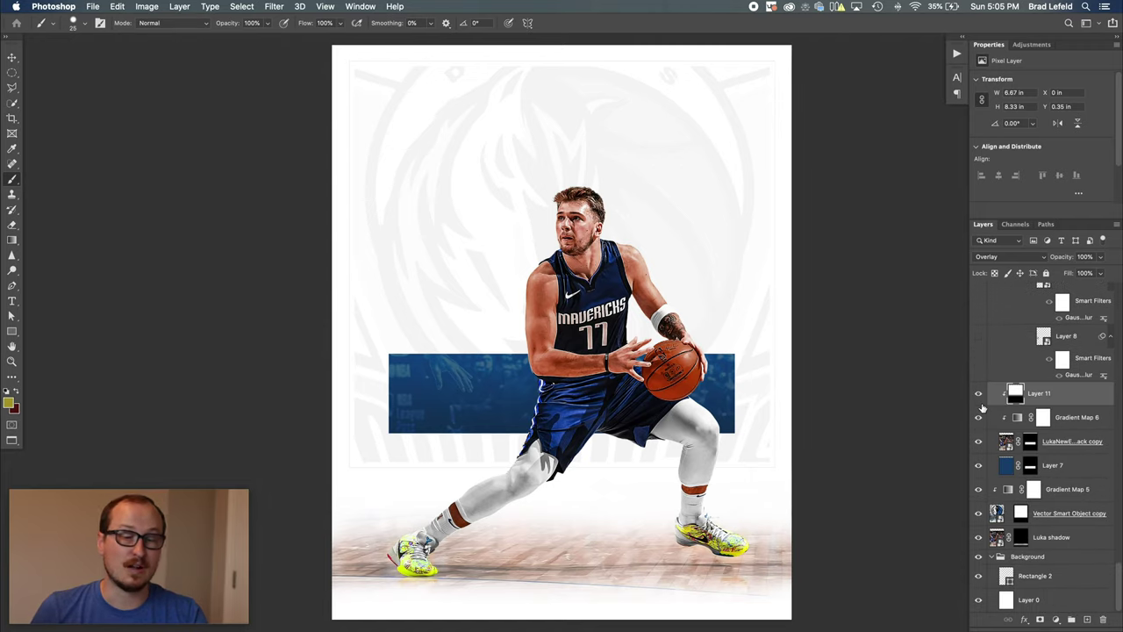
pyautogui.scroll(7, 982, 407)
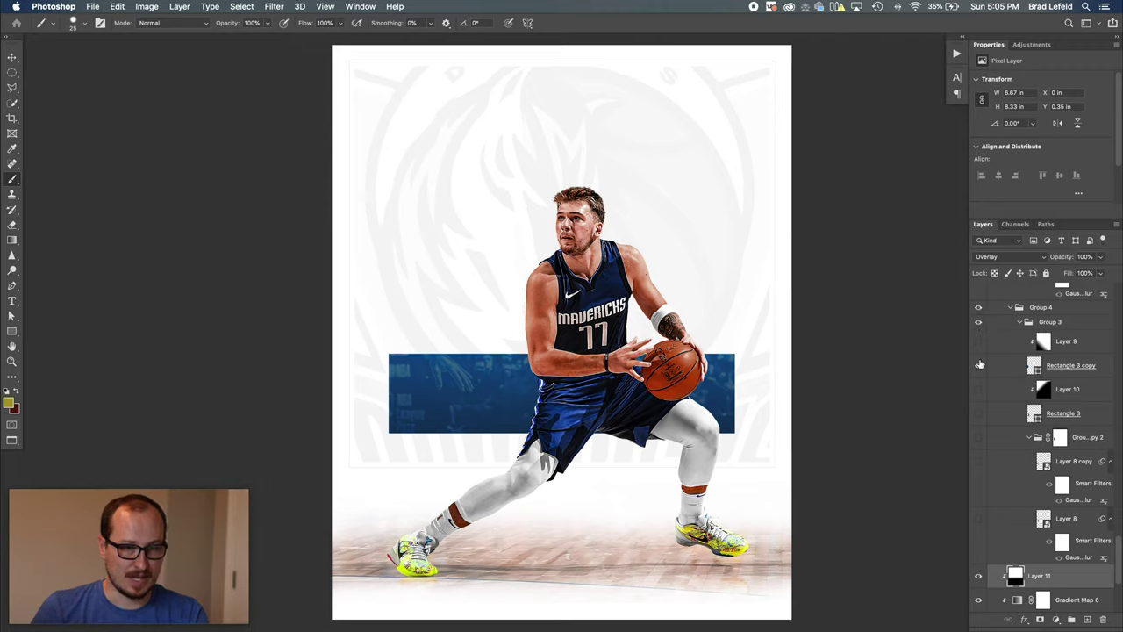
pyautogui.click(980, 364)
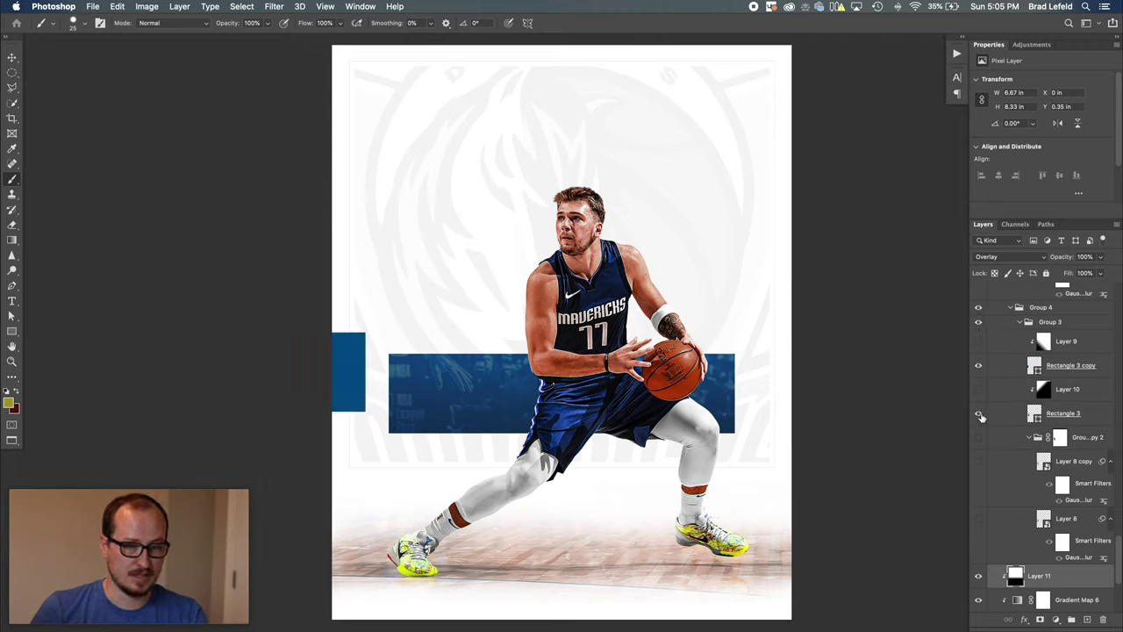
pyautogui.click(980, 414)
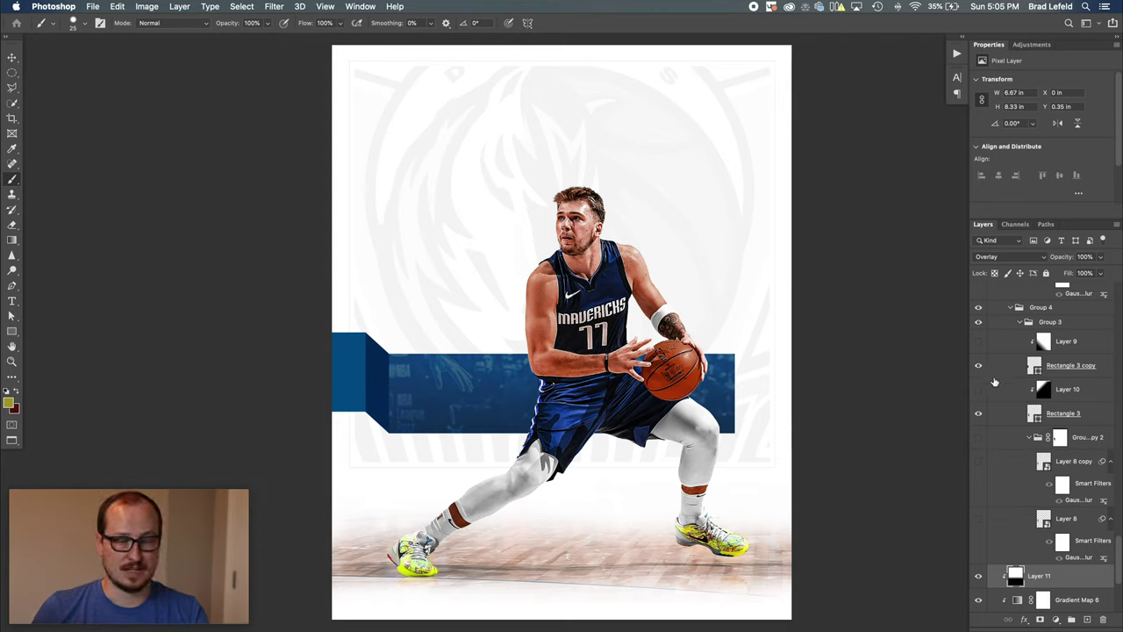
# Show the Layer 9 and Layer 10 shading overlays clipped to the ribbon's rectangles
pyautogui.click(979, 342)
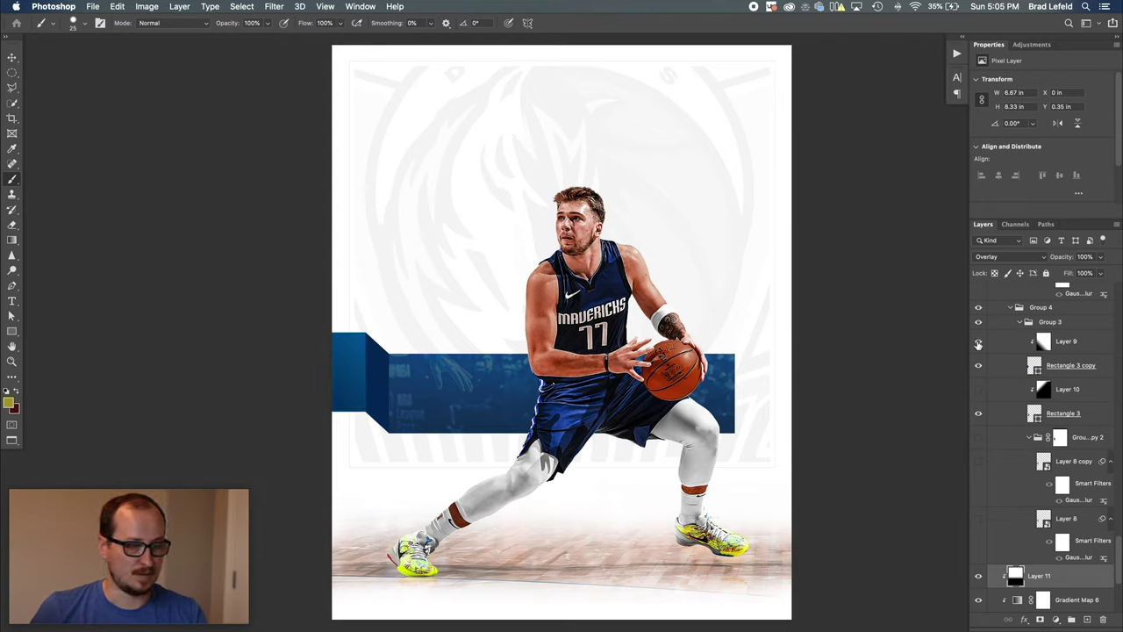
pyautogui.click(1075, 346)
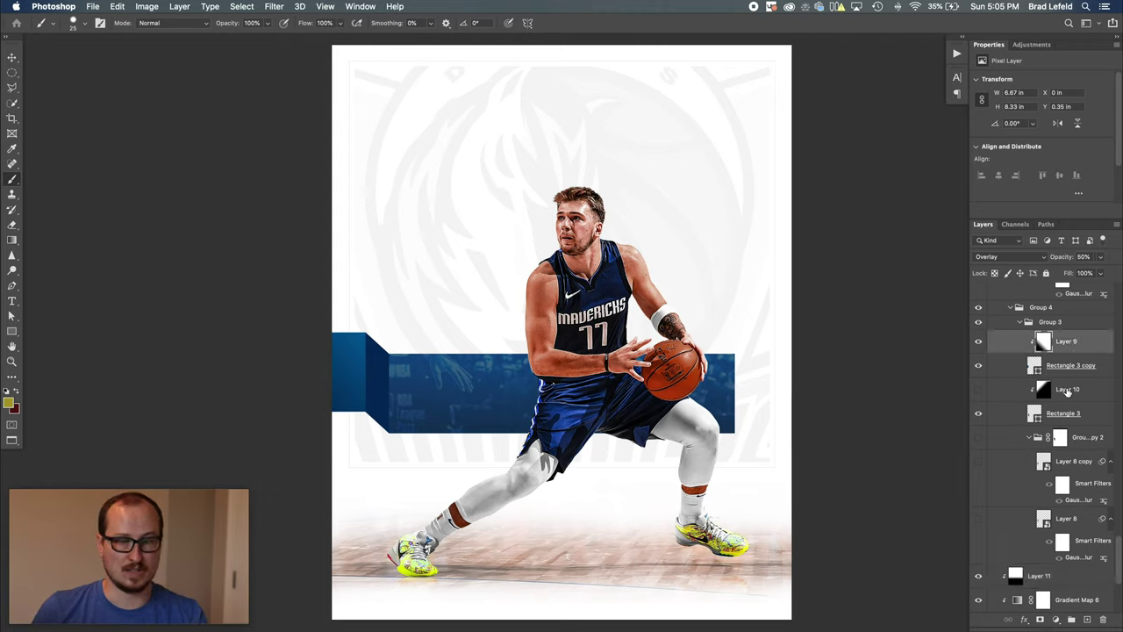
pyautogui.click(1057, 393)
pyautogui.click(980, 391)
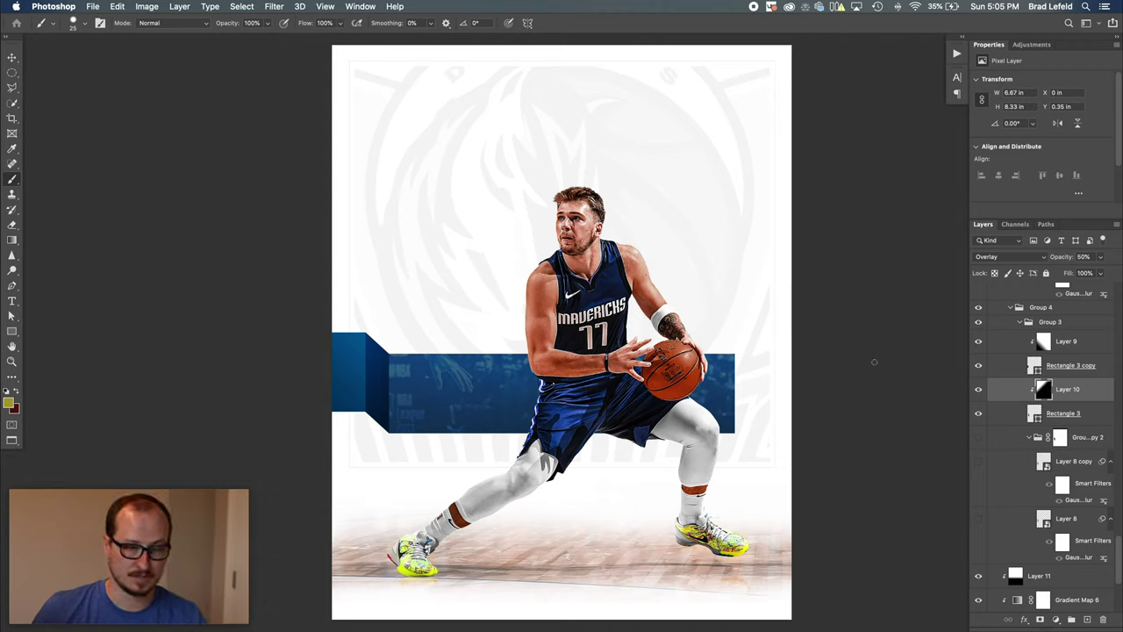
# Show the Layer 8 copy and Layer 8 shadows in Group 4 and look inside Layer 8 copy's smart object
pyautogui.click(979, 438)
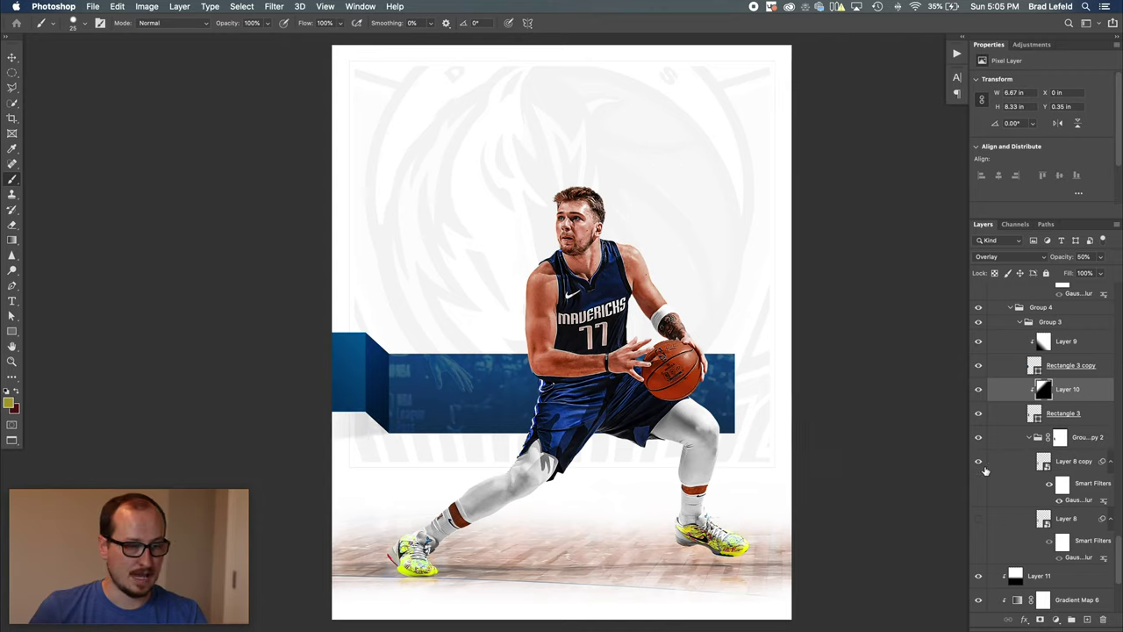
pyautogui.click(979, 520)
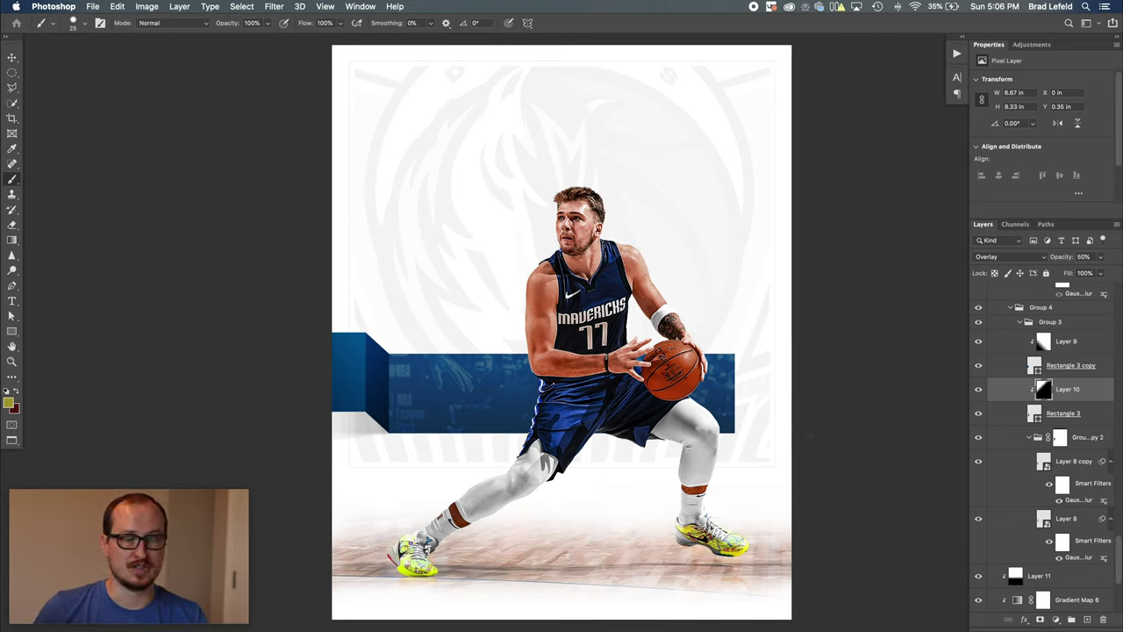
pyautogui.click(1039, 461)
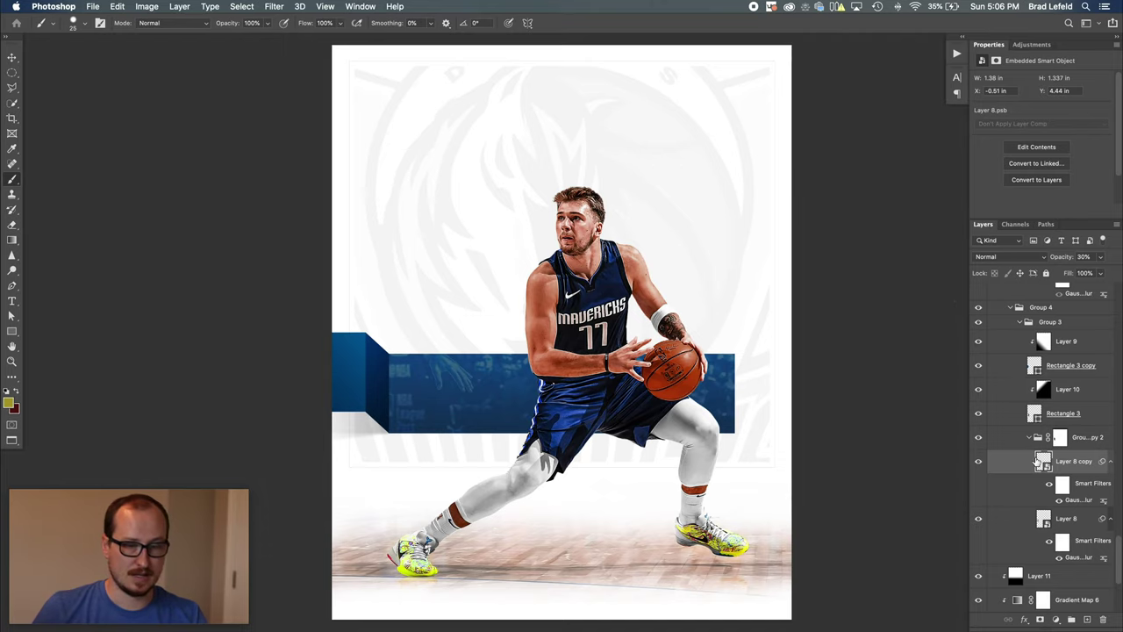
pyautogui.doubleClick(1041, 463)
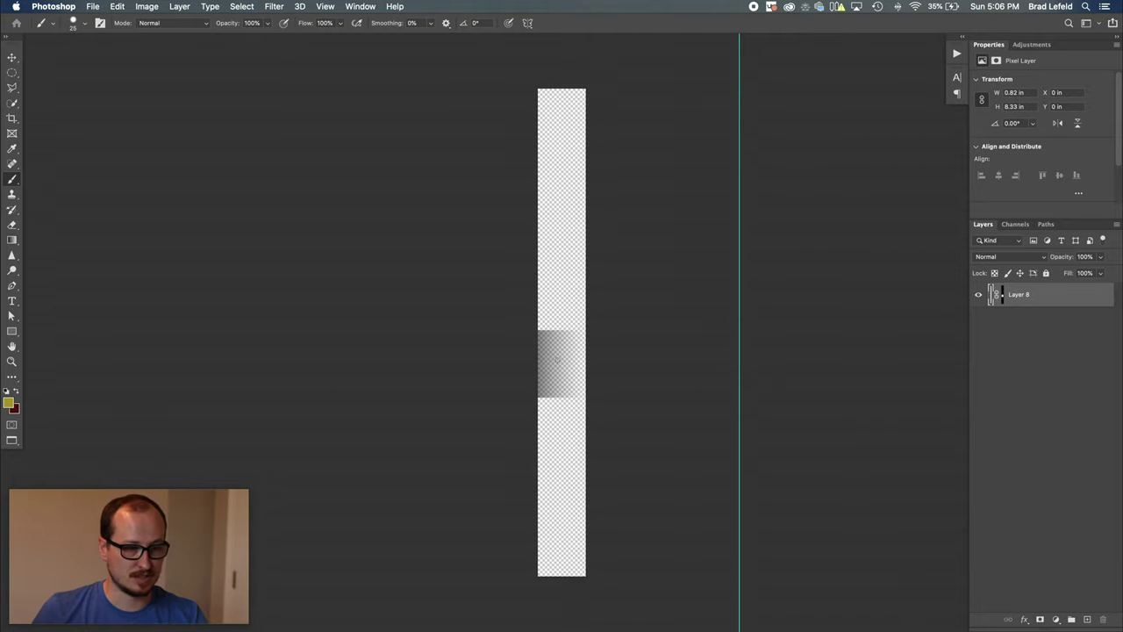
pyautogui.press('super+w')
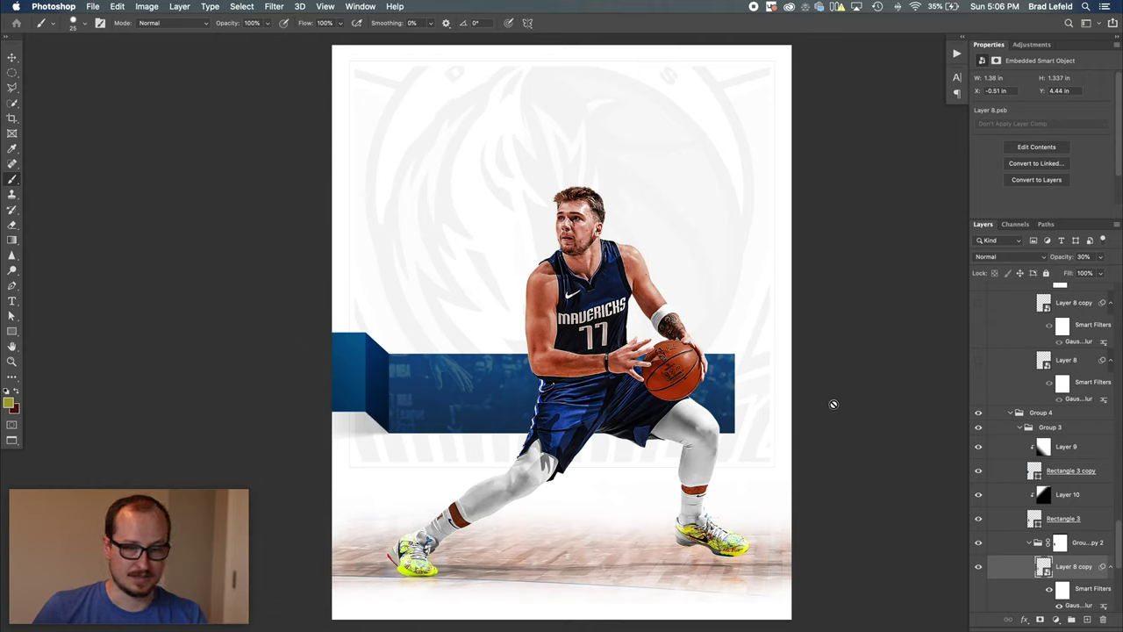
# In Group 4 copy, show Rectangle 3 and Rectangle 3 copy with their Layer 9 and Layer 10 shading and the two Layer 8 shadows
pyautogui.scroll(5, 1016, 412)
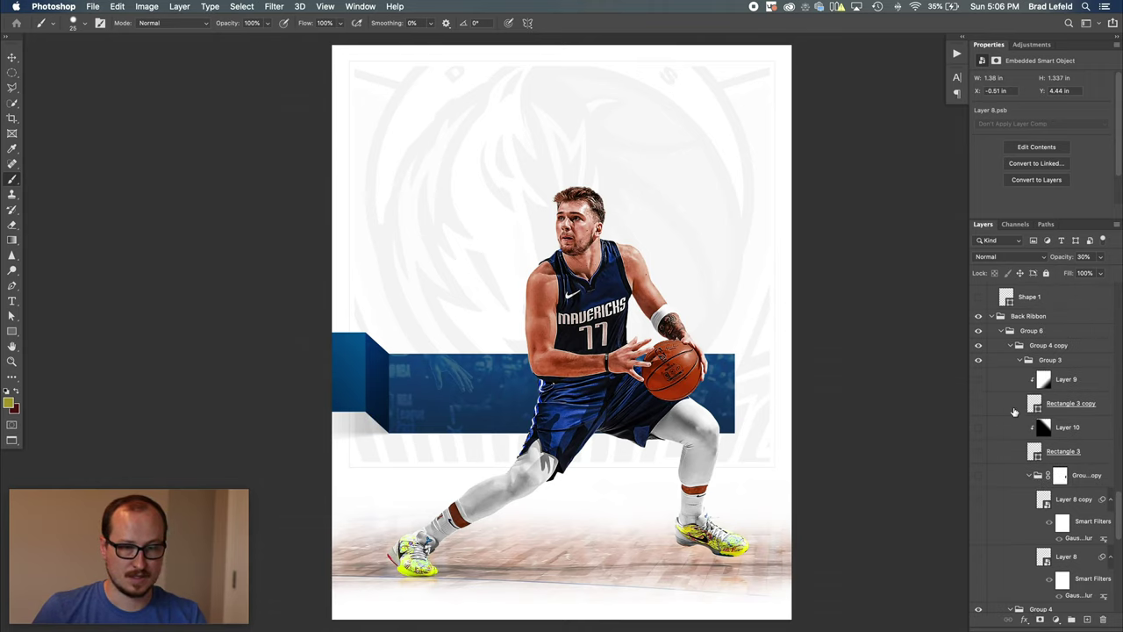
pyautogui.scroll(-5, 1016, 413)
pyautogui.scroll(-2, 1014, 411)
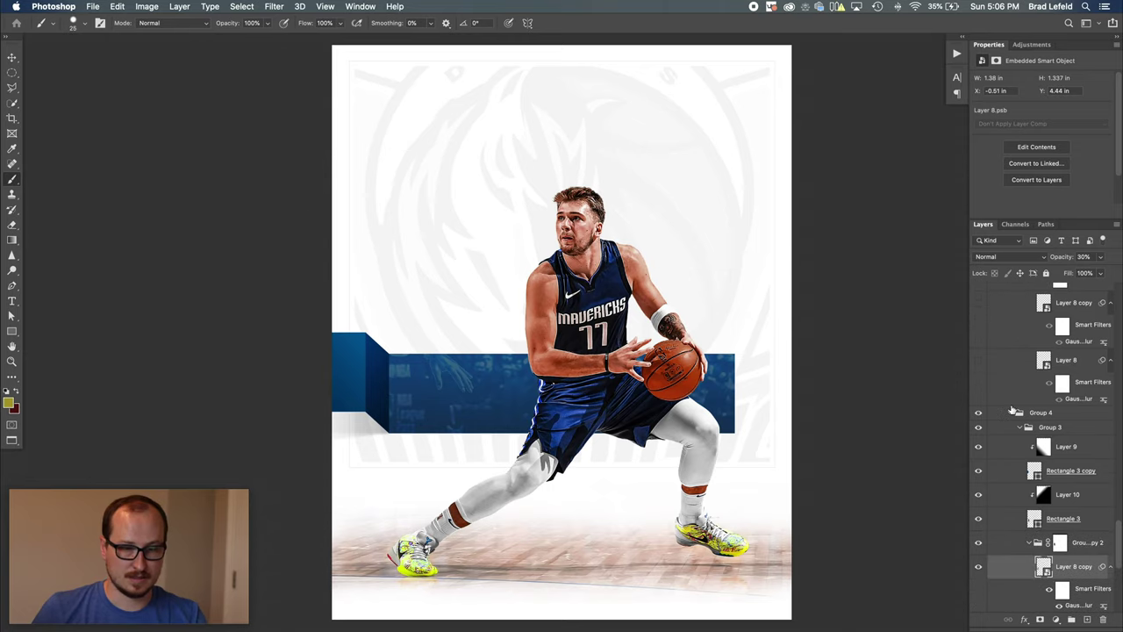
pyautogui.scroll(3, 995, 356)
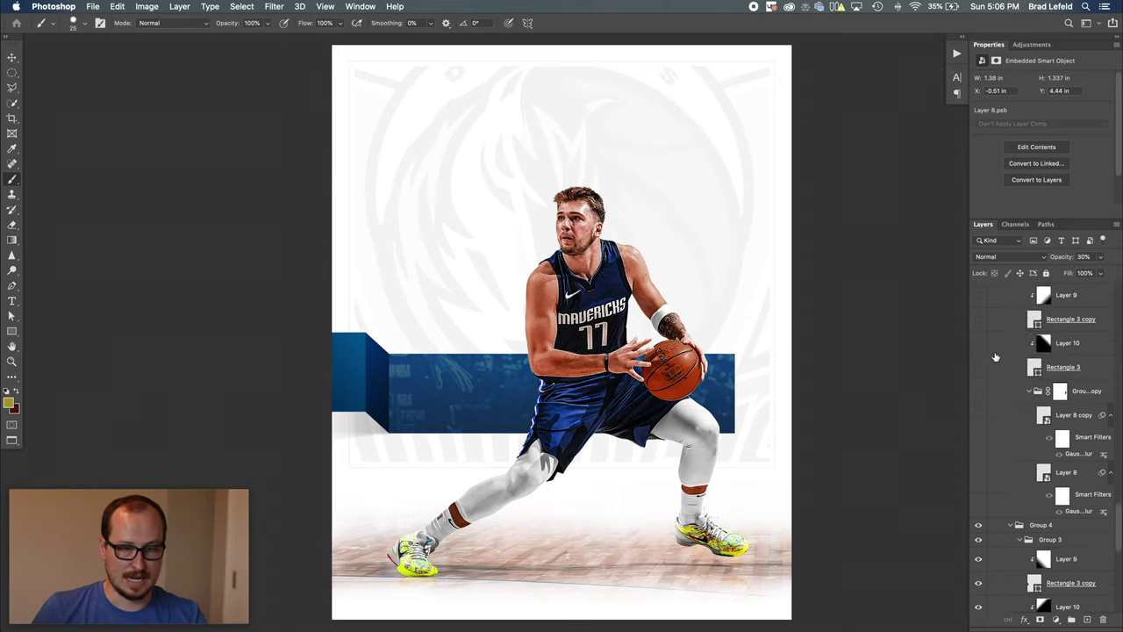
pyautogui.click(981, 396)
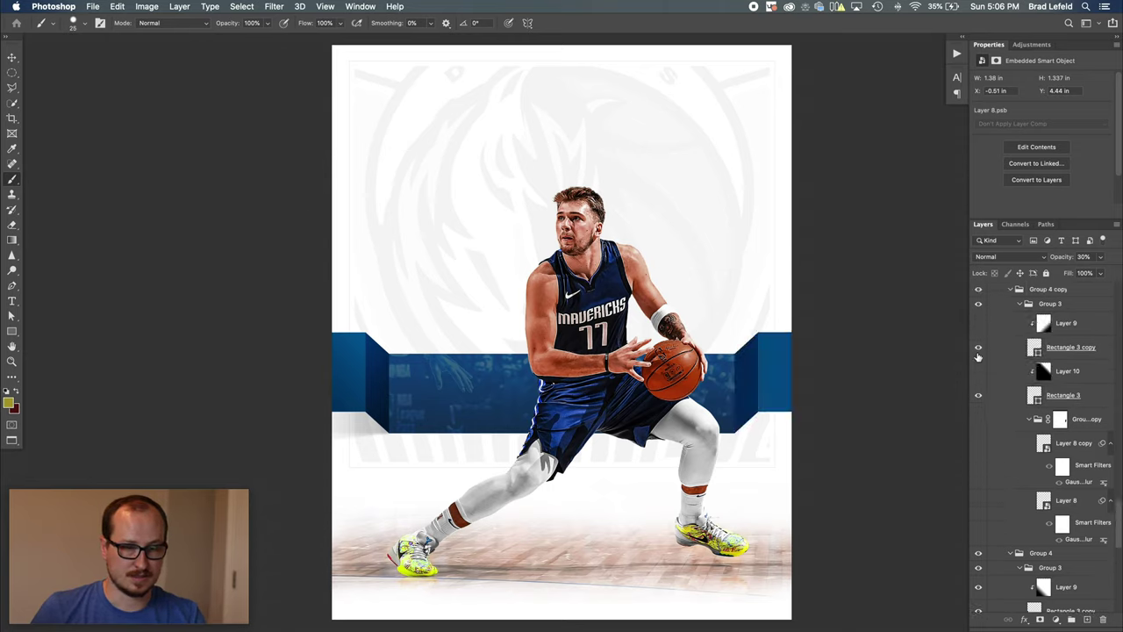
pyautogui.click(977, 324)
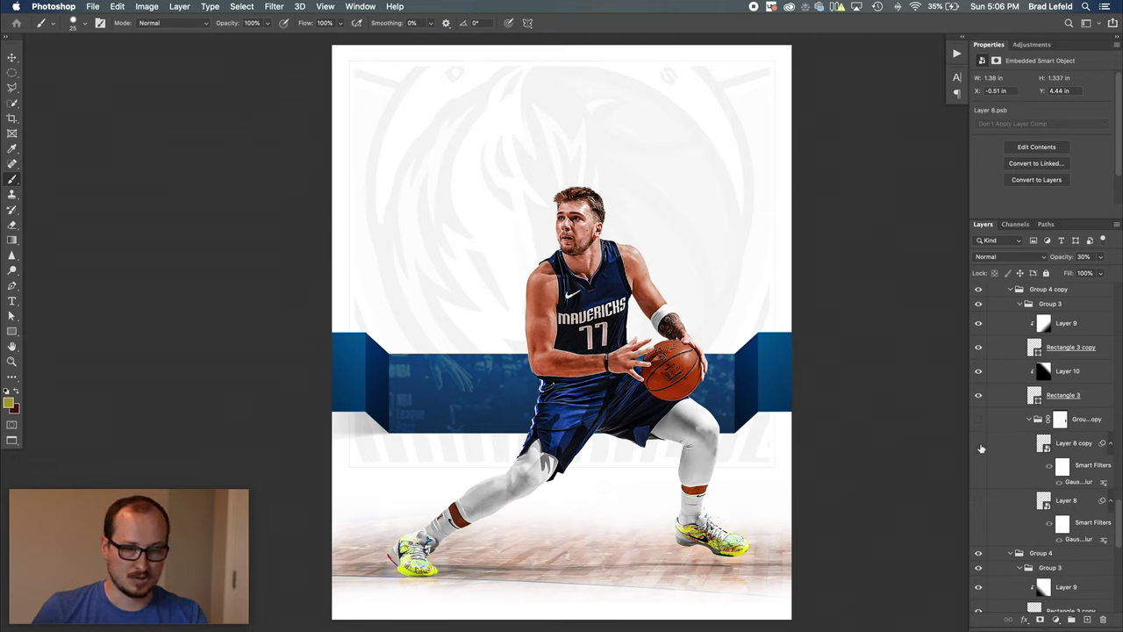
pyautogui.moveTo(977, 419); pyautogui.dragTo(979, 443)
pyautogui.click(979, 502)
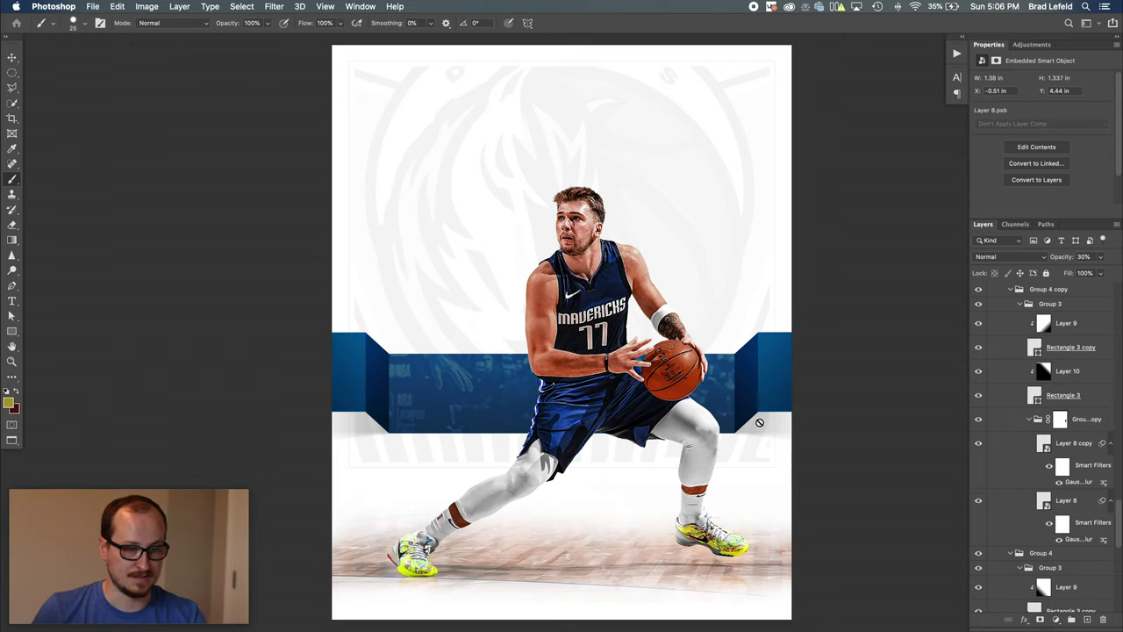
# Show the Ribbon Highlight group with its Shape 3, Shape 2 and Shape 1 edge lines, checking the ribbon fold up close
pyautogui.scroll(2, 1015, 493)
pyautogui.scroll(1, 1016, 493)
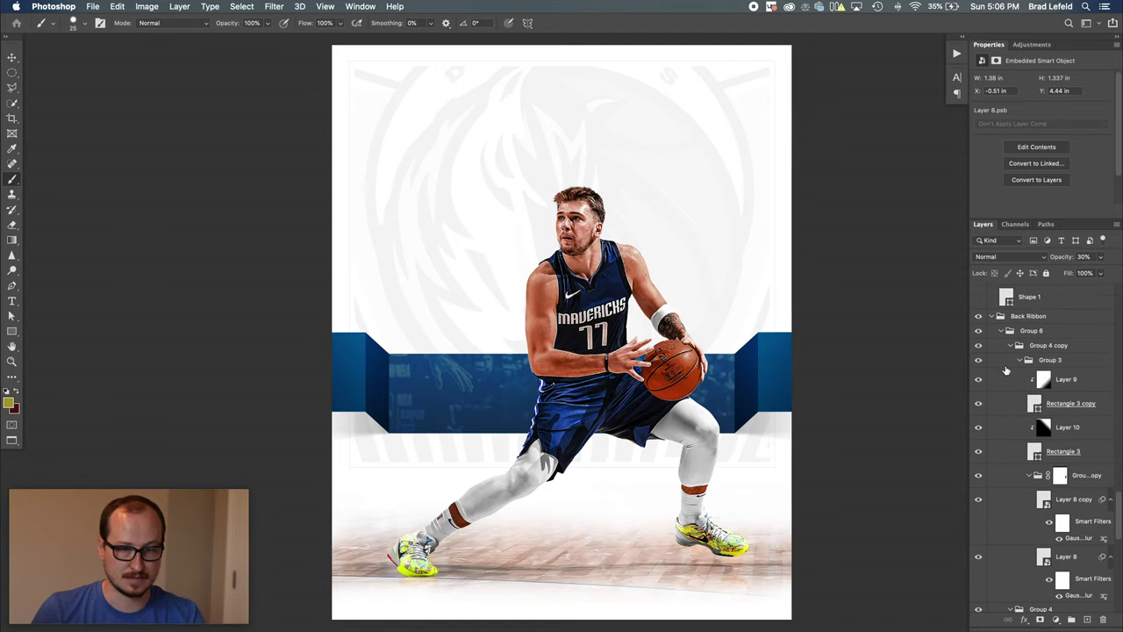
pyautogui.scroll(6, 1011, 365)
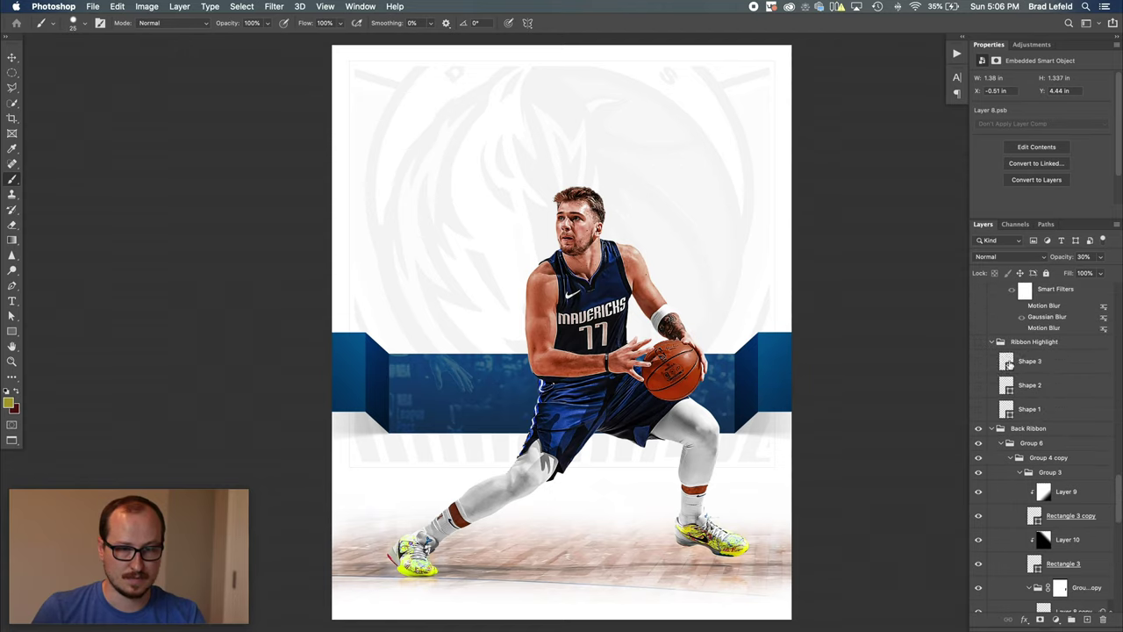
pyautogui.click(1011, 345)
pyautogui.click(979, 342)
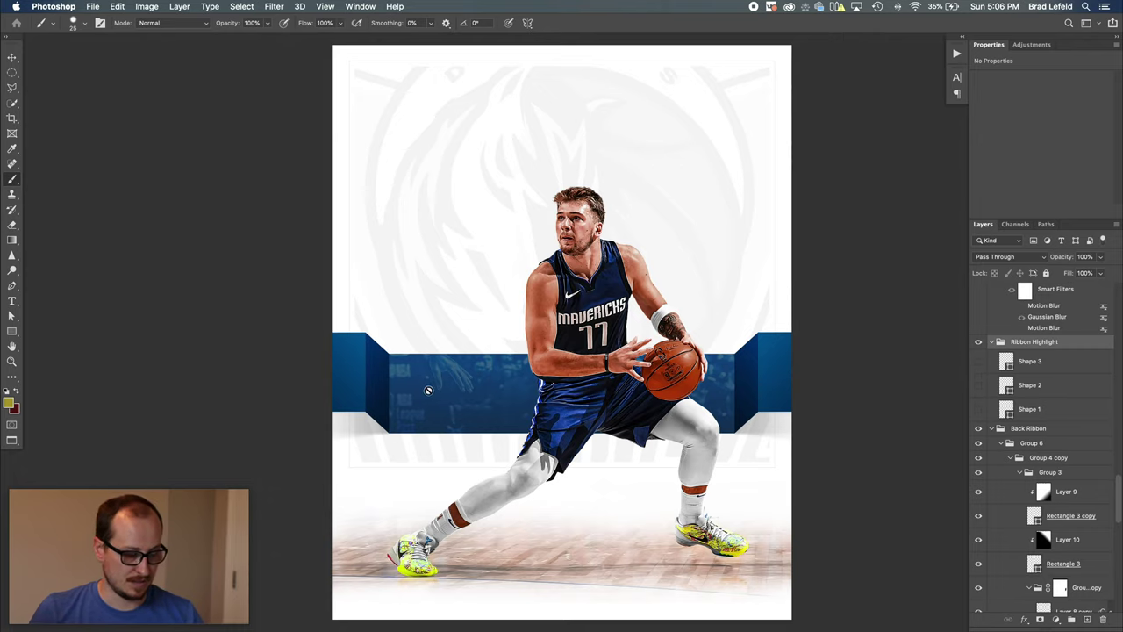
pyautogui.press('z')
pyautogui.moveTo(349, 371); pyautogui.dragTo(436, 366)
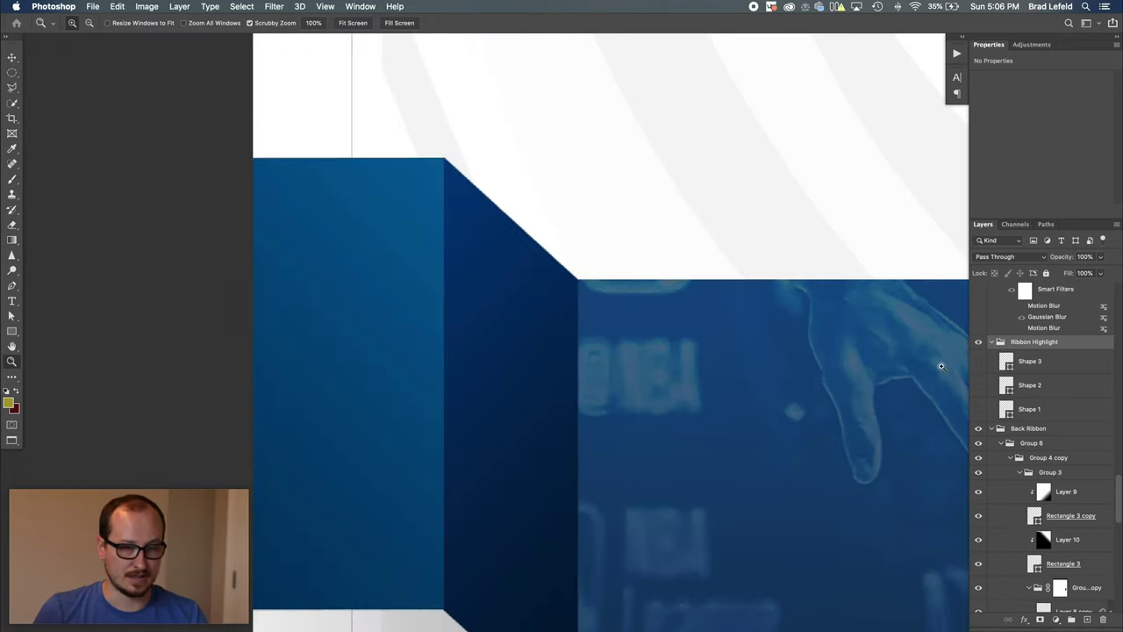
pyautogui.click(978, 362)
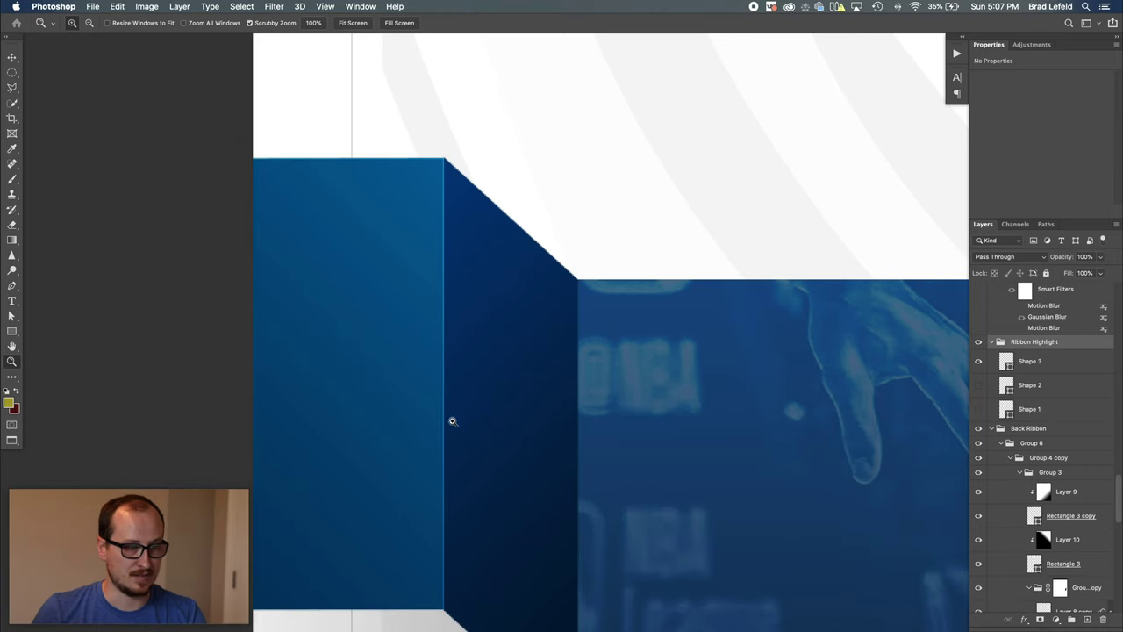
pyautogui.press('super+0')
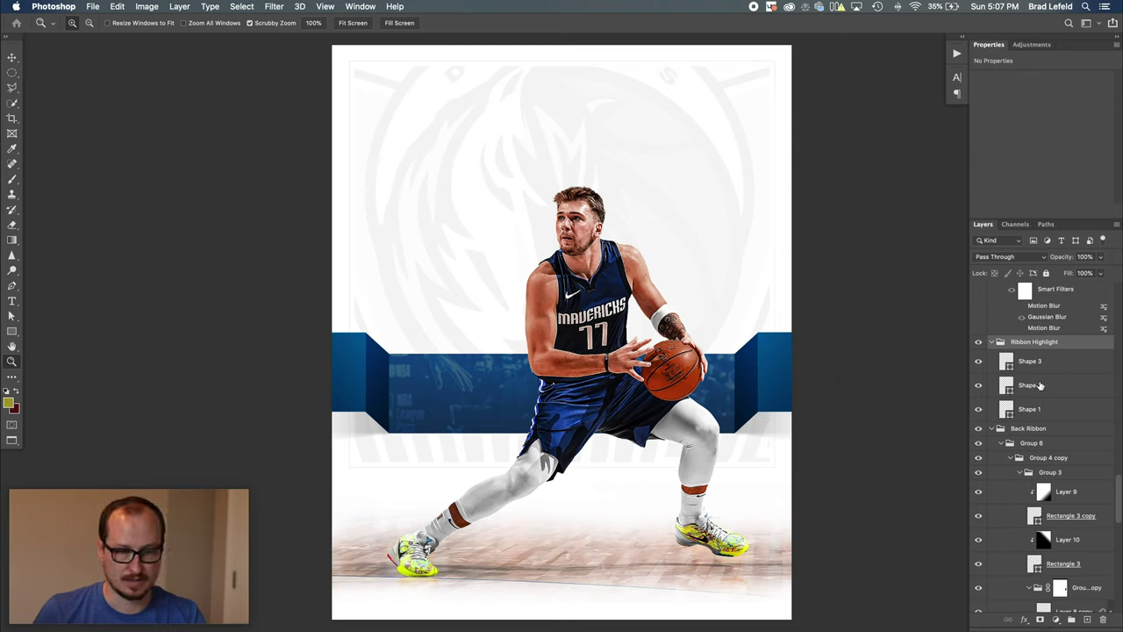
# Collapse the Back Ribbon and Ribbon Highlight groups and show the luka and doncic text layers in the Luka Text group
pyautogui.click(993, 429)
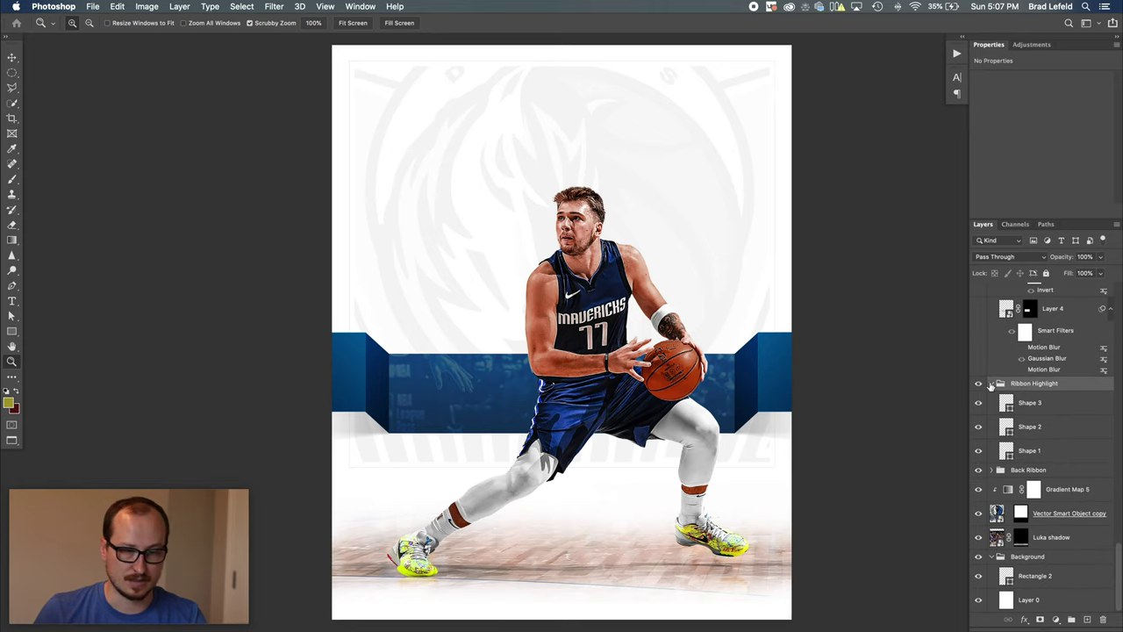
pyautogui.click(993, 383)
pyautogui.scroll(2, 1005, 417)
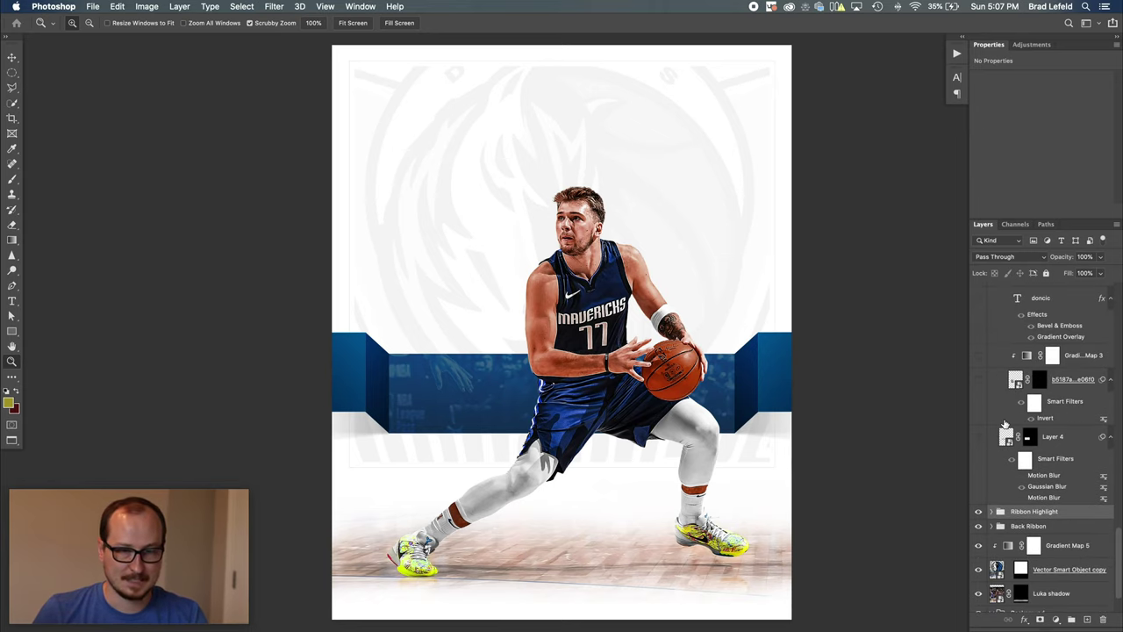
pyautogui.scroll(3, 1005, 419)
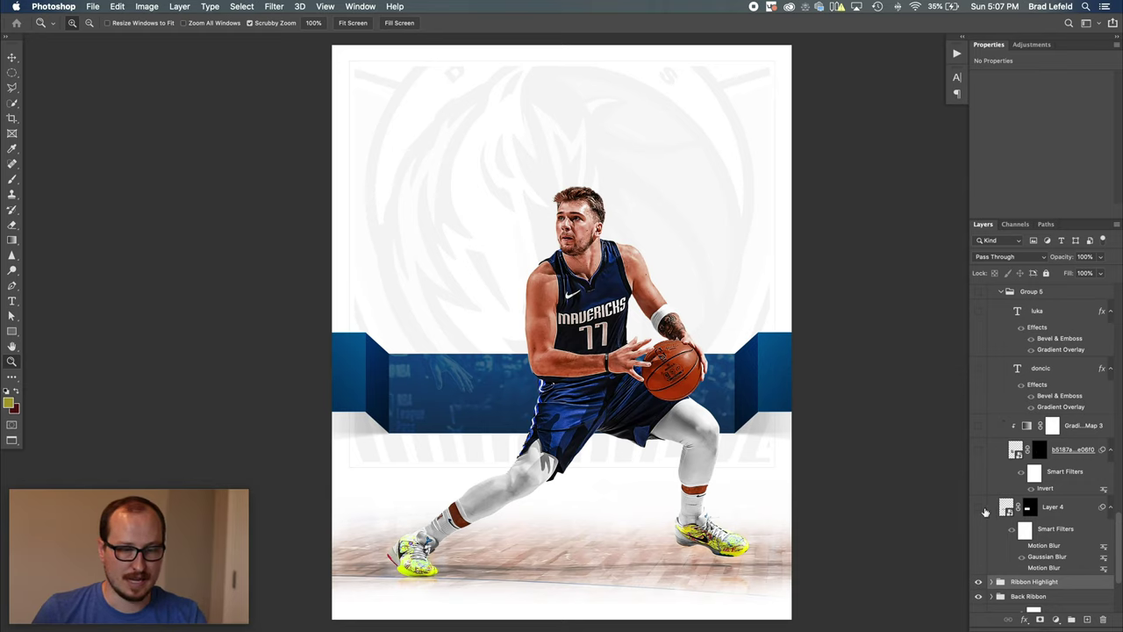
pyautogui.scroll(2, 981, 509)
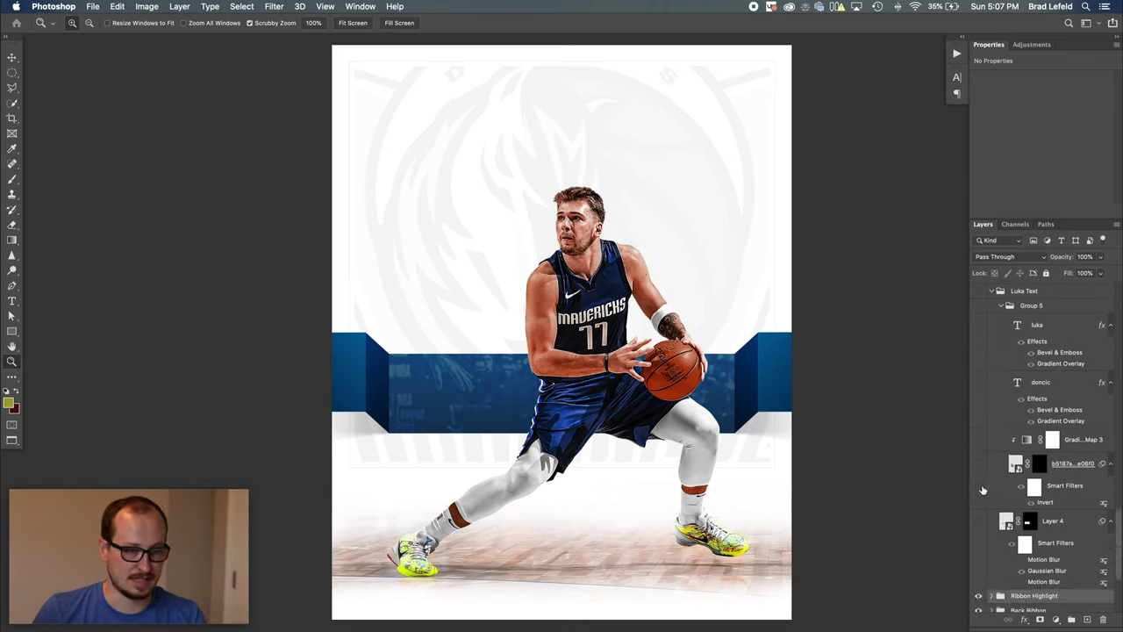
pyautogui.click(980, 522)
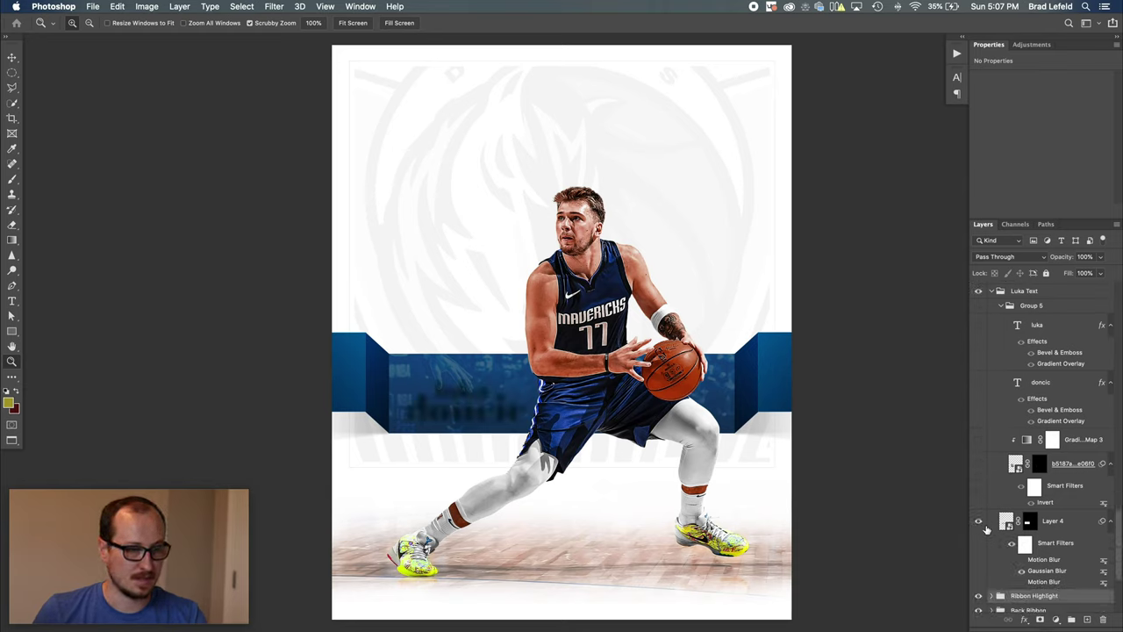
pyautogui.click(980, 522)
pyautogui.click(978, 326)
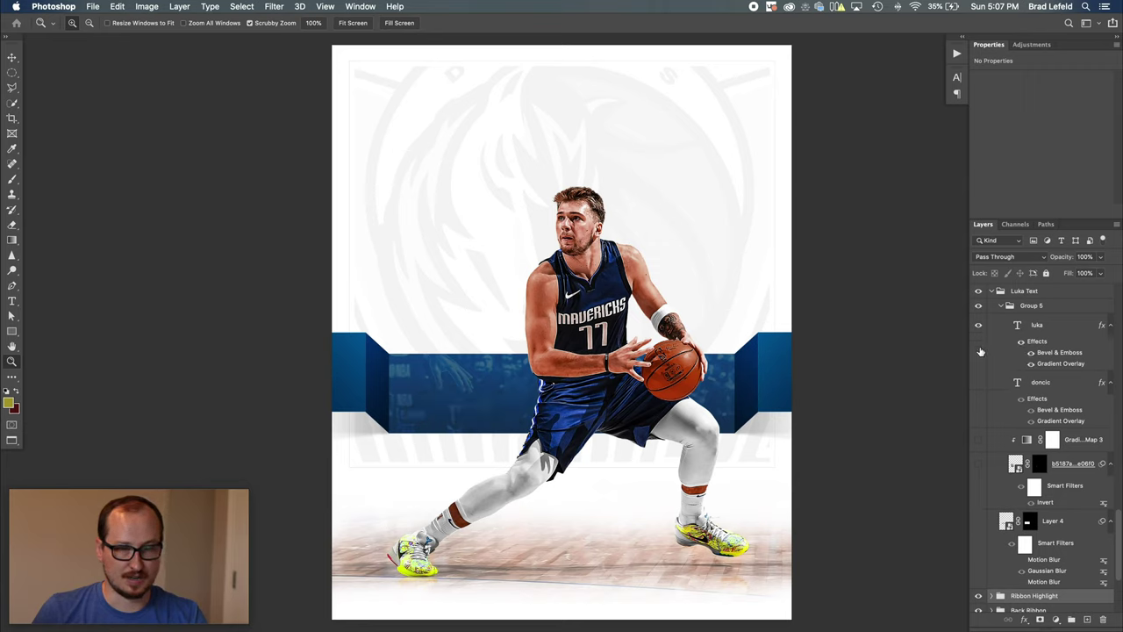
pyautogui.click(978, 382)
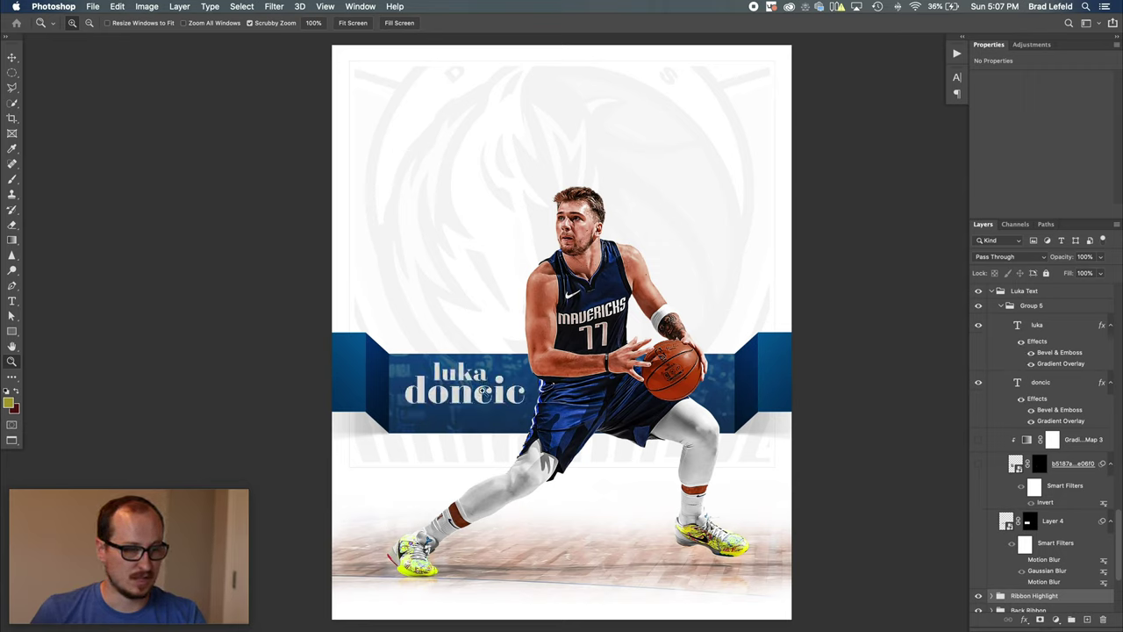
# Review the luka text's Bevel & Emboss and Gradient Overlay settings and compare the lettering with these effects off and on
pyautogui.doubleClick(1044, 354)
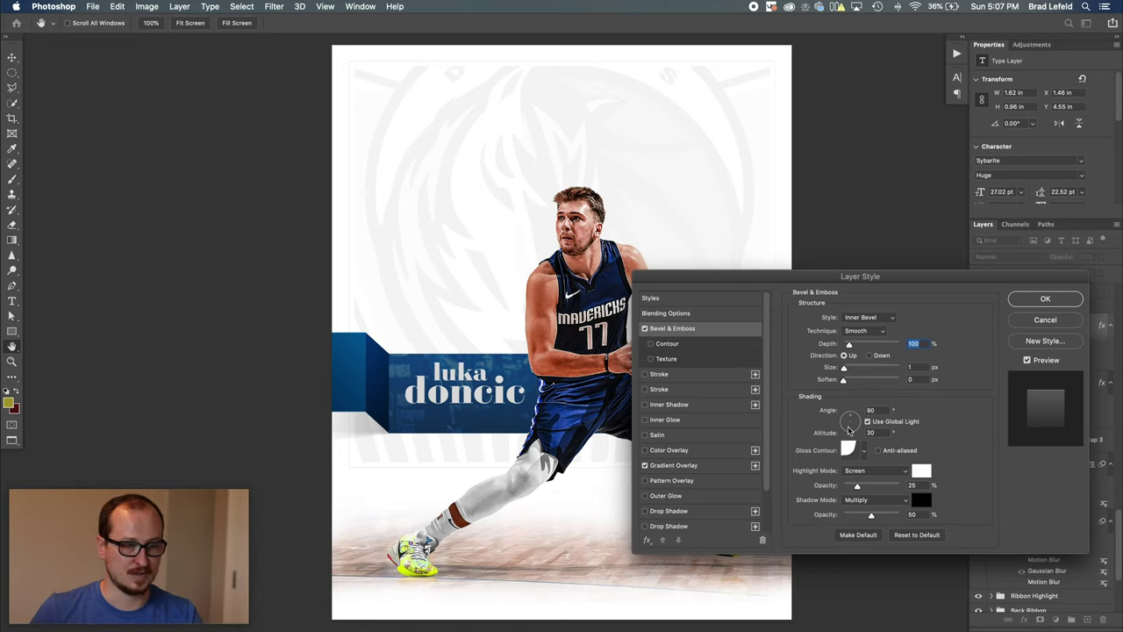
pyautogui.click(662, 463)
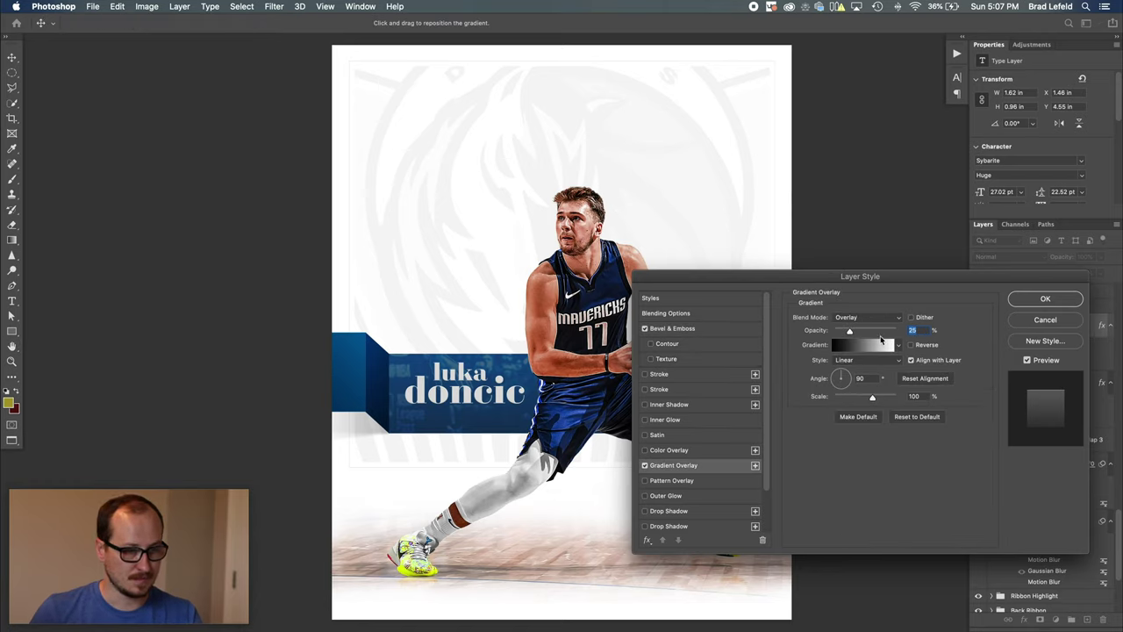
pyautogui.click(1043, 300)
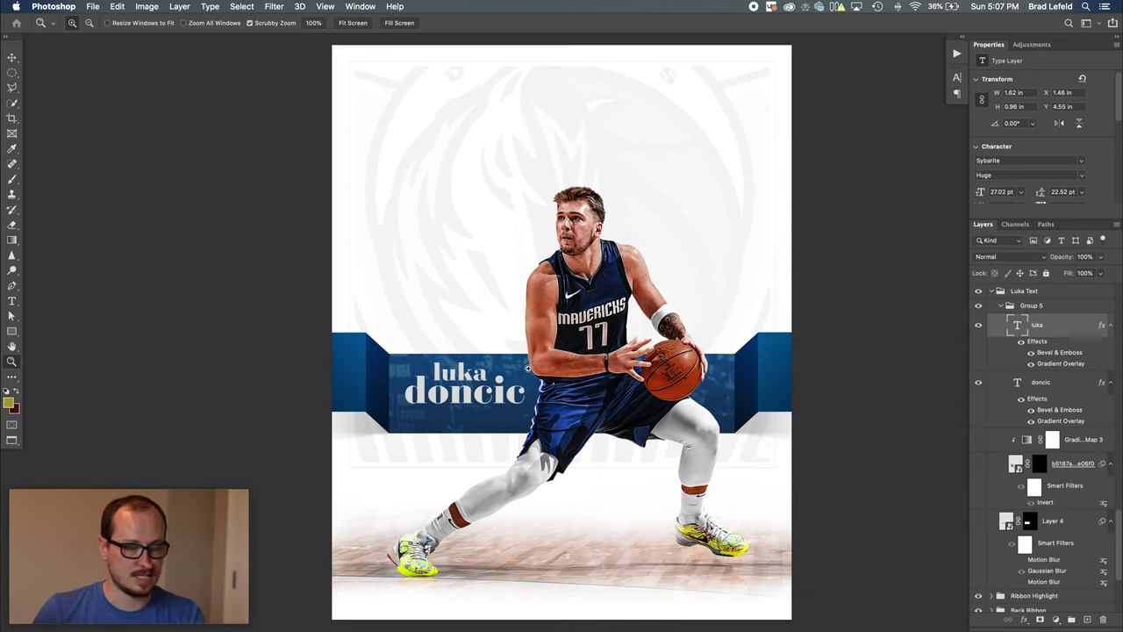
pyautogui.click(1021, 344)
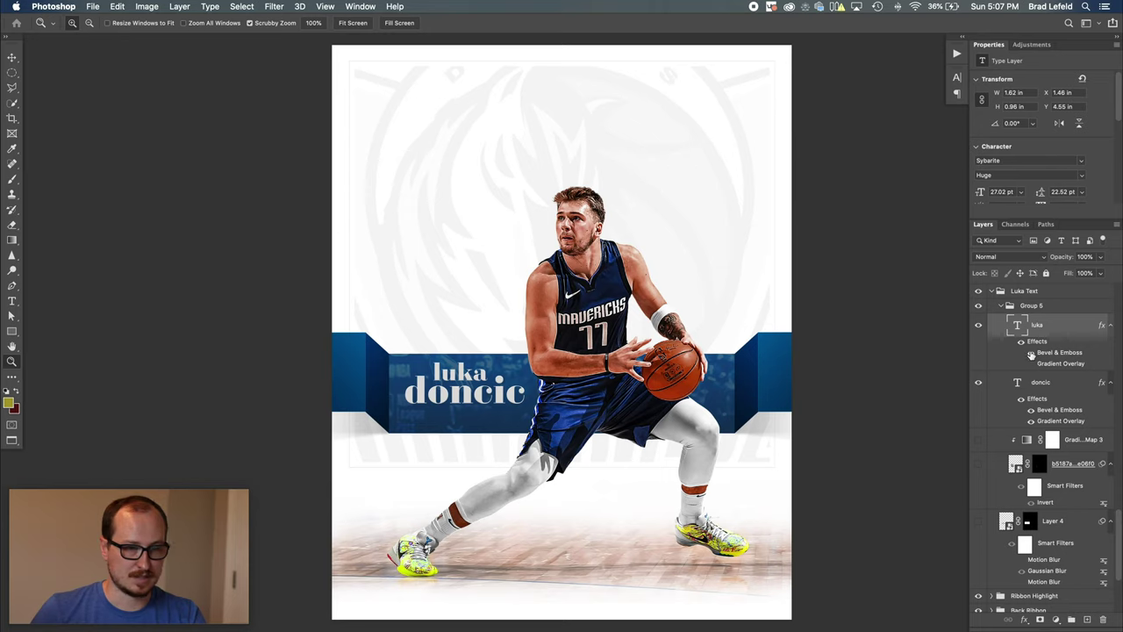
pyautogui.click(1030, 353)
pyautogui.click(1031, 353)
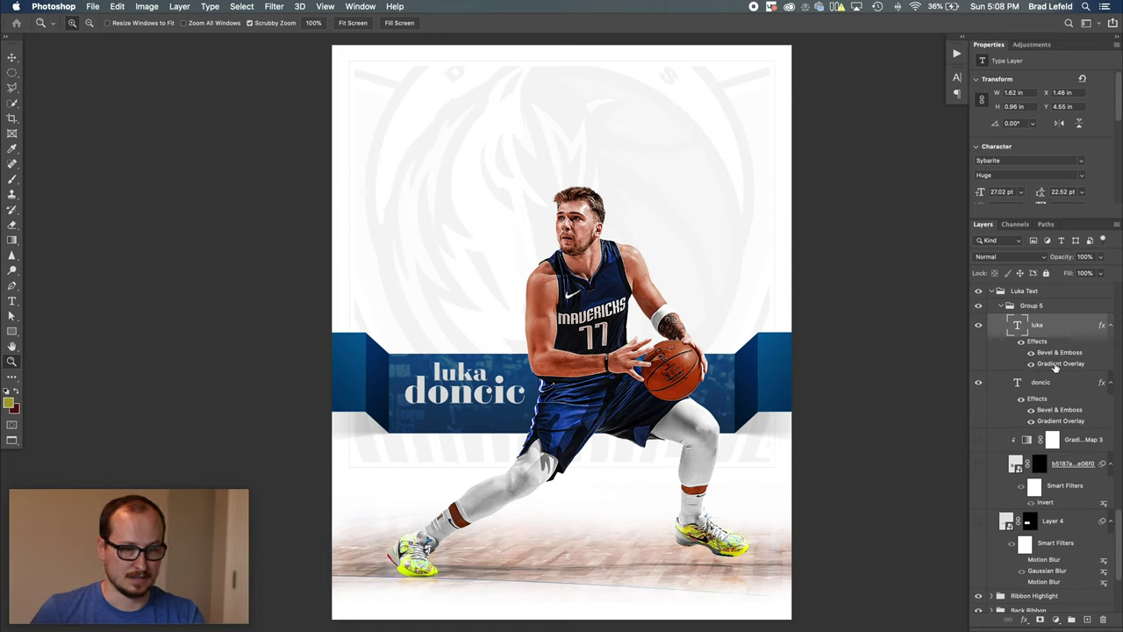
# Show the Layer 4 shadow behind the name text and the autograph smart object below the name
pyautogui.click(979, 522)
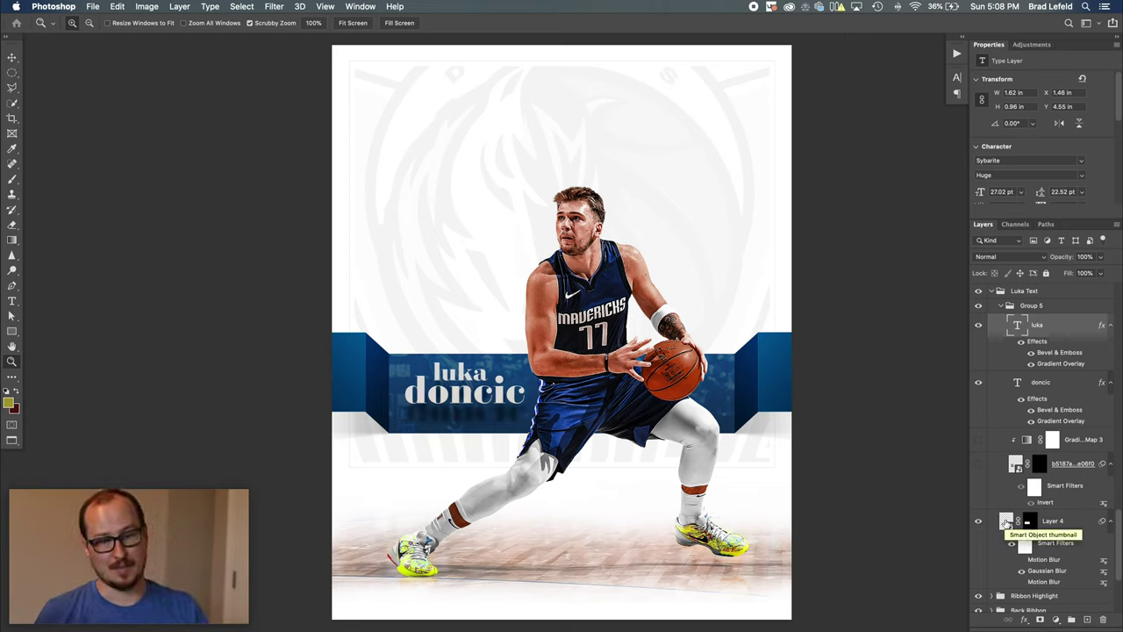
pyautogui.click(1006, 522)
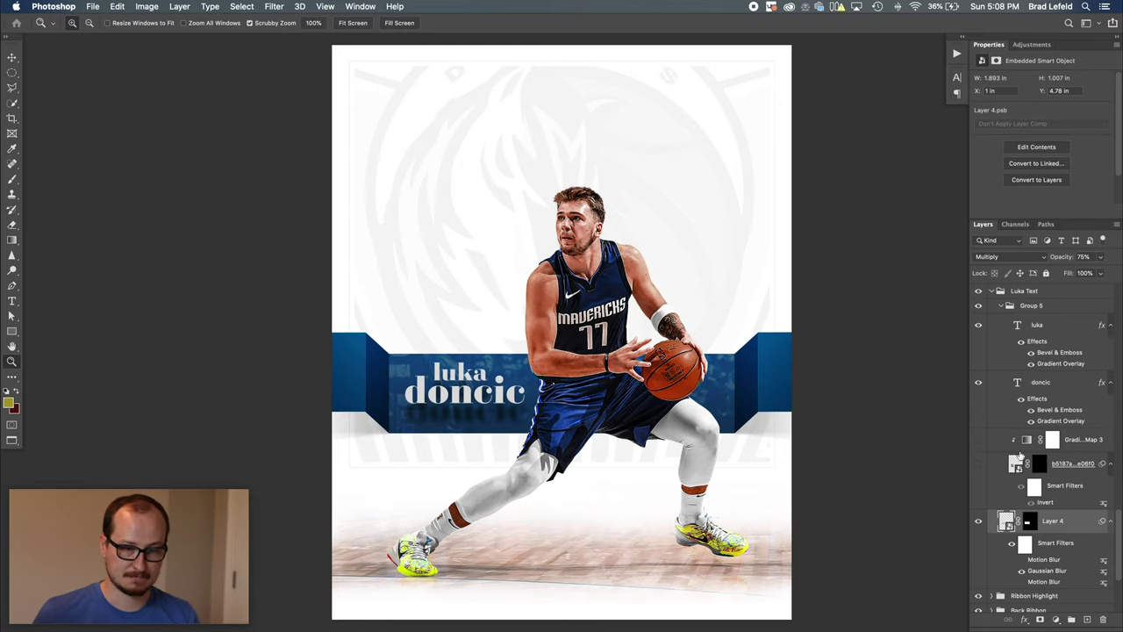
pyautogui.click(981, 466)
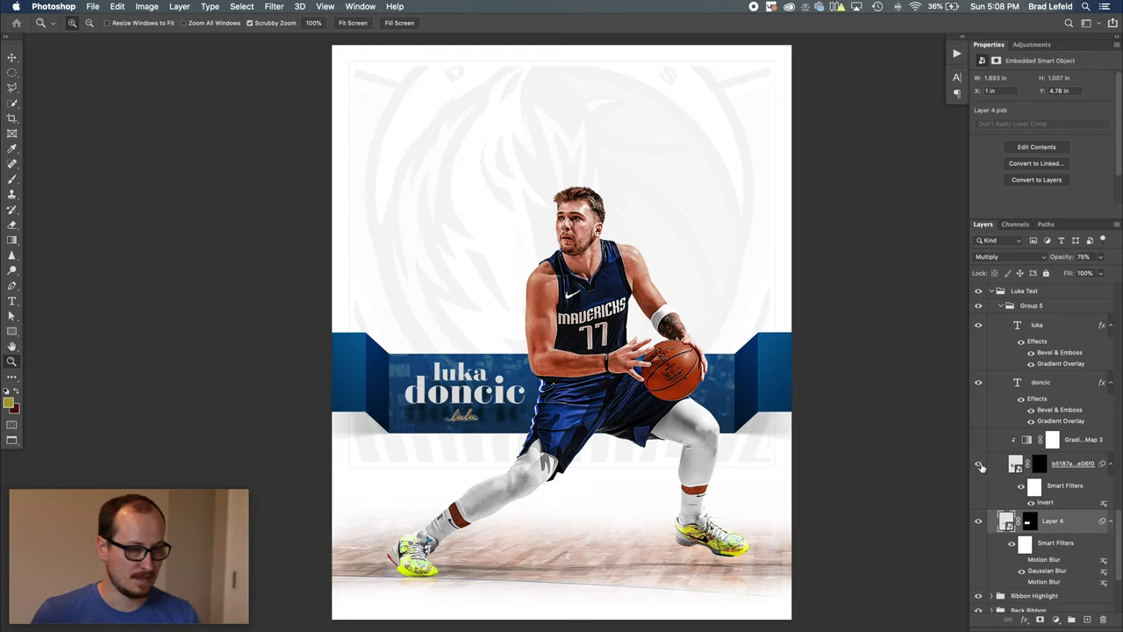
# Look at the autograph's source trading card inside its smart object and at the settings of the clipped Gradient Map 3
pyautogui.doubleClick(1015, 463)
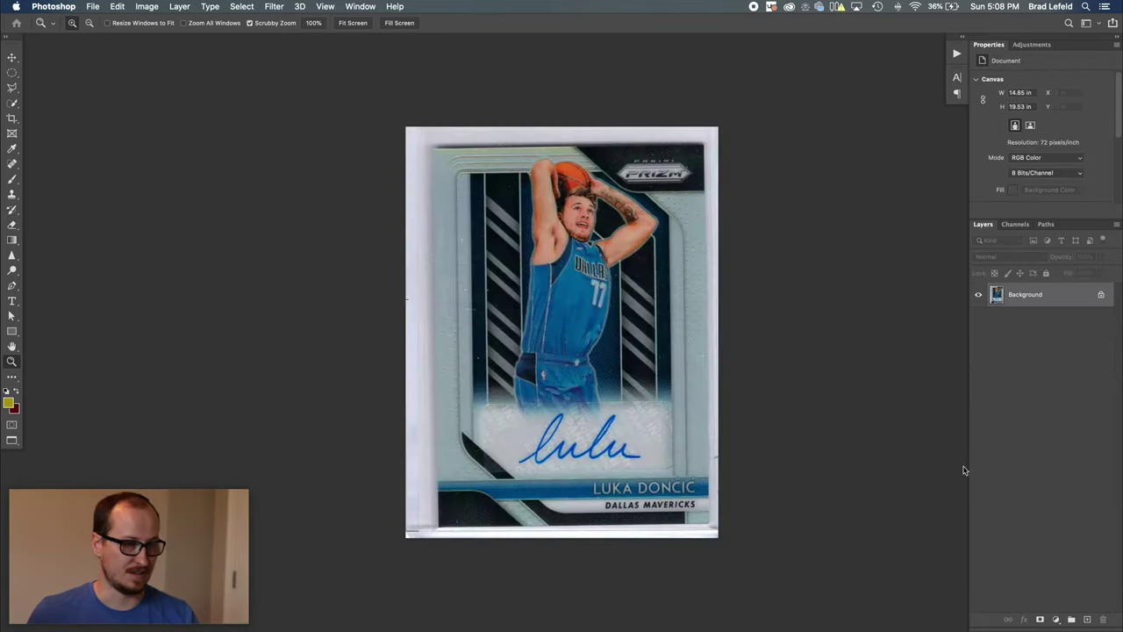
pyautogui.press('super+w')
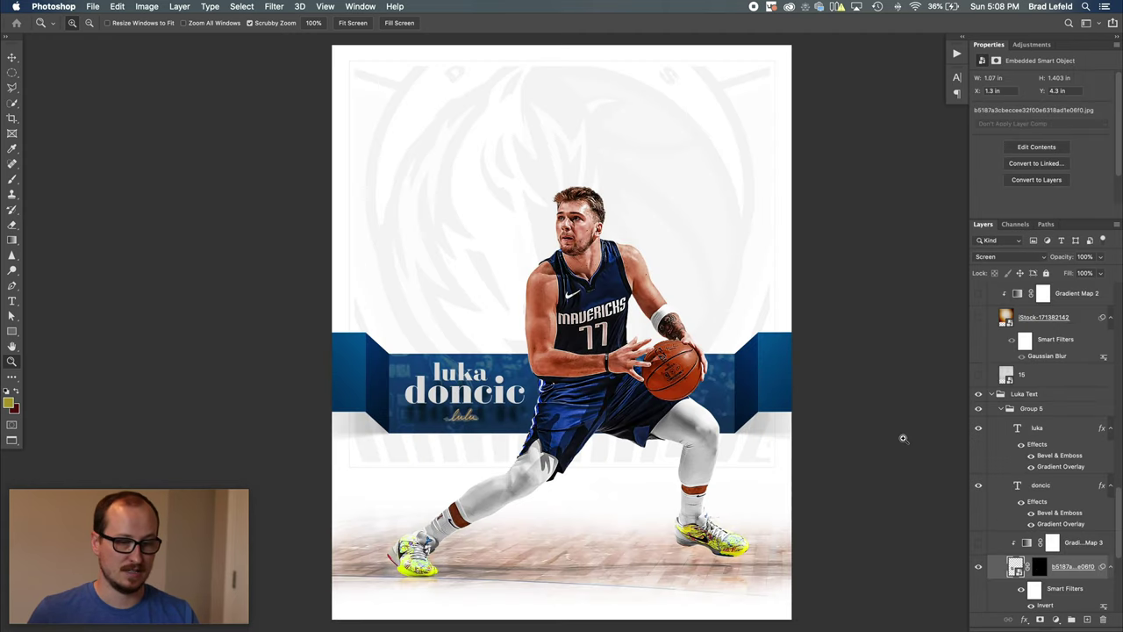
pyautogui.click(1027, 545)
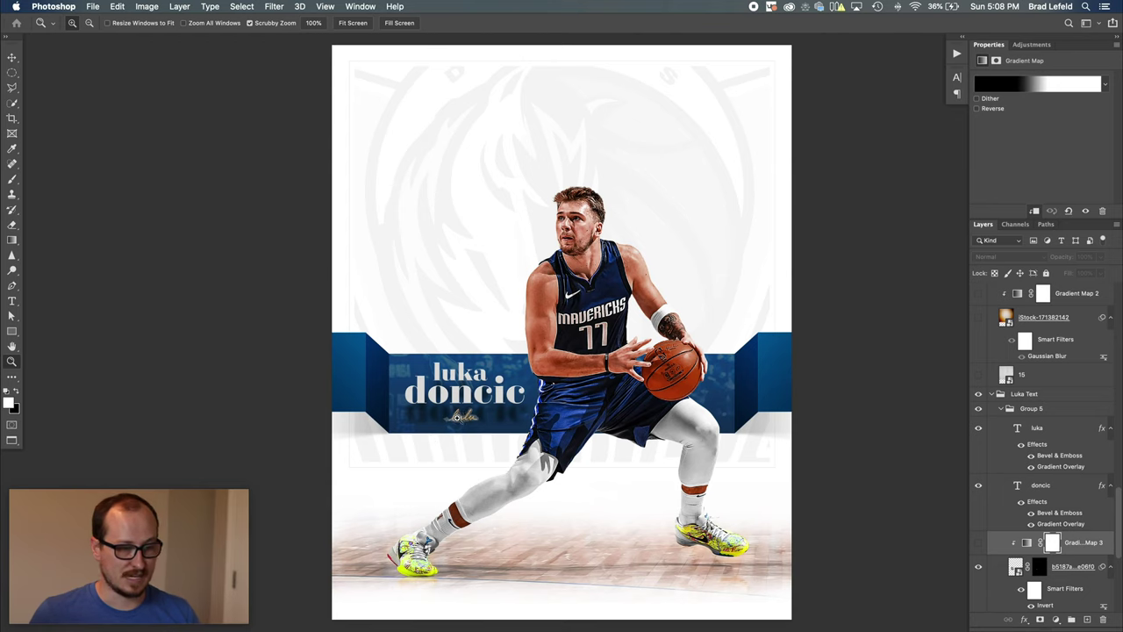
# Show the Gradient Map 3 clipped to the autograph and collapse the Luka Text group
pyautogui.click(459, 416)
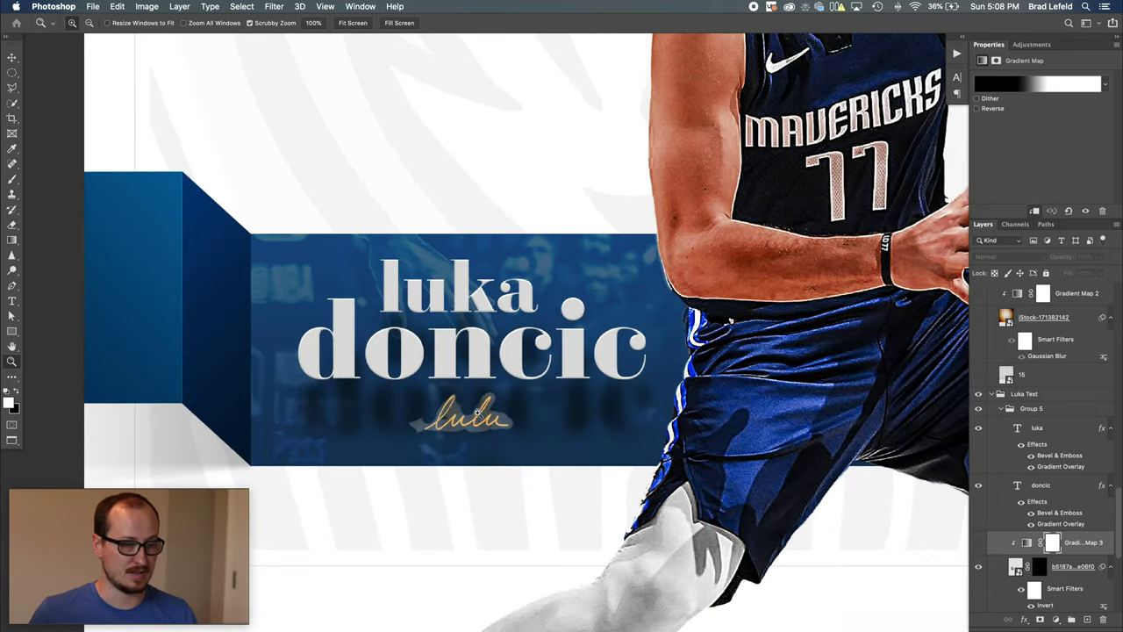
pyautogui.click(979, 544)
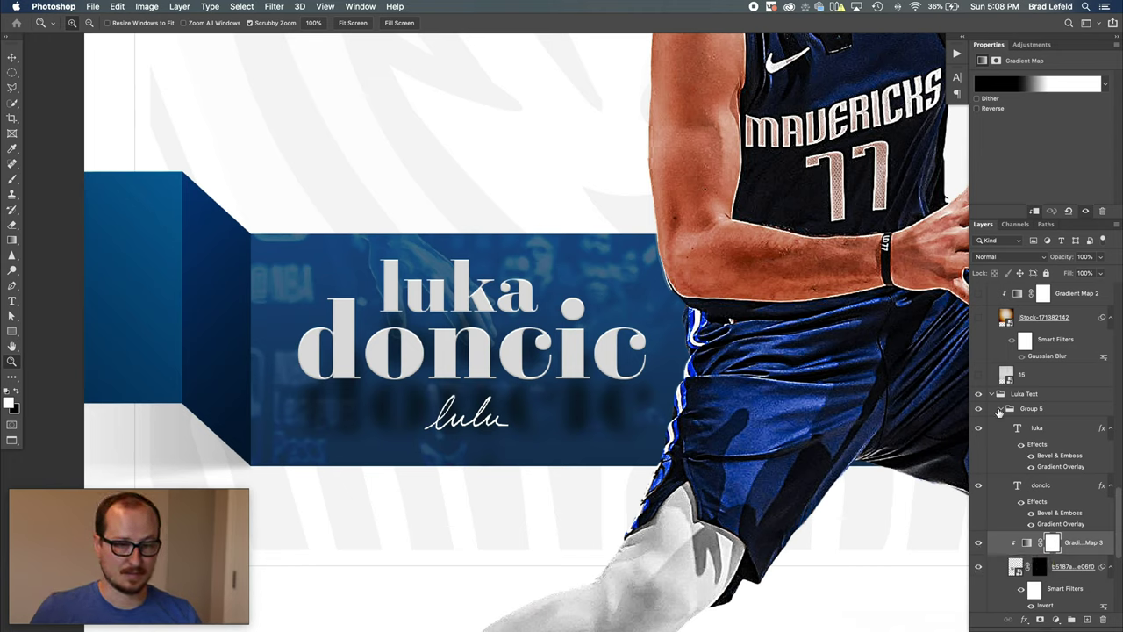
pyautogui.click(992, 396)
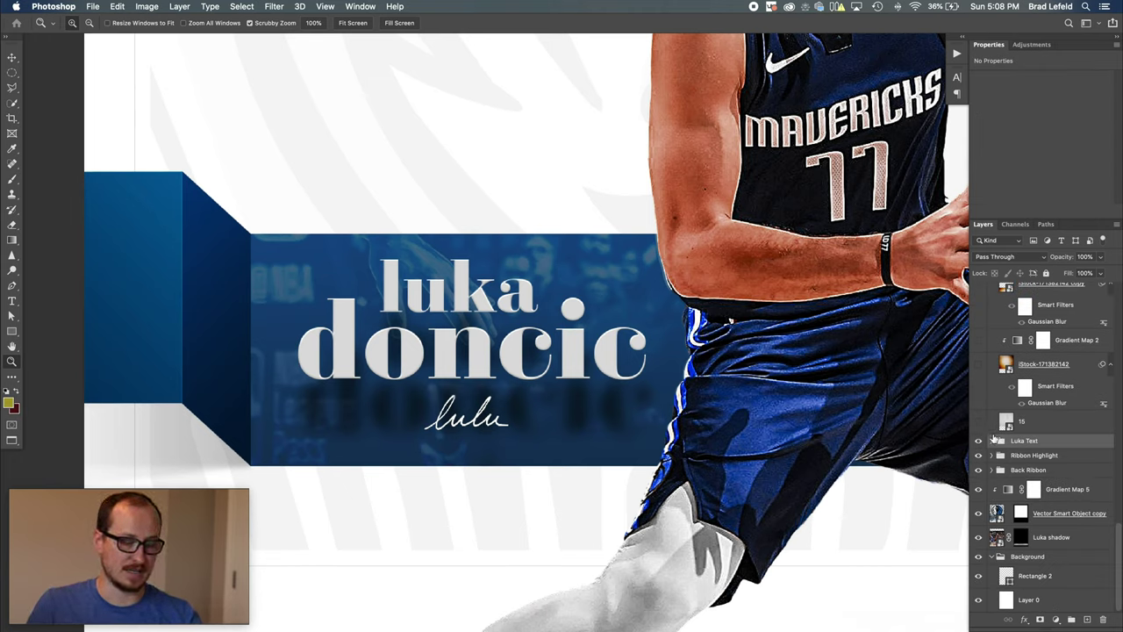
pyautogui.press('super+0')
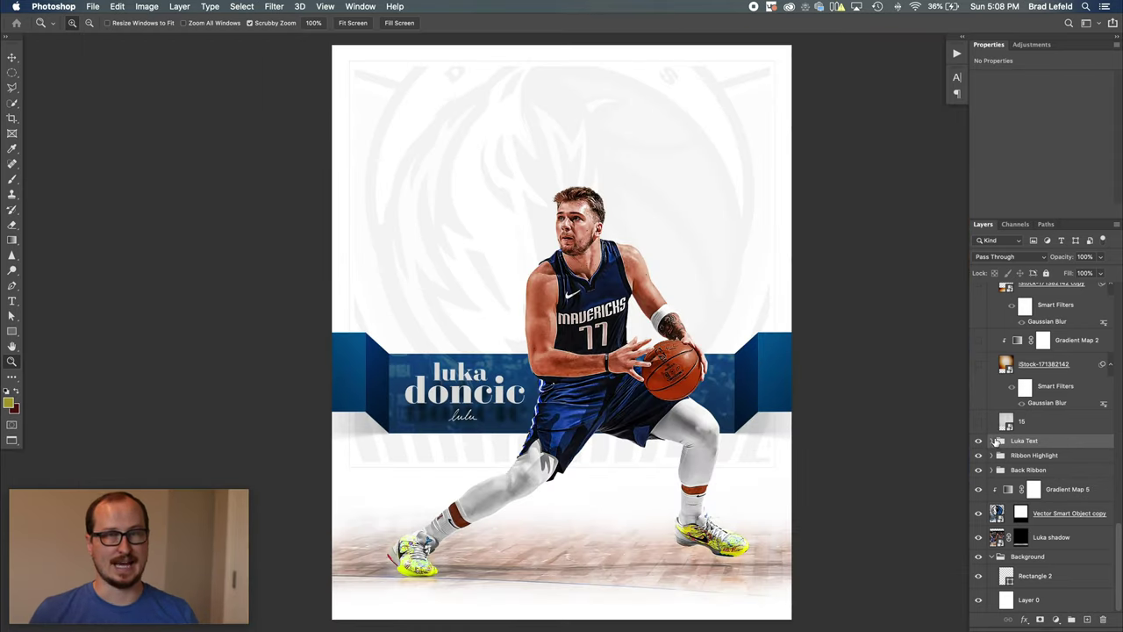
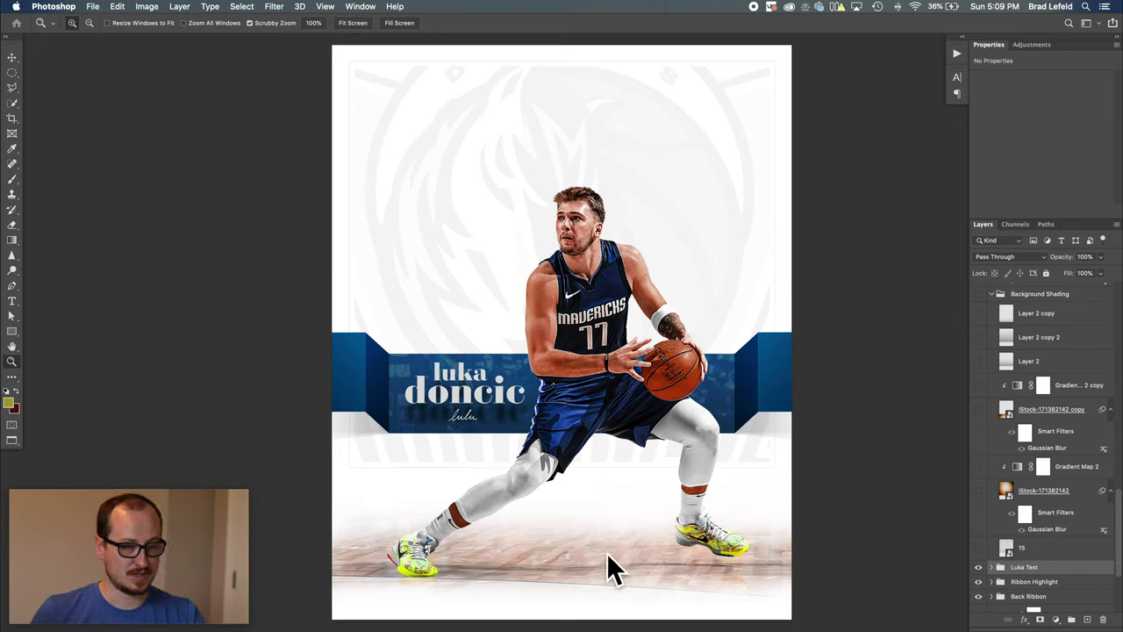
# Show Layer 2 copy, Layer 2 copy 2 and Layer 2 in the Background Shading group
pyautogui.click(980, 315)
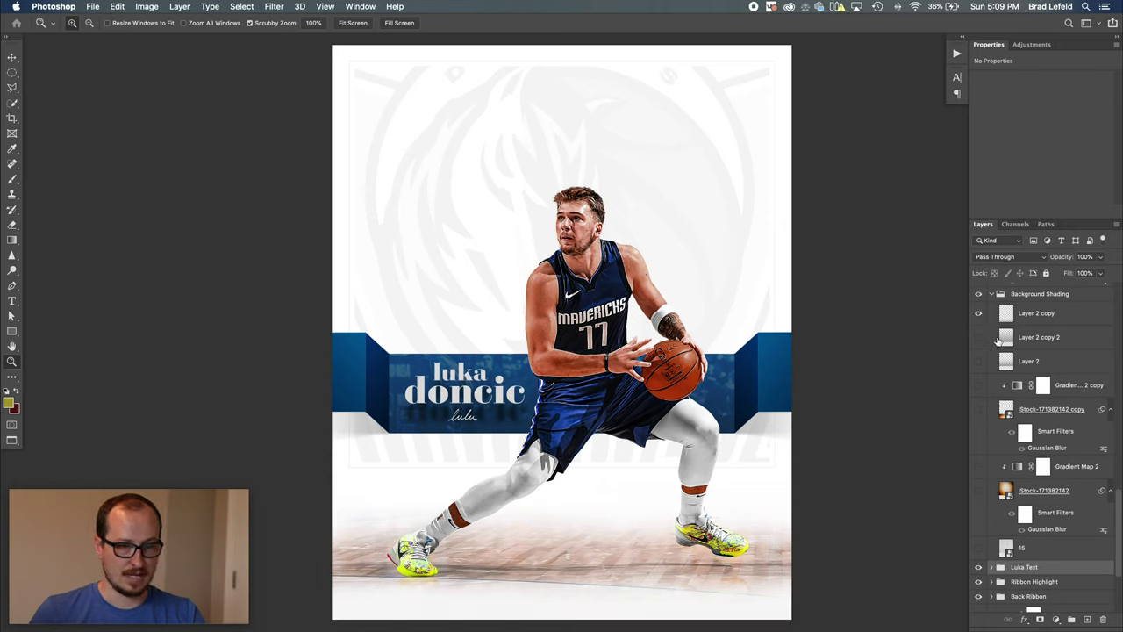
pyautogui.click(980, 338)
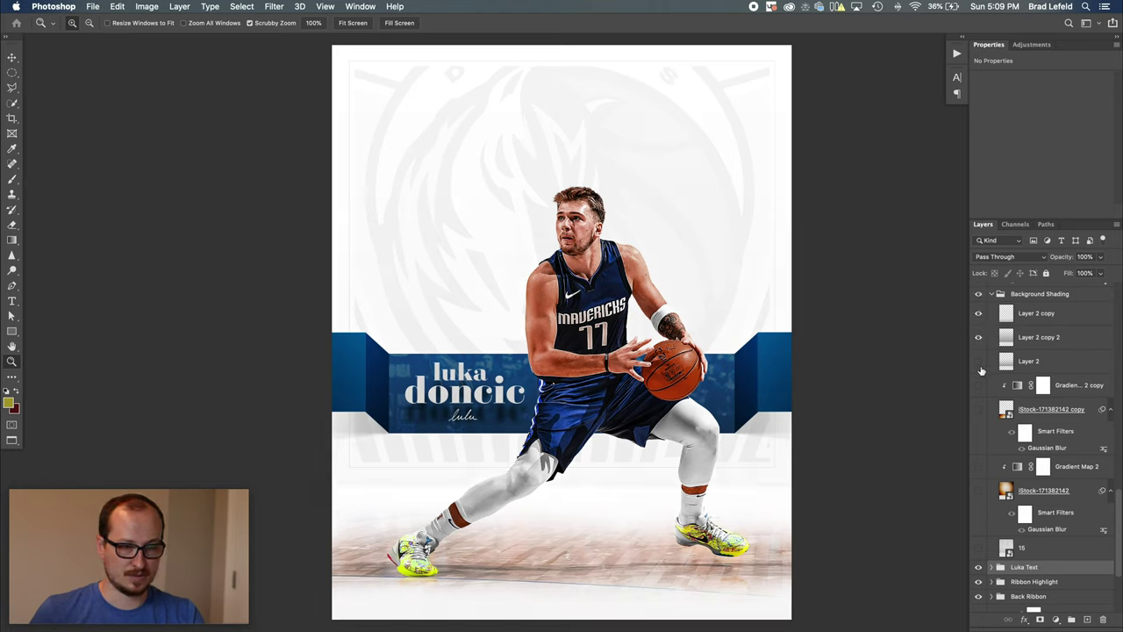
pyautogui.click(981, 363)
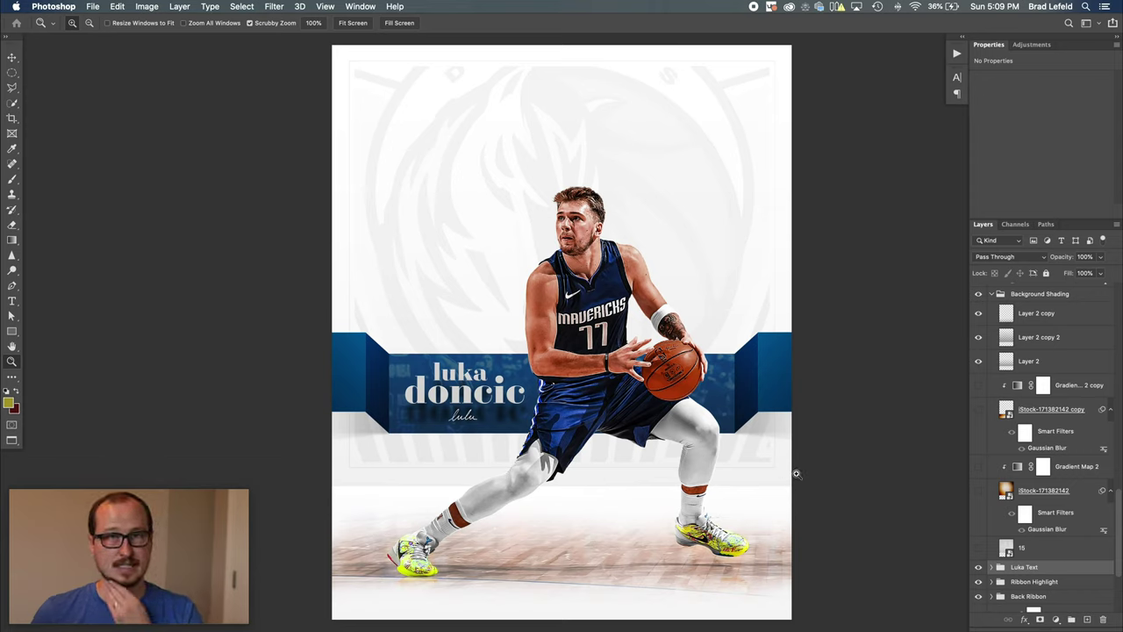
pyautogui.click(1043, 359)
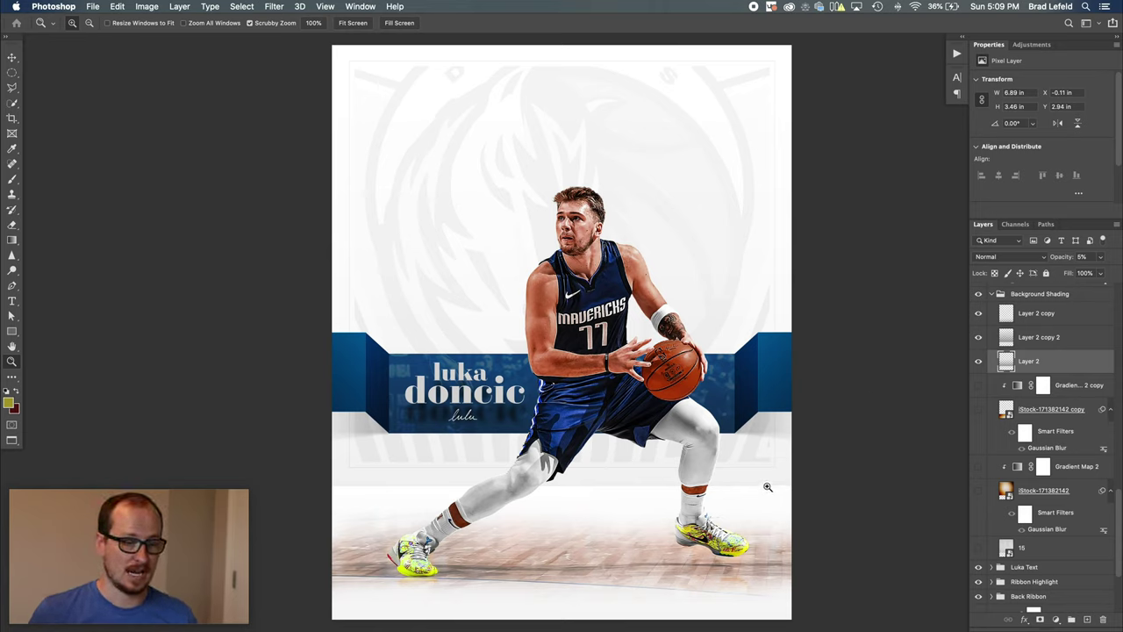
# Show the iStock-171382142 copy and iStock-171382142 texture layers and look at the source texture inside the latter's smart object
pyautogui.click(979, 410)
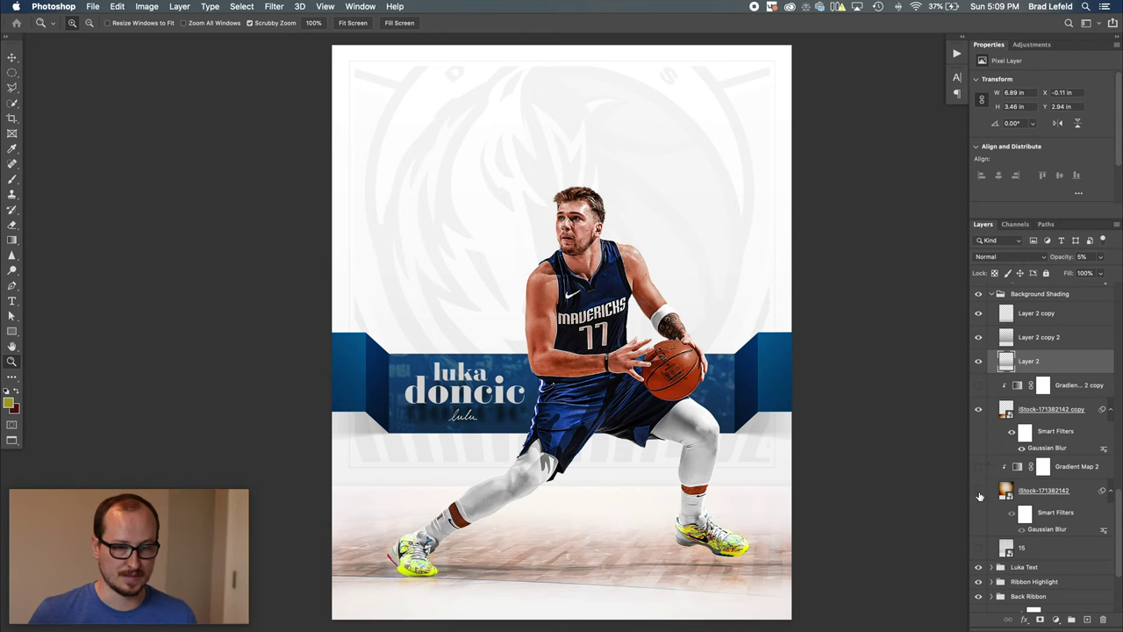
pyautogui.click(980, 492)
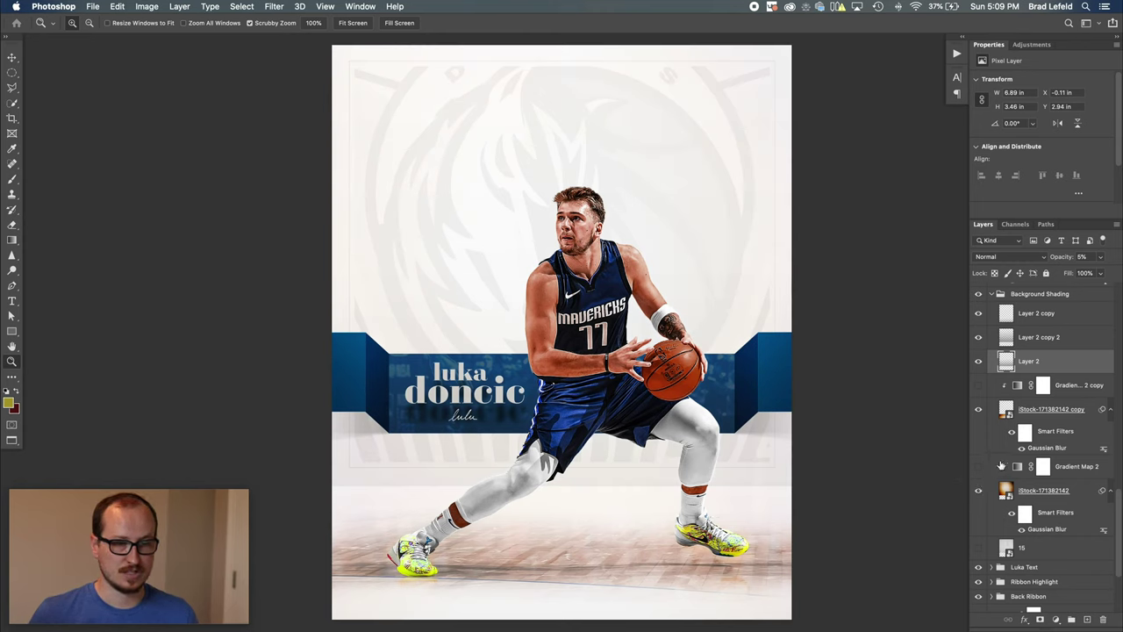
pyautogui.click(1009, 489)
pyautogui.doubleClick(1005, 490)
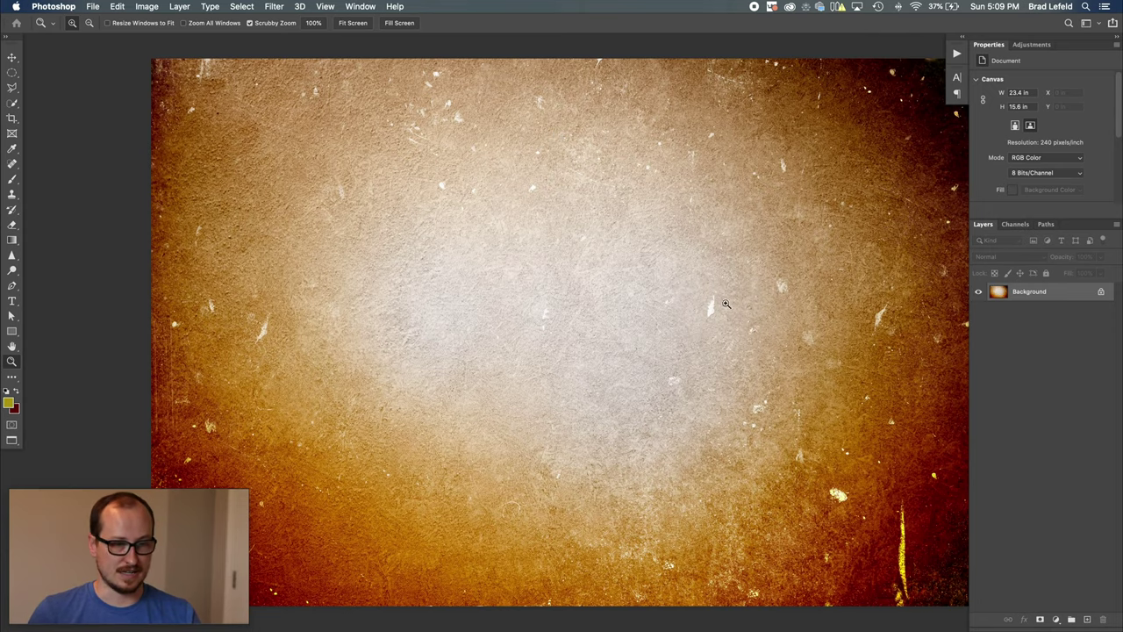
pyautogui.press('super+w')
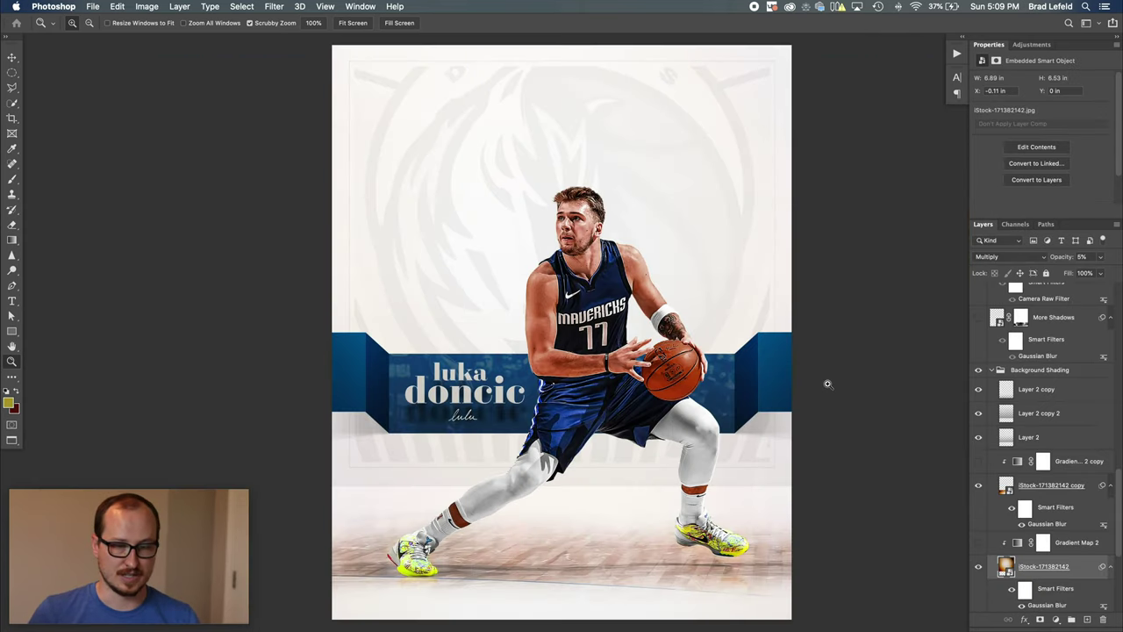
# Show the gradient maps clipped to the two iStock textures and the texture layer 15 beneath them
pyautogui.click(1012, 463)
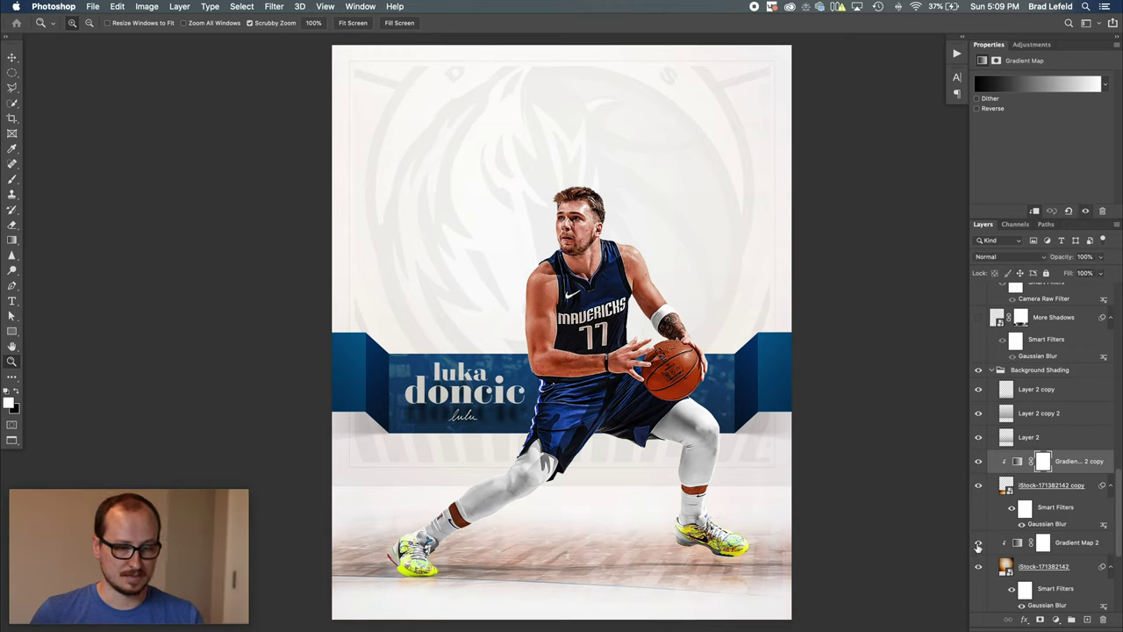
pyautogui.click(980, 544)
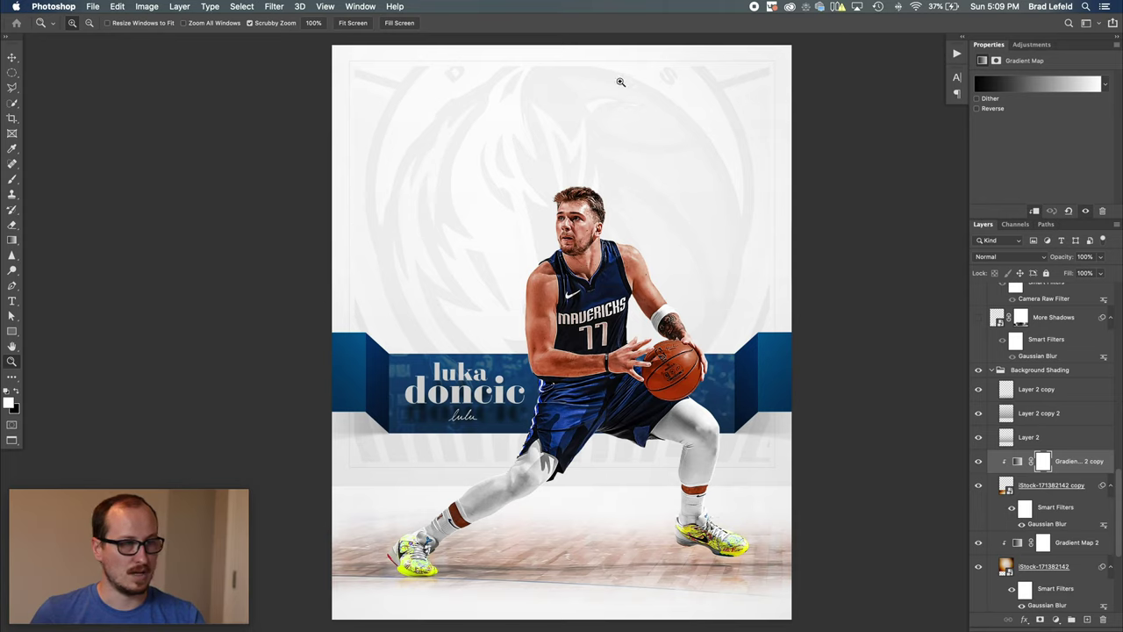
pyautogui.scroll(-5, 1008, 461)
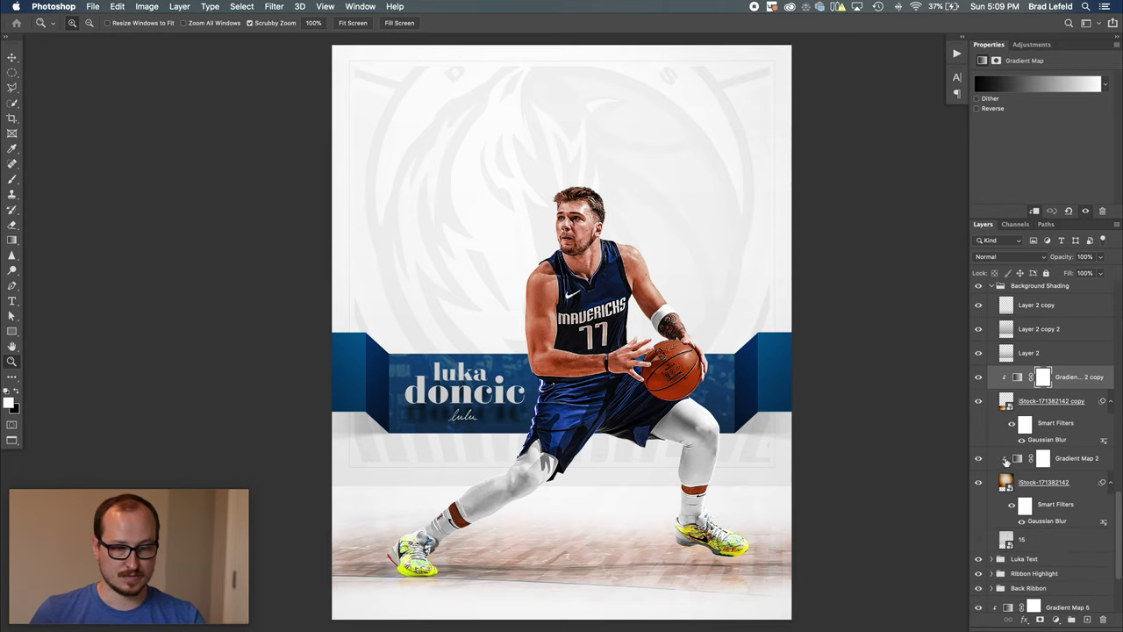
pyautogui.click(1005, 516)
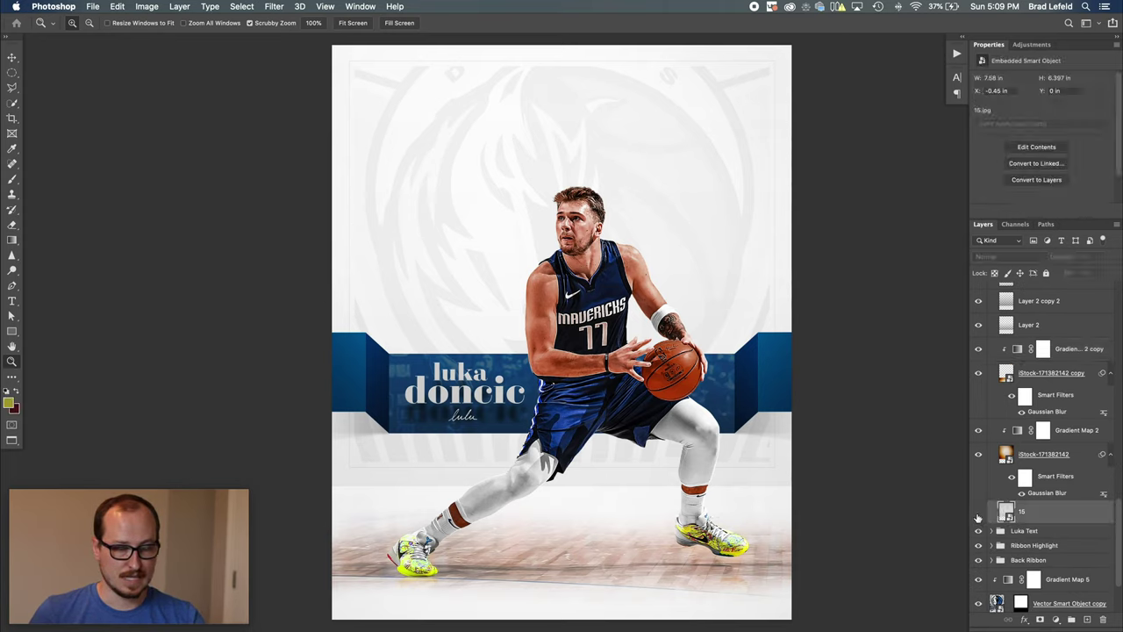
pyautogui.click(979, 516)
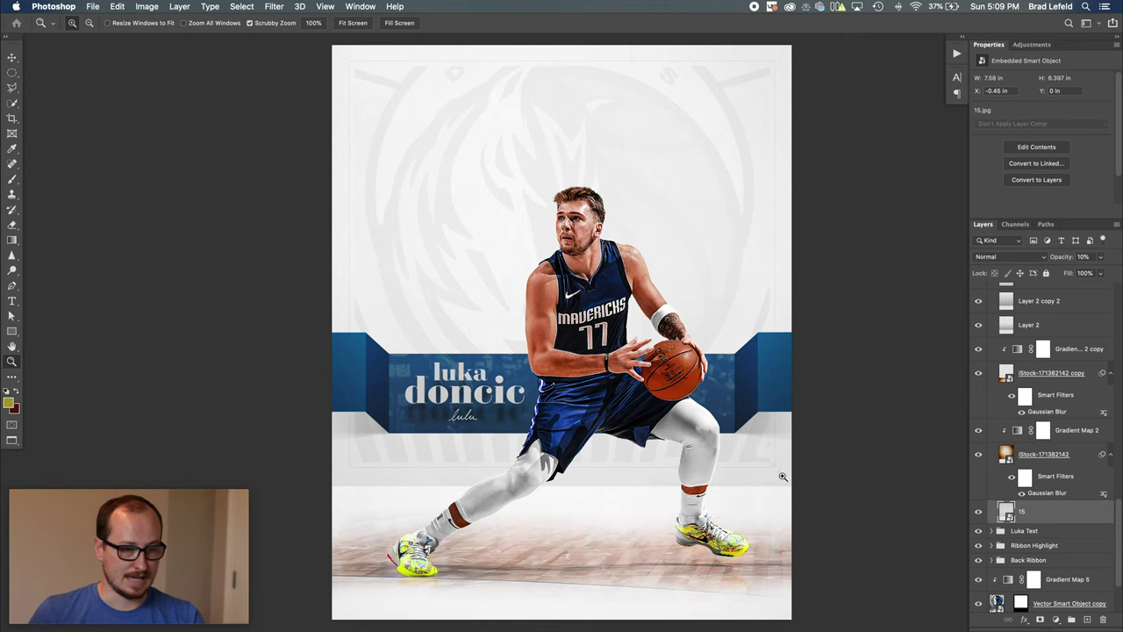
# Examine the texture of layer 15 up close on the poster and inside its smart object, and collapse the Background Shading group
pyautogui.moveTo(718, 331); pyautogui.dragTo(778, 323)
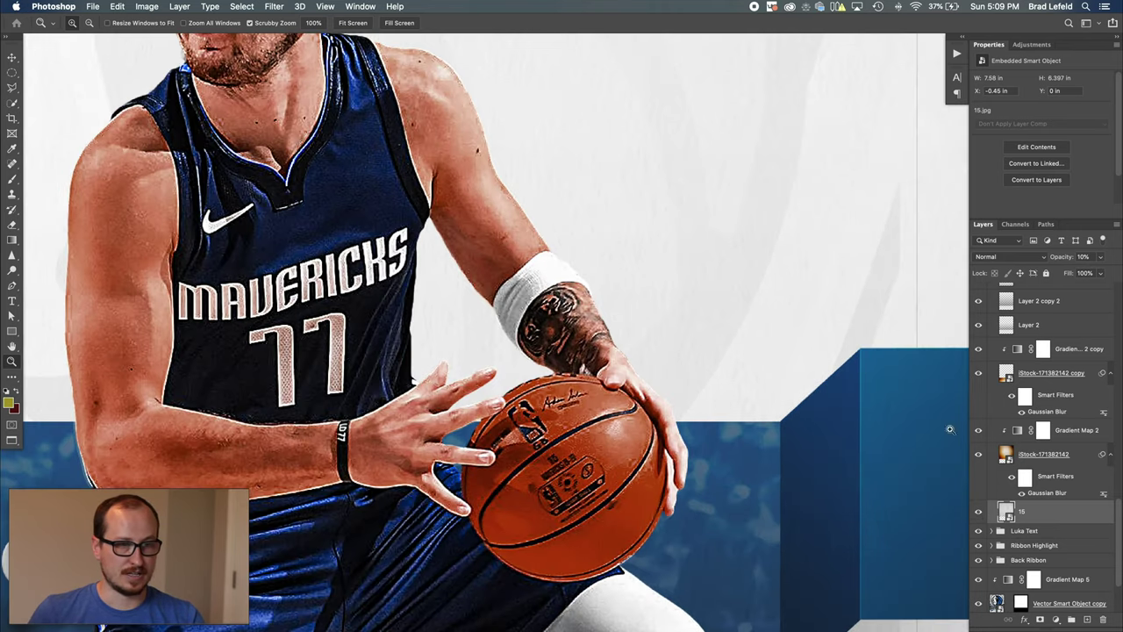
pyautogui.doubleClick(1005, 512)
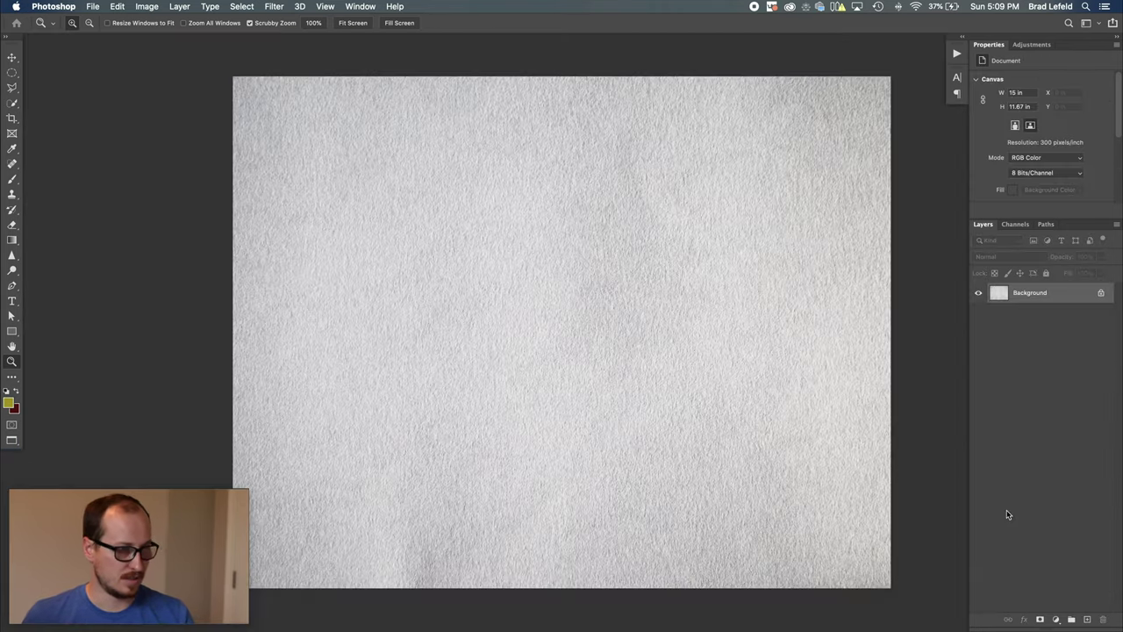
pyautogui.moveTo(550, 333); pyautogui.dragTo(600, 332)
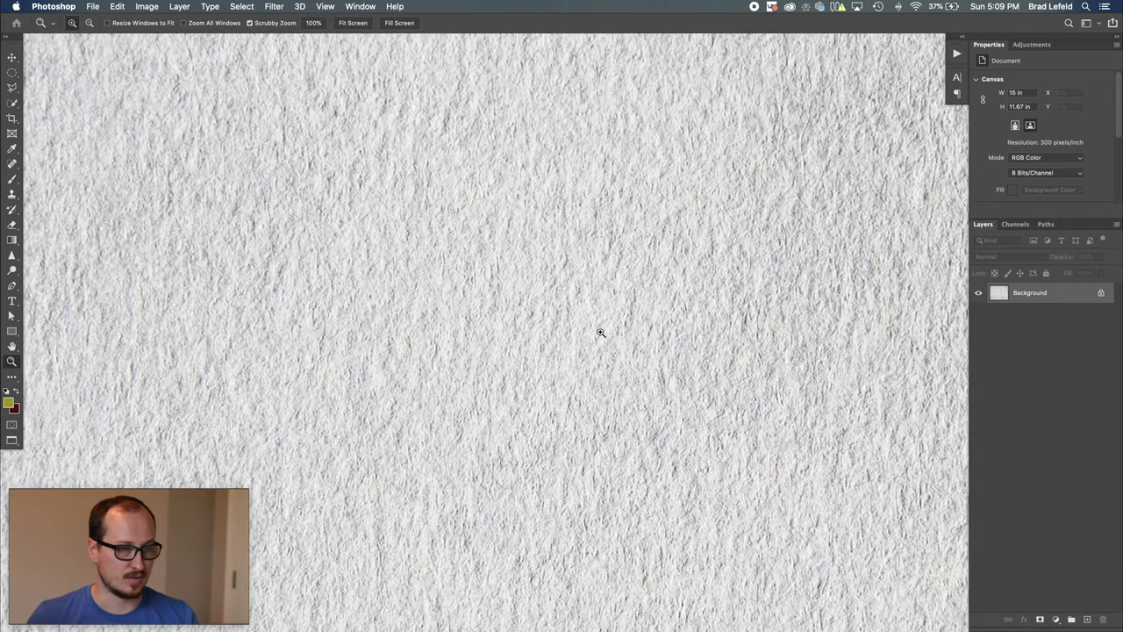
pyautogui.press('super+w')
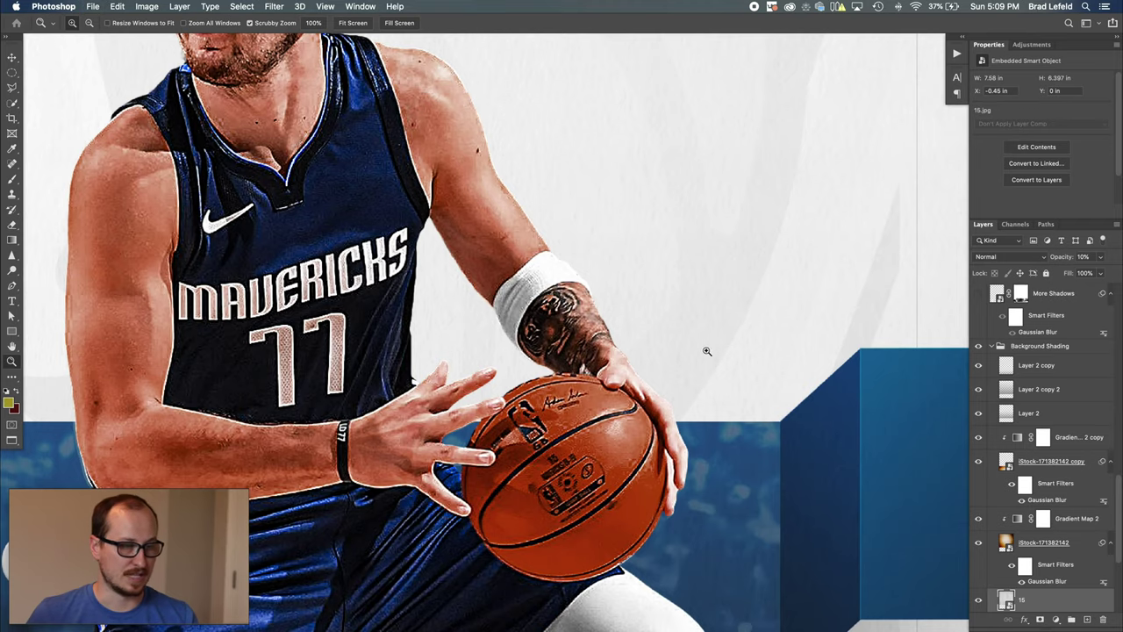
pyautogui.press('super+0')
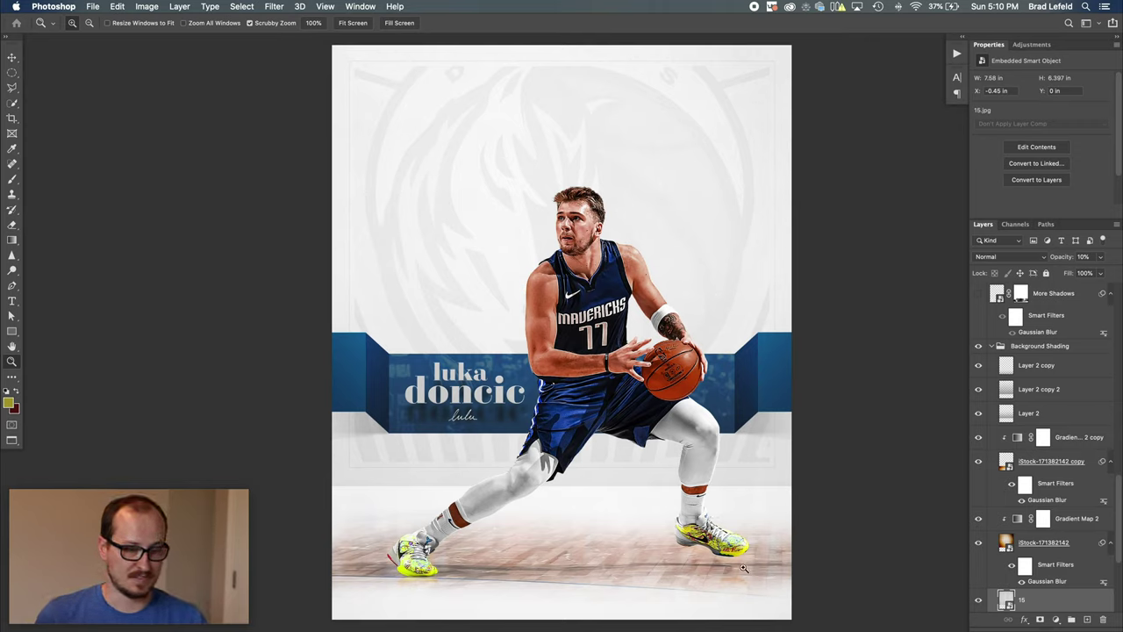
pyautogui.click(993, 347)
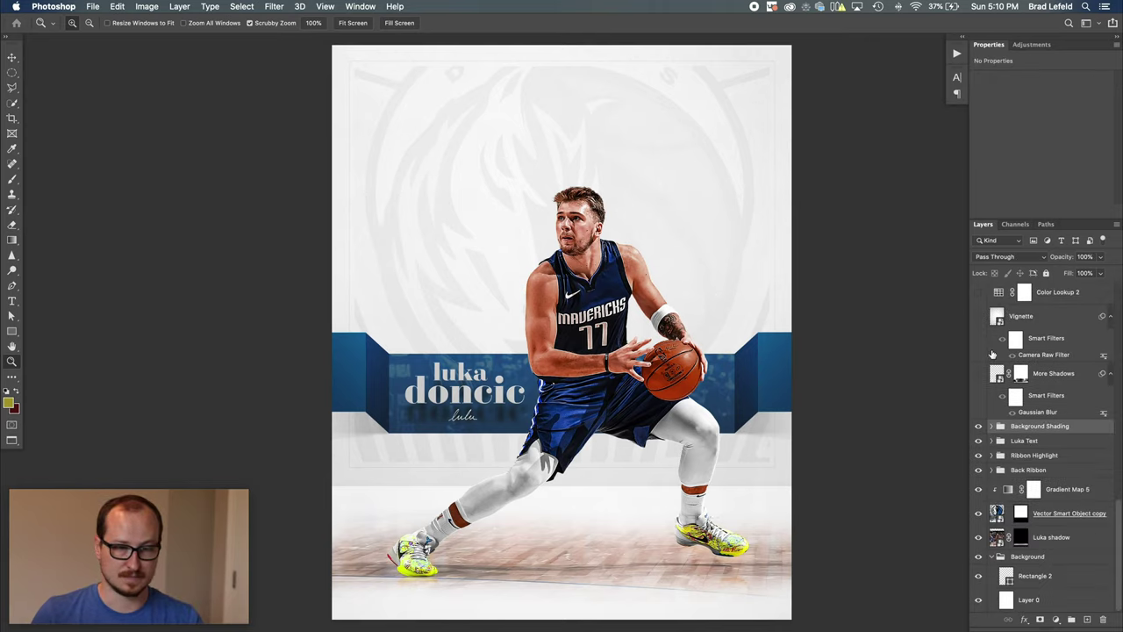
# Show the More Shadows layer, comparing the poster with it off and on, and look at its smart object's contents
pyautogui.scroll(5, 1000, 386)
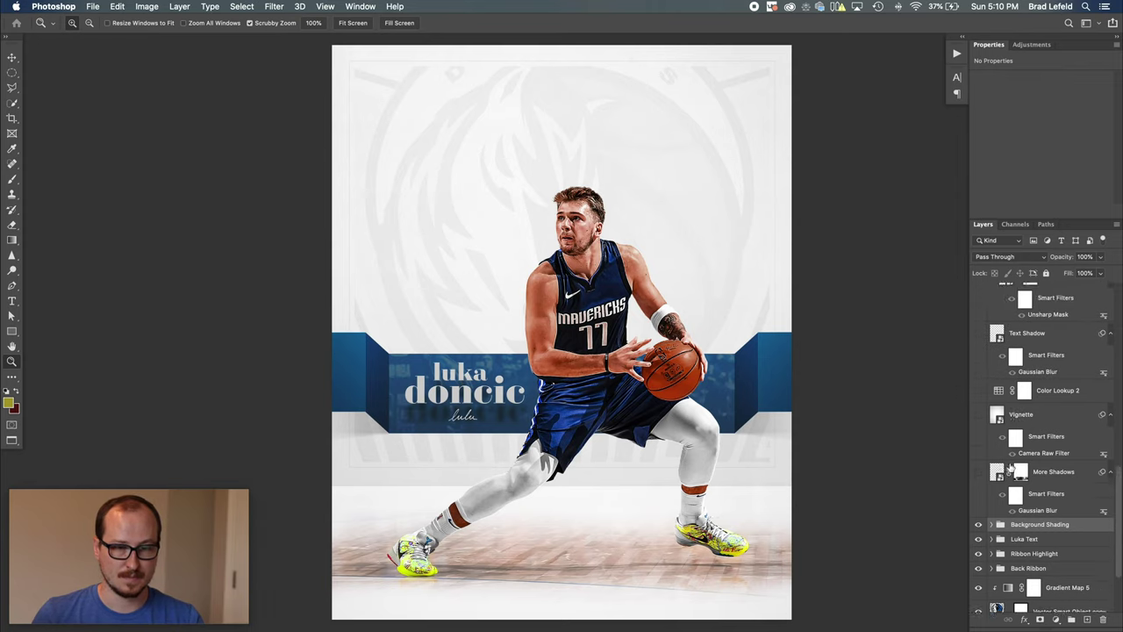
pyautogui.click(1010, 474)
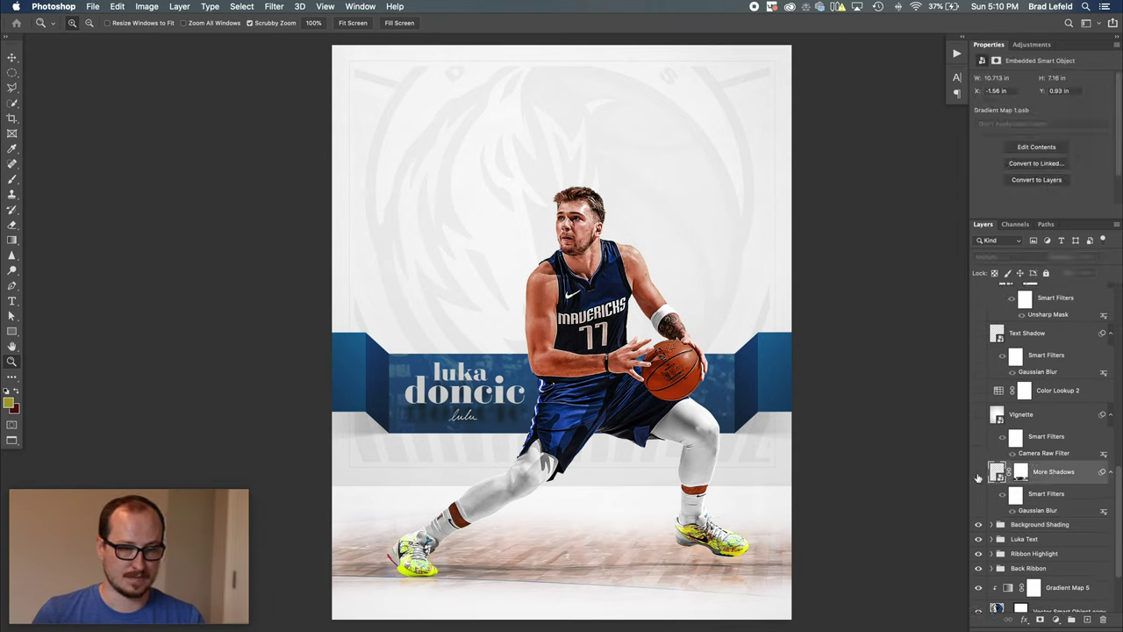
pyautogui.click(979, 475)
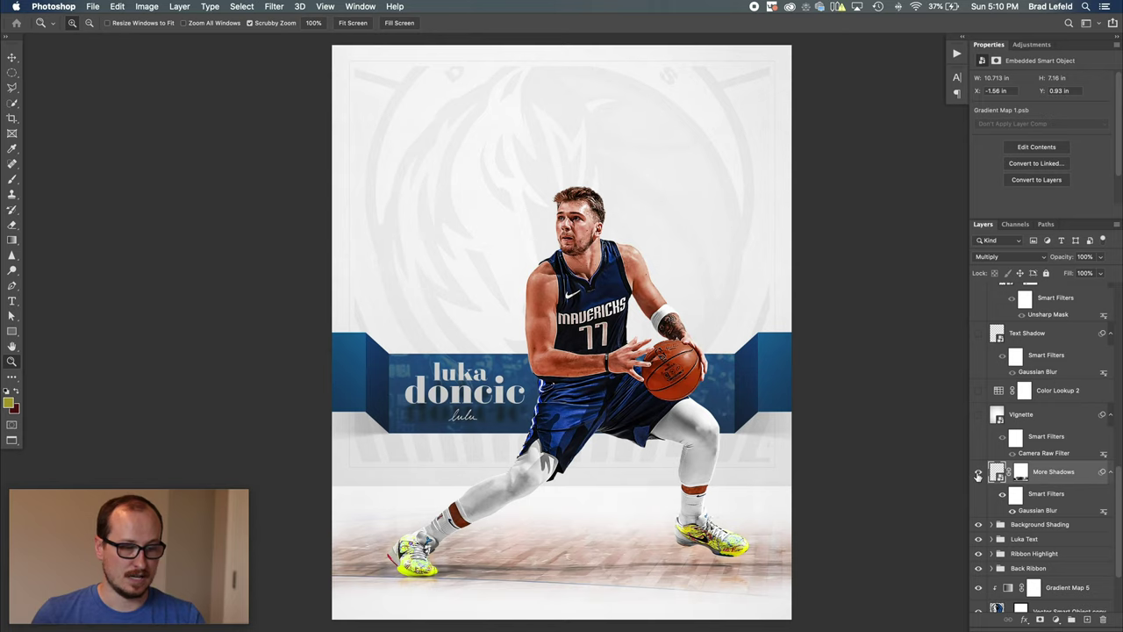
pyautogui.click(978, 475)
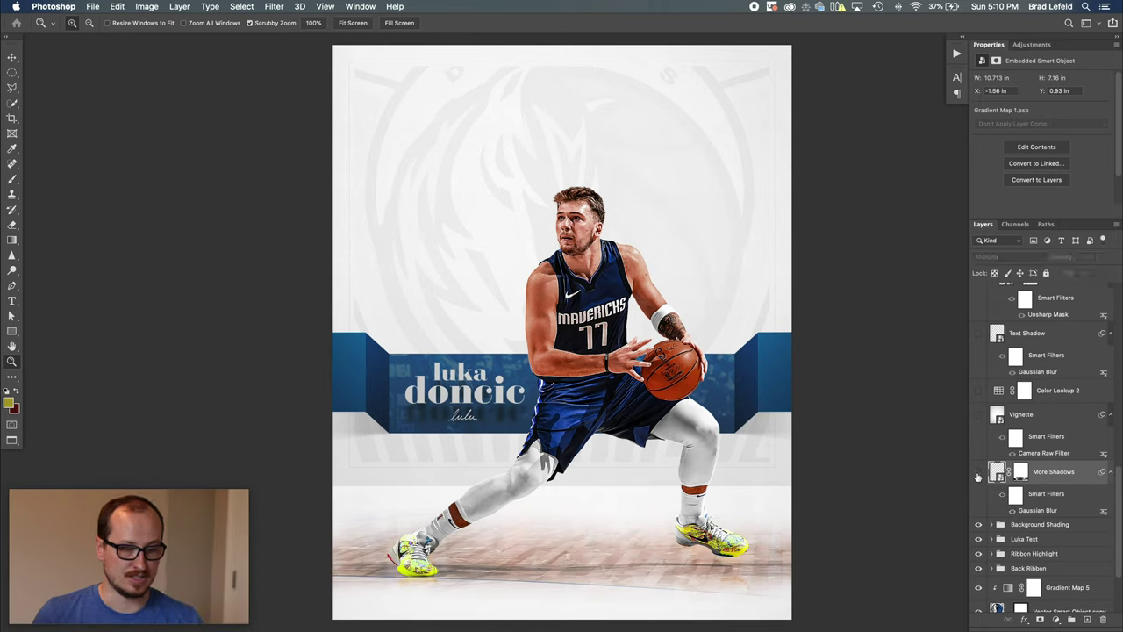
pyautogui.click(979, 475)
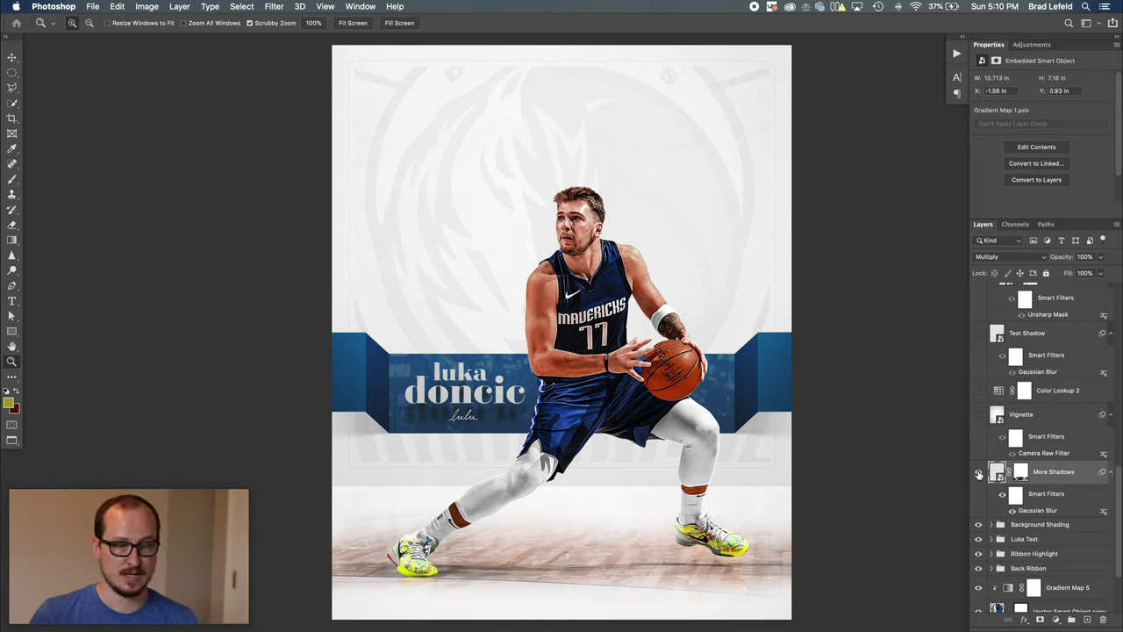
pyautogui.doubleClick(997, 474)
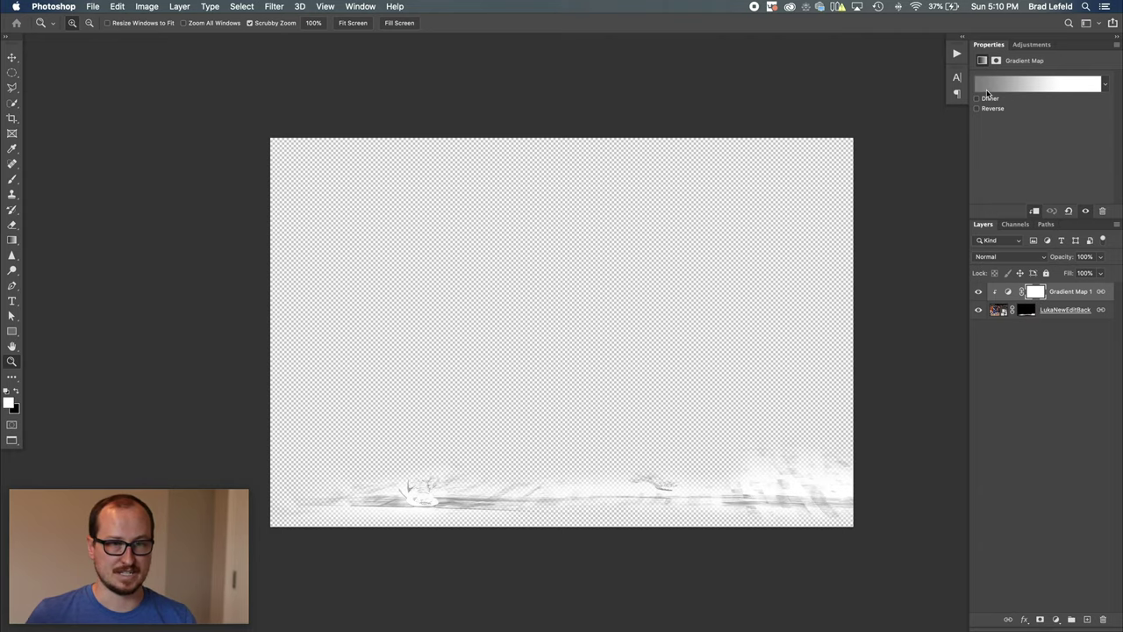
pyautogui.press('super+w')
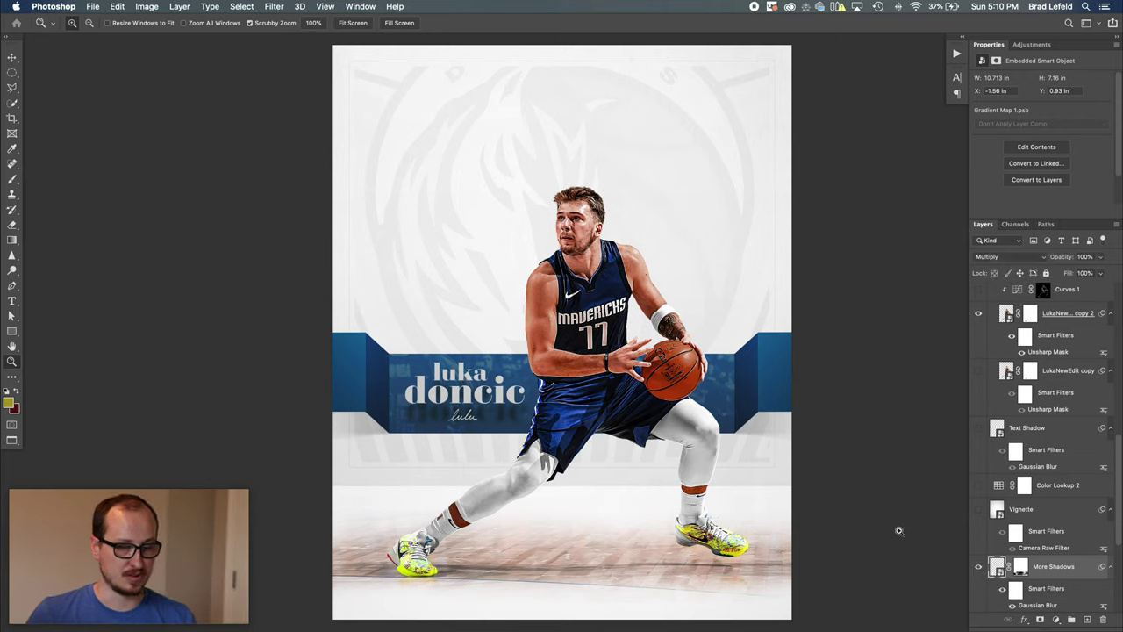
# Show the Vignette layer over the poster and keep it selected
pyautogui.click(1019, 510)
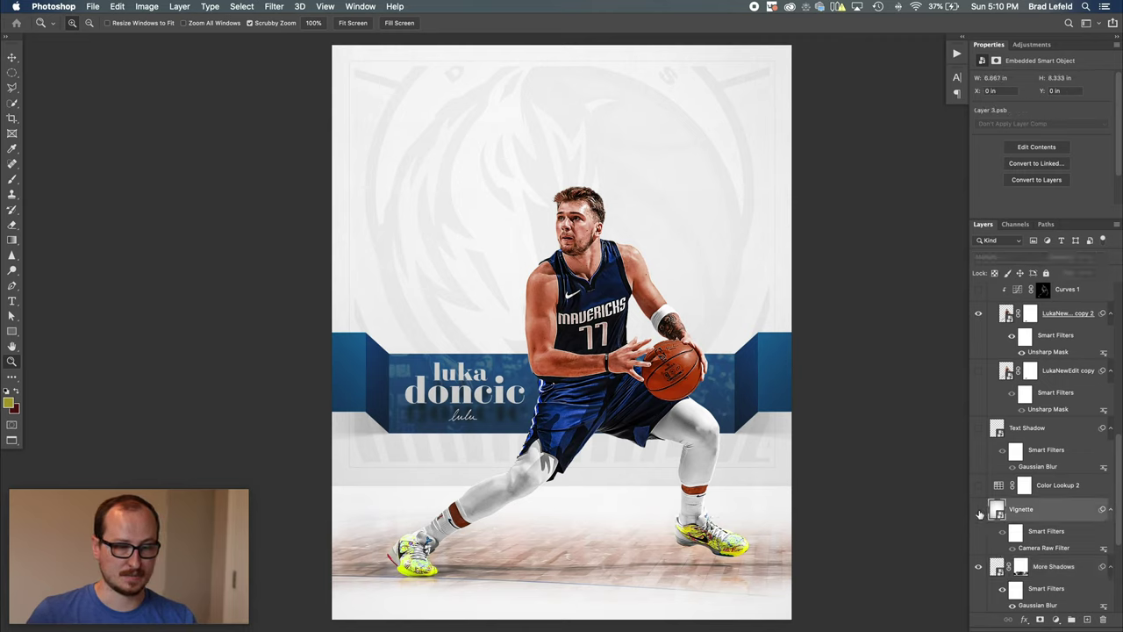
pyautogui.click(980, 512)
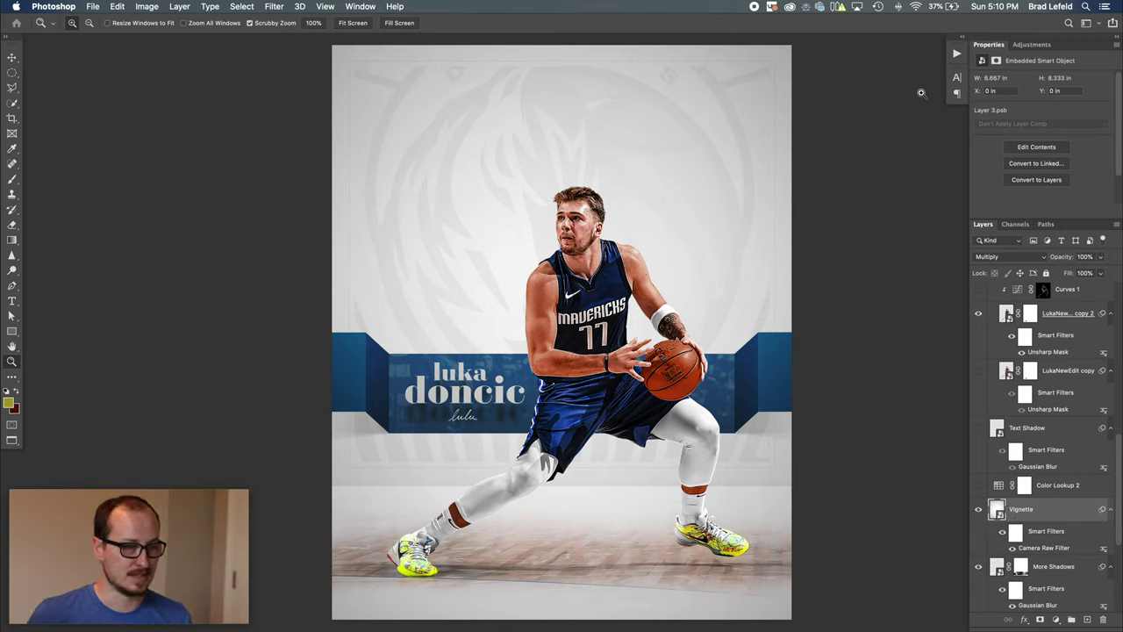
pyautogui.click(998, 487)
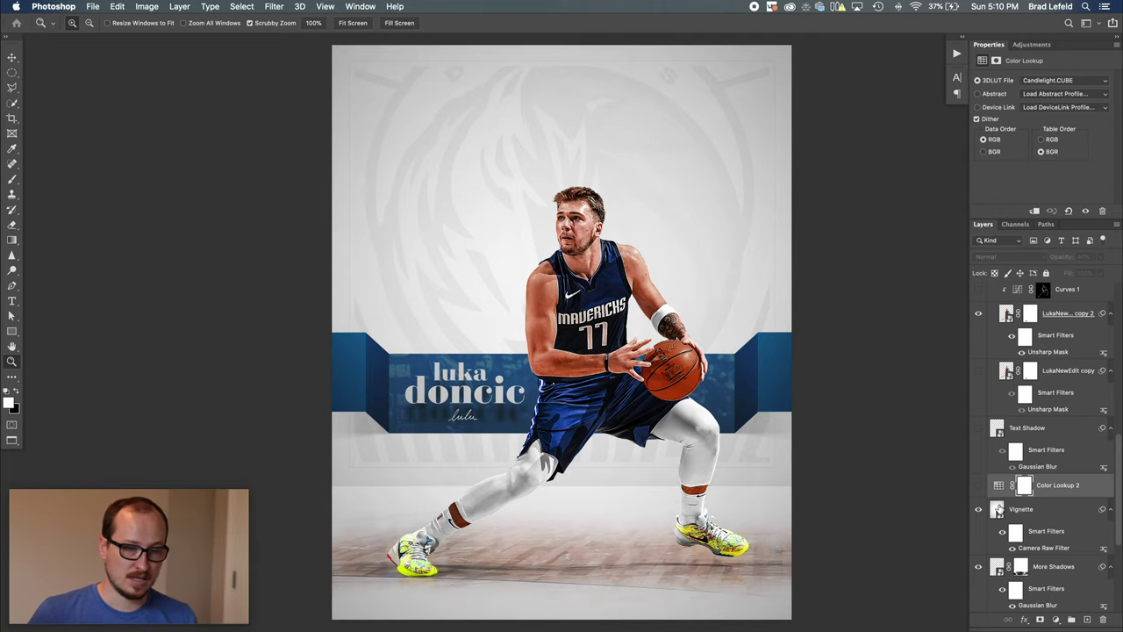
pyautogui.click(999, 512)
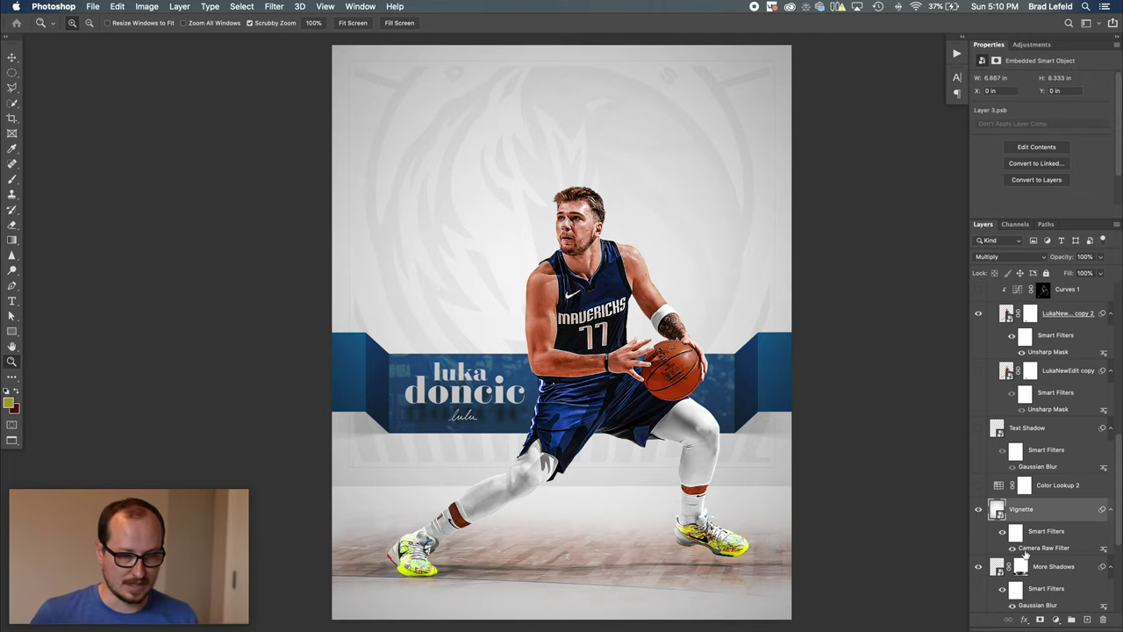
# Look at the Lens Corrections vignetting settings in the Vignette layer's Camera Raw filter, and close the filter without changes
pyautogui.doubleClick(1024, 549)
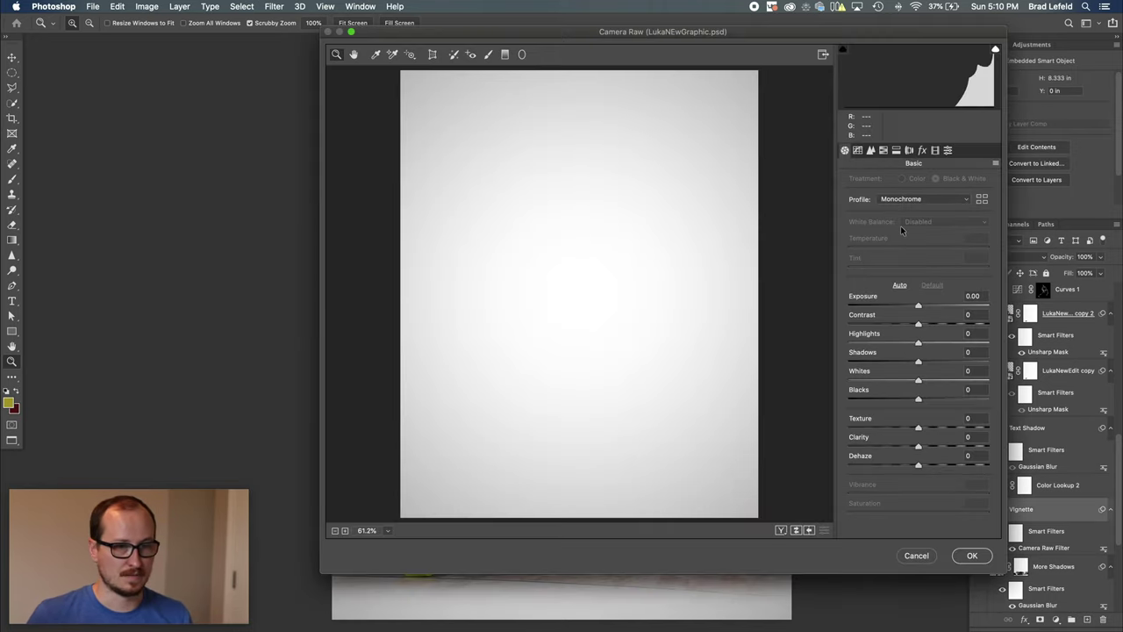
pyautogui.click(910, 151)
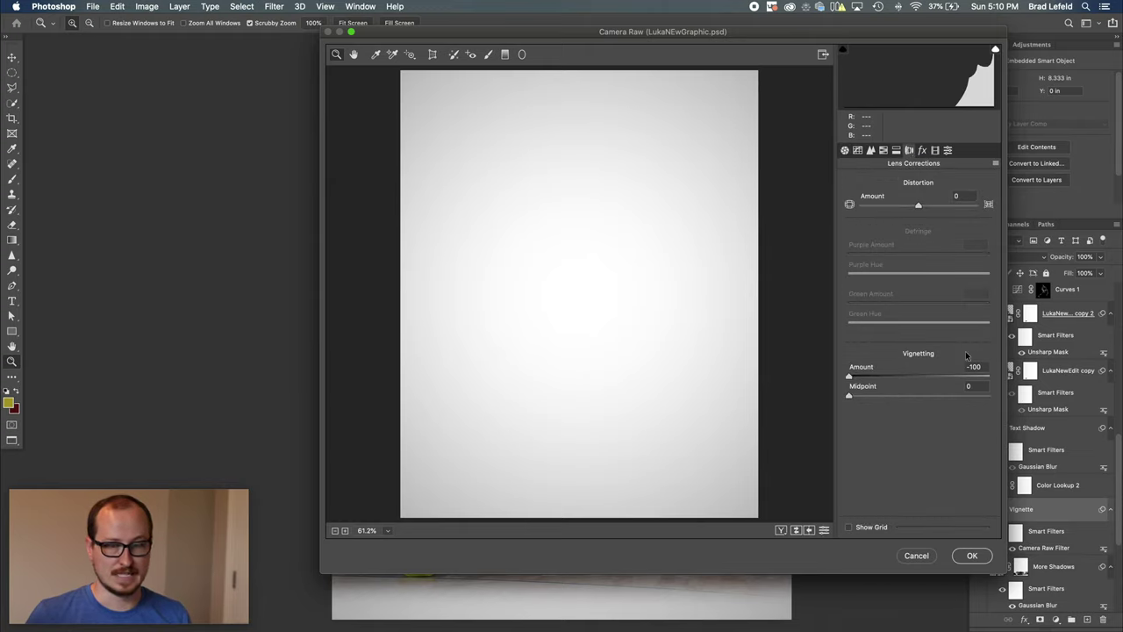
pyautogui.press('Escape')
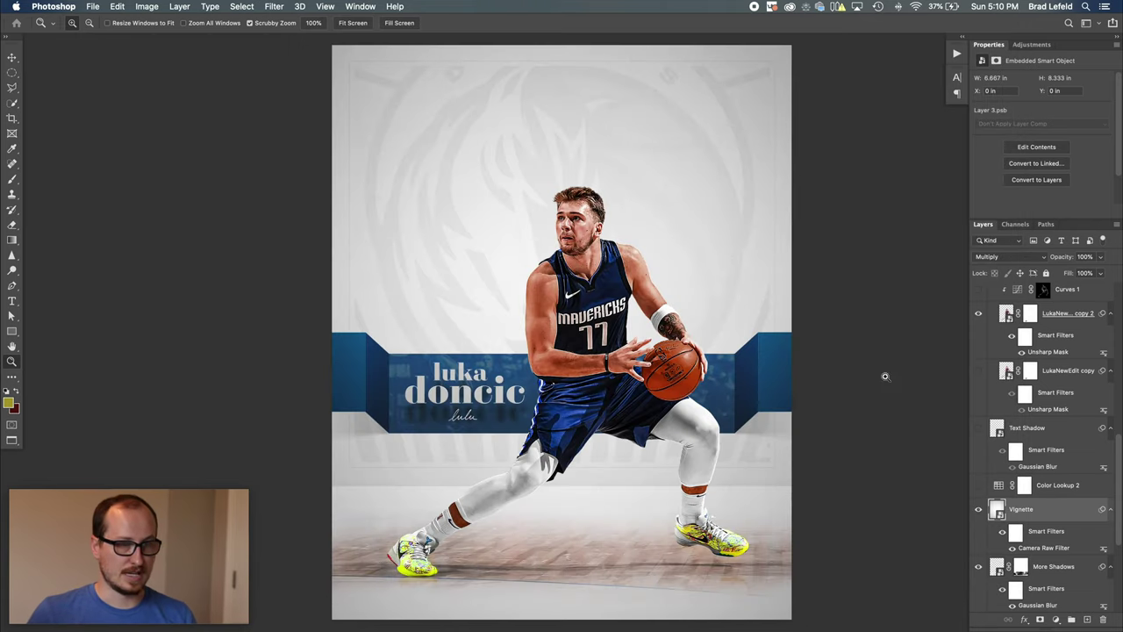
# Show the Color Lookup 2 adjustment with the Candlelight.CUBE LUT, comparing the poster with it off and on
pyautogui.click(1040, 487)
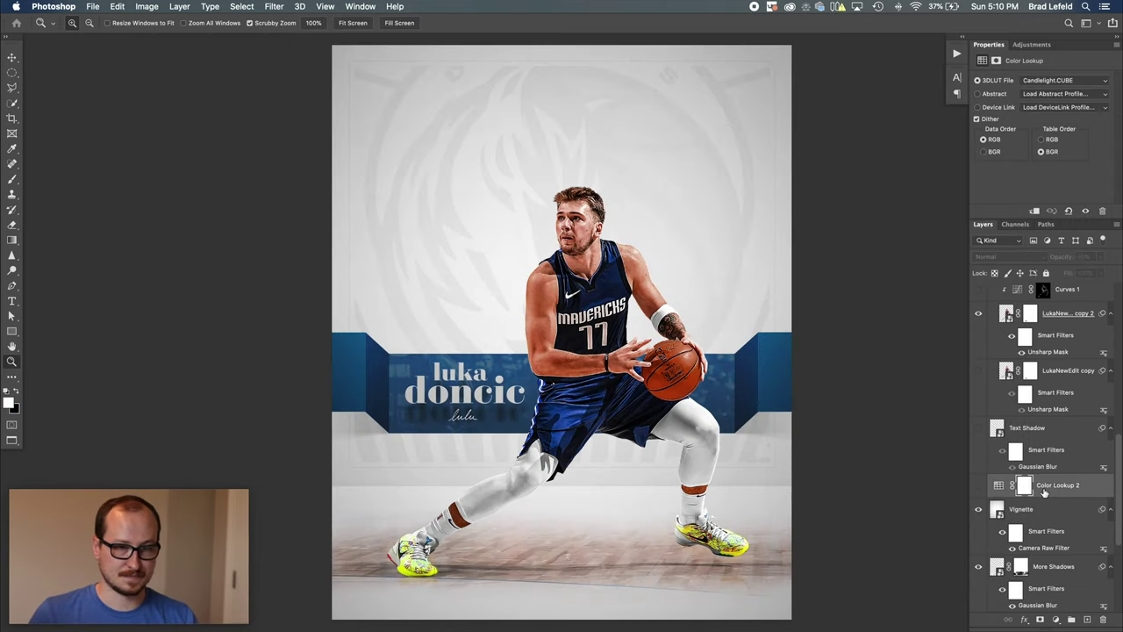
pyautogui.click(979, 487)
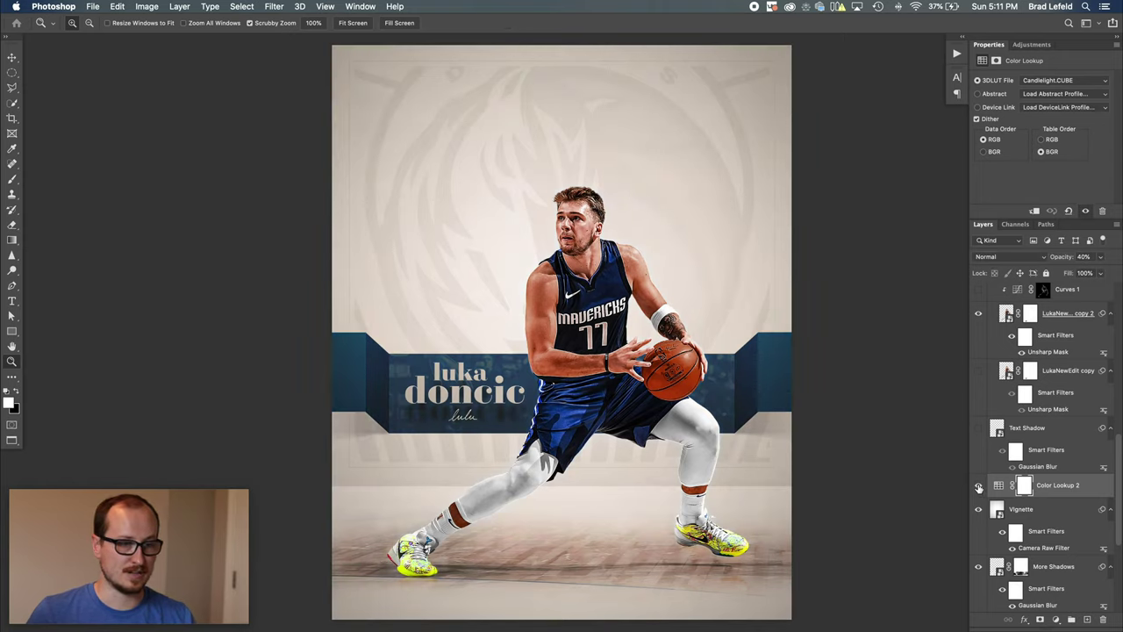
pyautogui.click(979, 488)
pyautogui.click(979, 487)
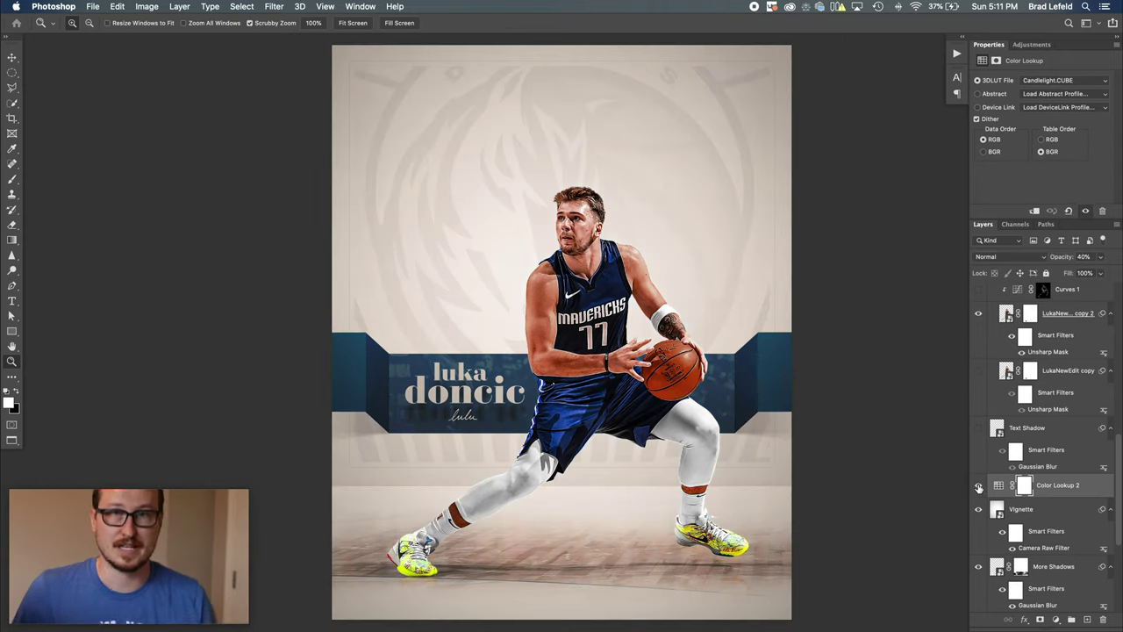
pyautogui.click(980, 487)
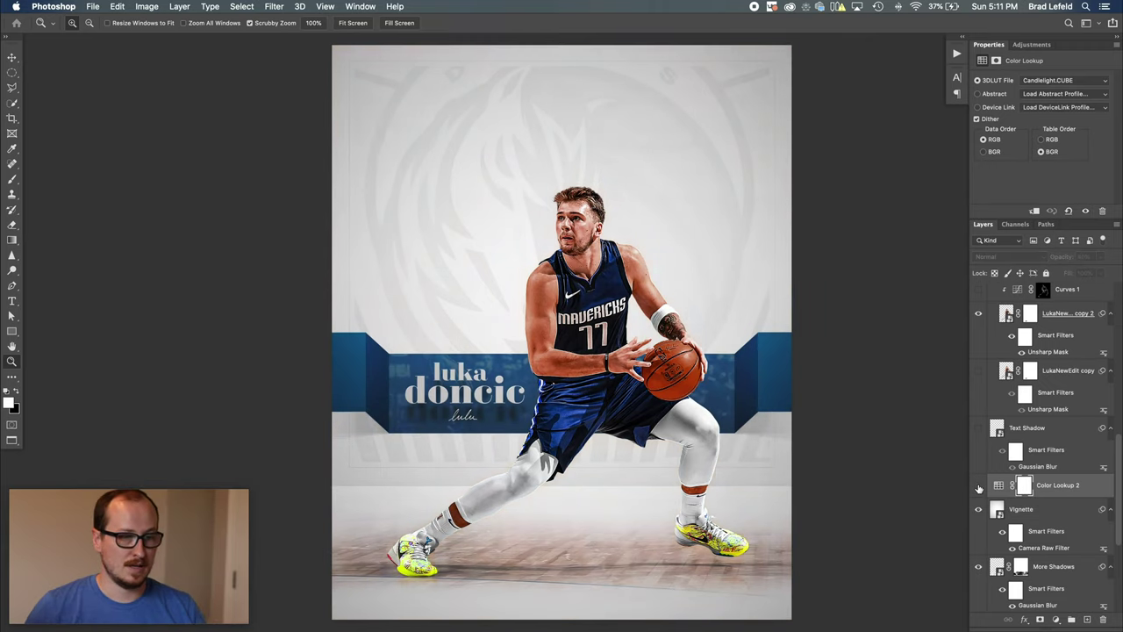
pyautogui.click(979, 487)
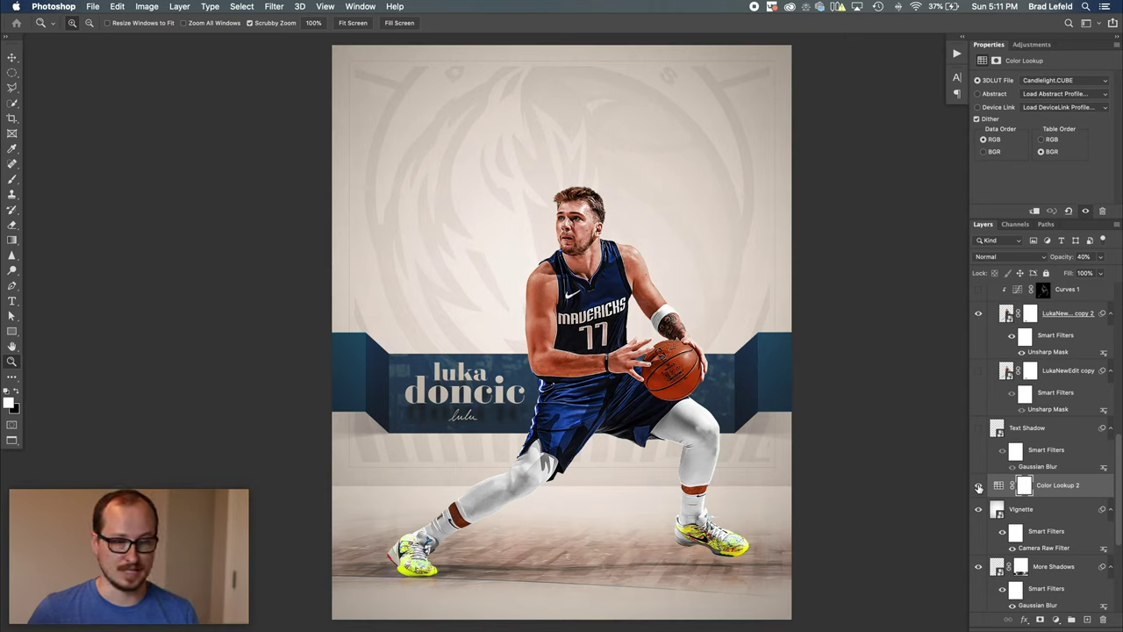
# Show the Text Shadow layer and compare it off and on up close around the player's front leg
pyautogui.click(1023, 436)
pyautogui.click(979, 431)
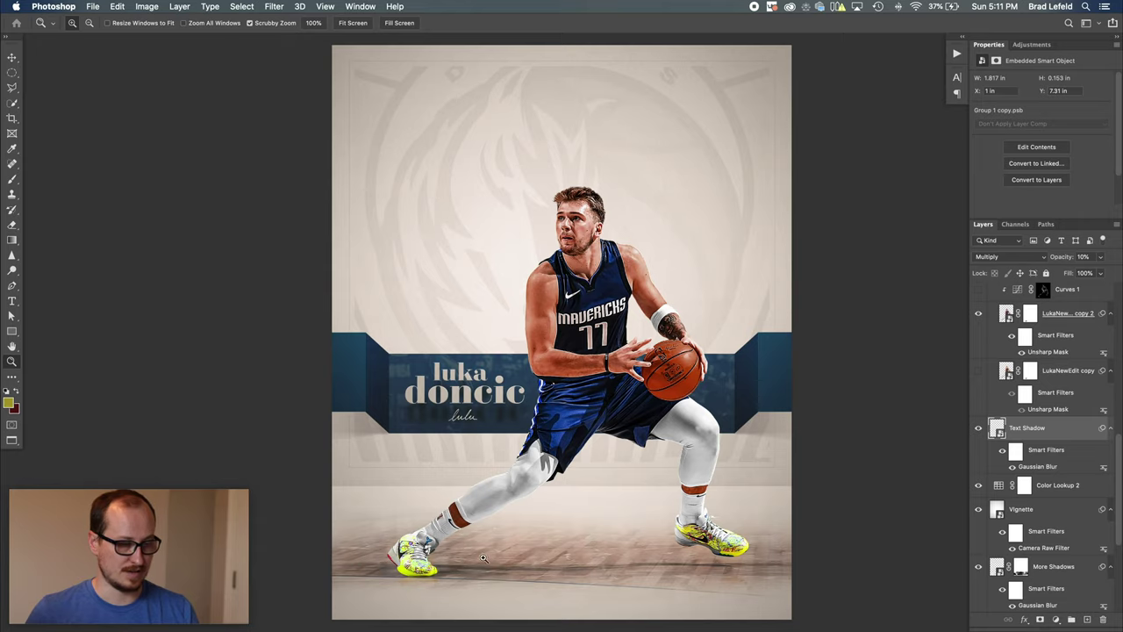
pyautogui.moveTo(451, 554); pyautogui.dragTo(479, 554)
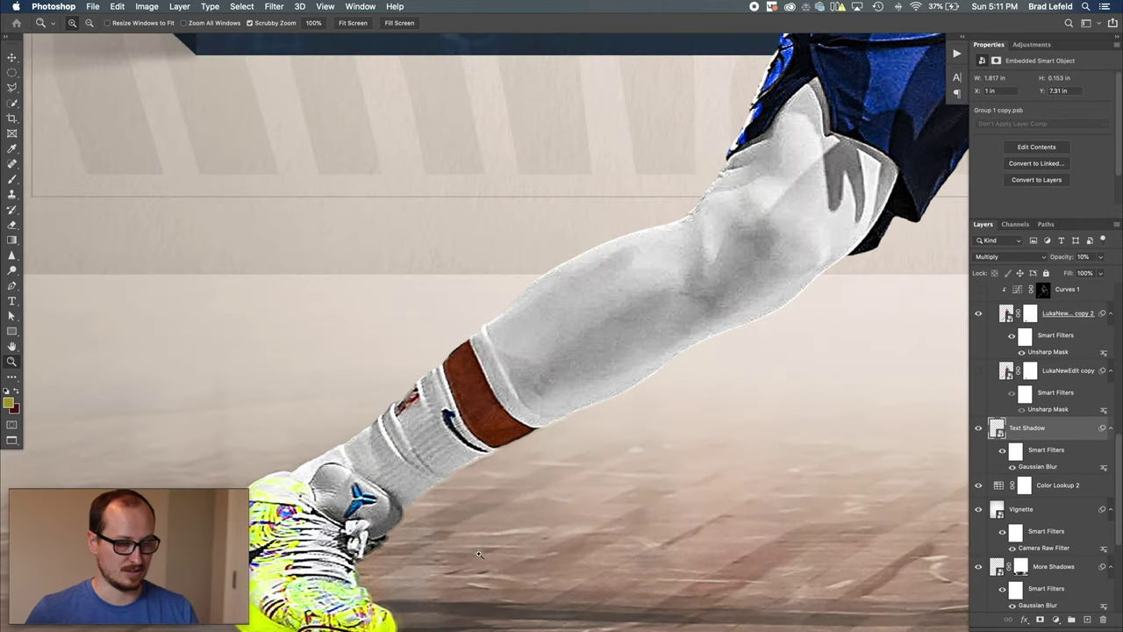
pyautogui.click(979, 430)
pyautogui.click(979, 429)
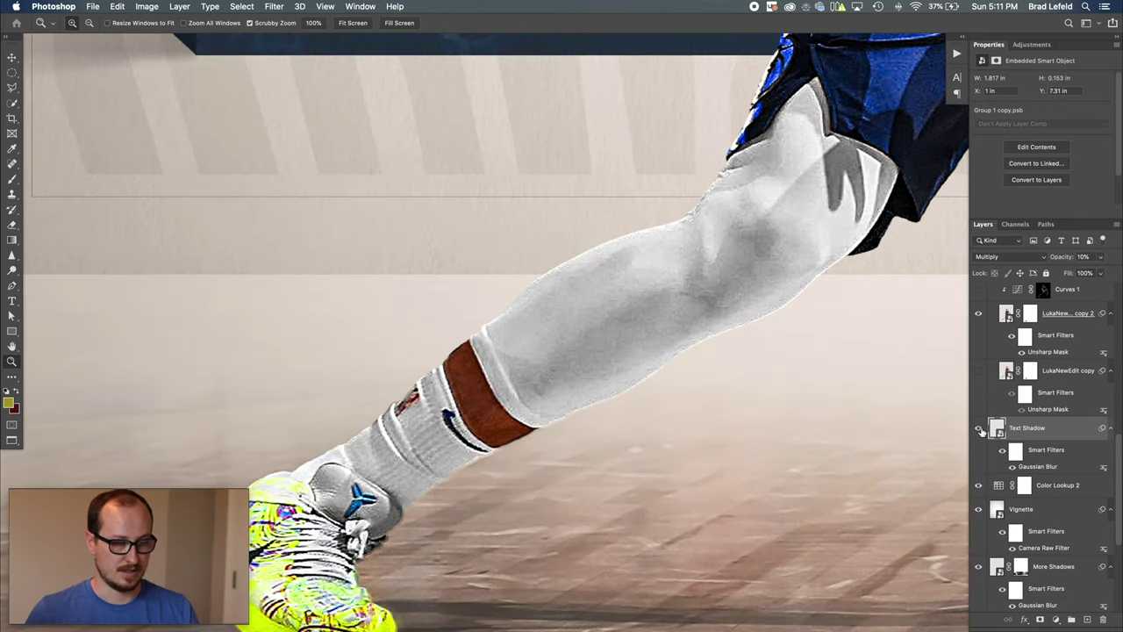
pyautogui.press('super+0')
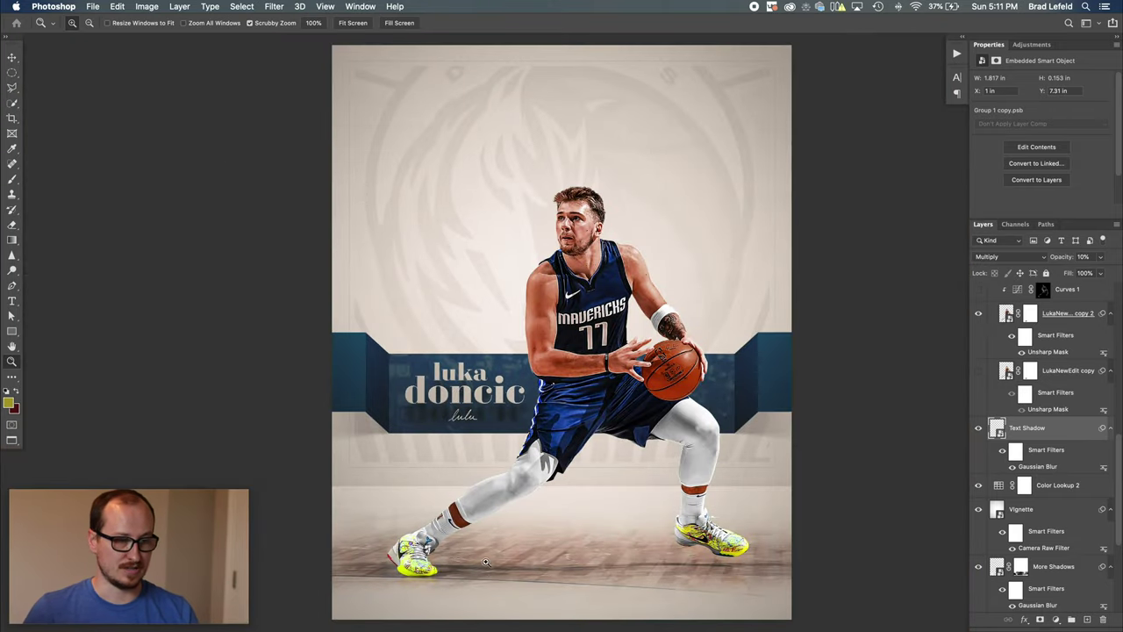
# Review the Curves 1 and Curves 2 adjustments clipped to the player cutout, show both, and collapse the Luka group
pyautogui.scroll(1, 1017, 436)
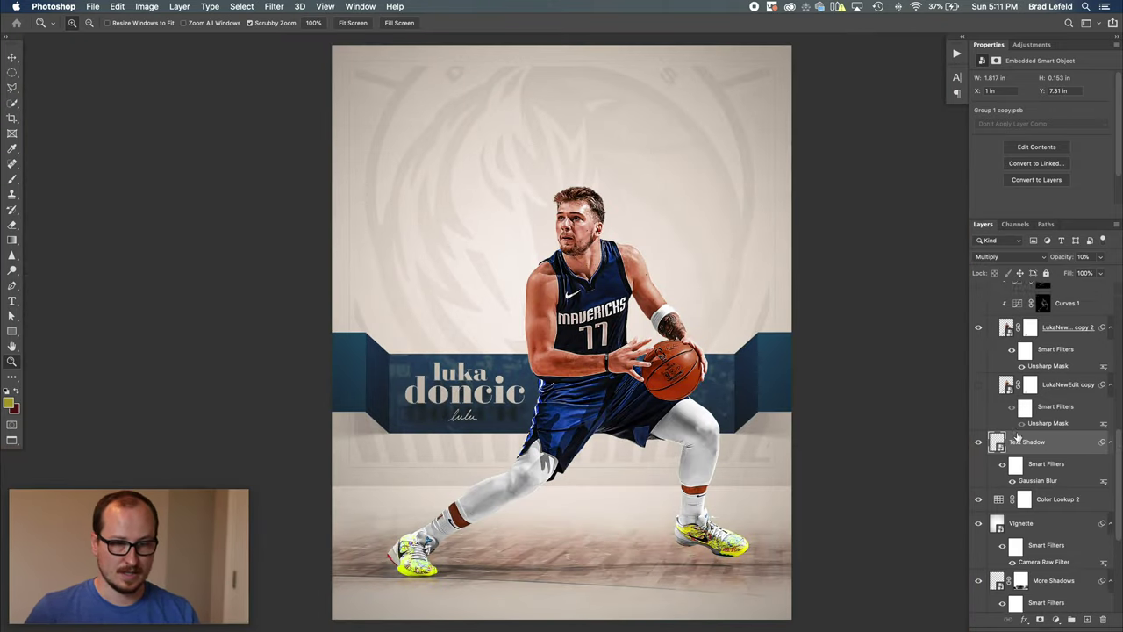
pyautogui.scroll(6, 1018, 430)
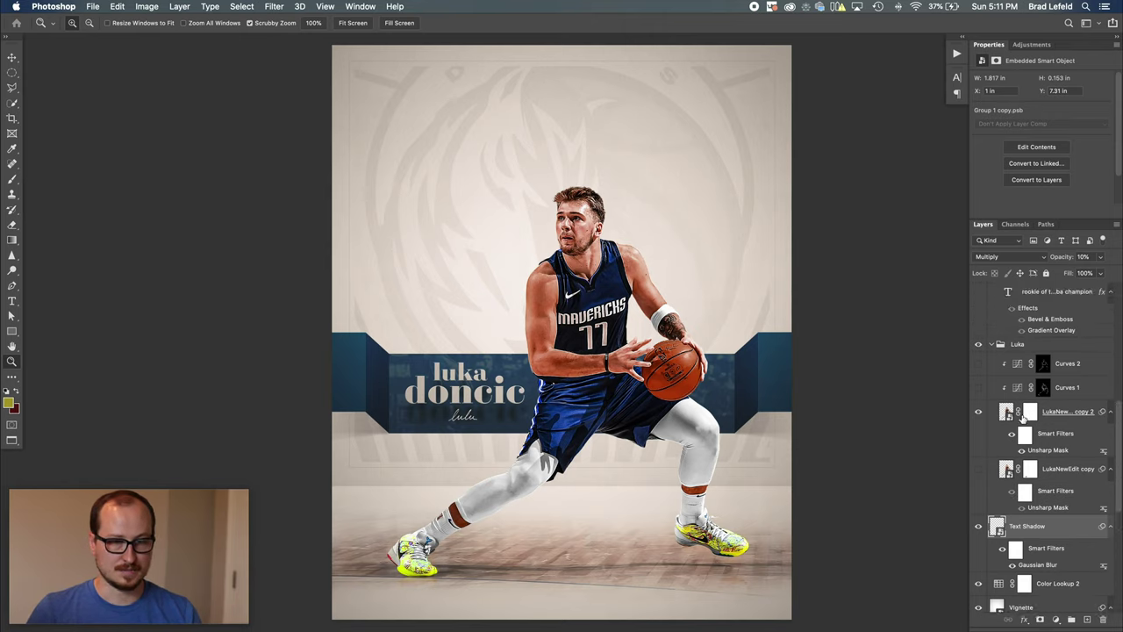
pyautogui.click(1019, 389)
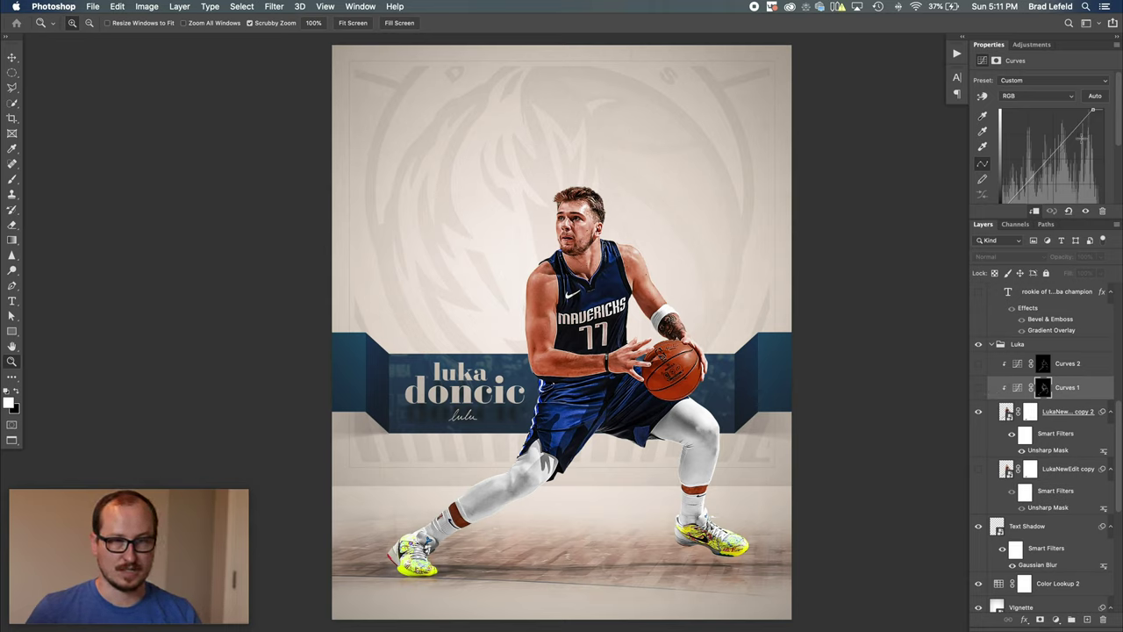
pyautogui.click(1081, 370)
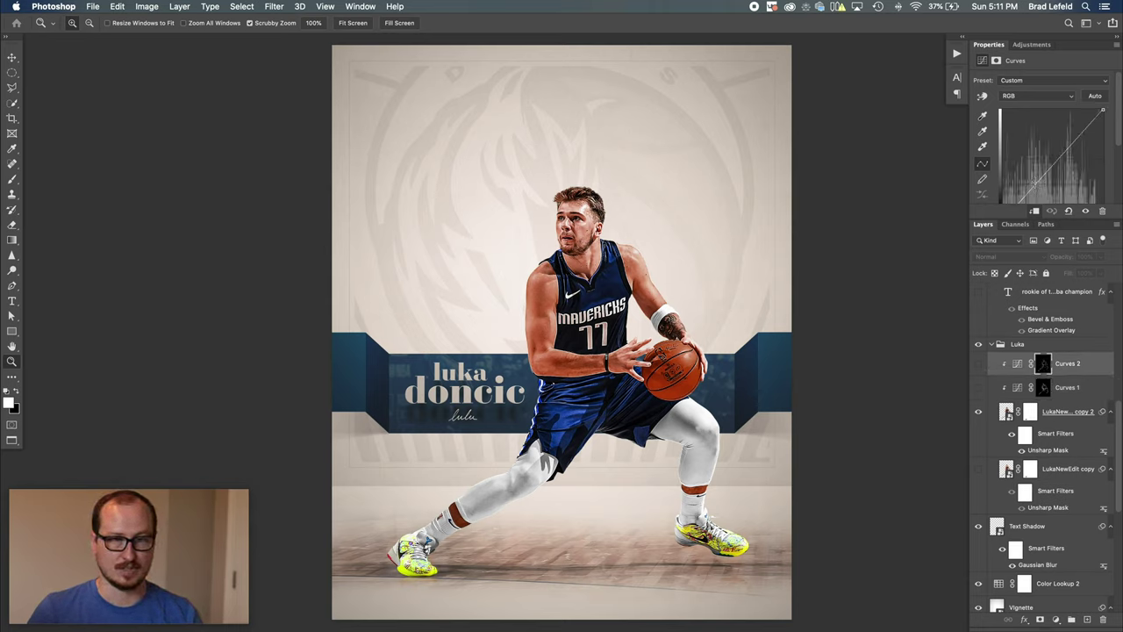
pyautogui.scroll(-2, 1027, 176)
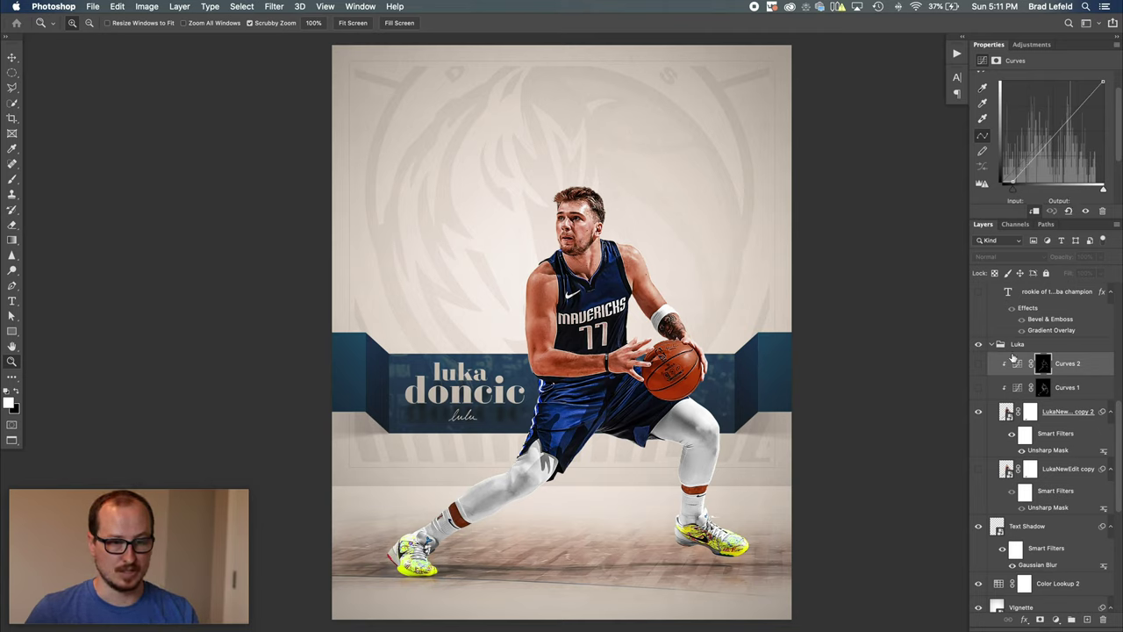
pyautogui.click(980, 364)
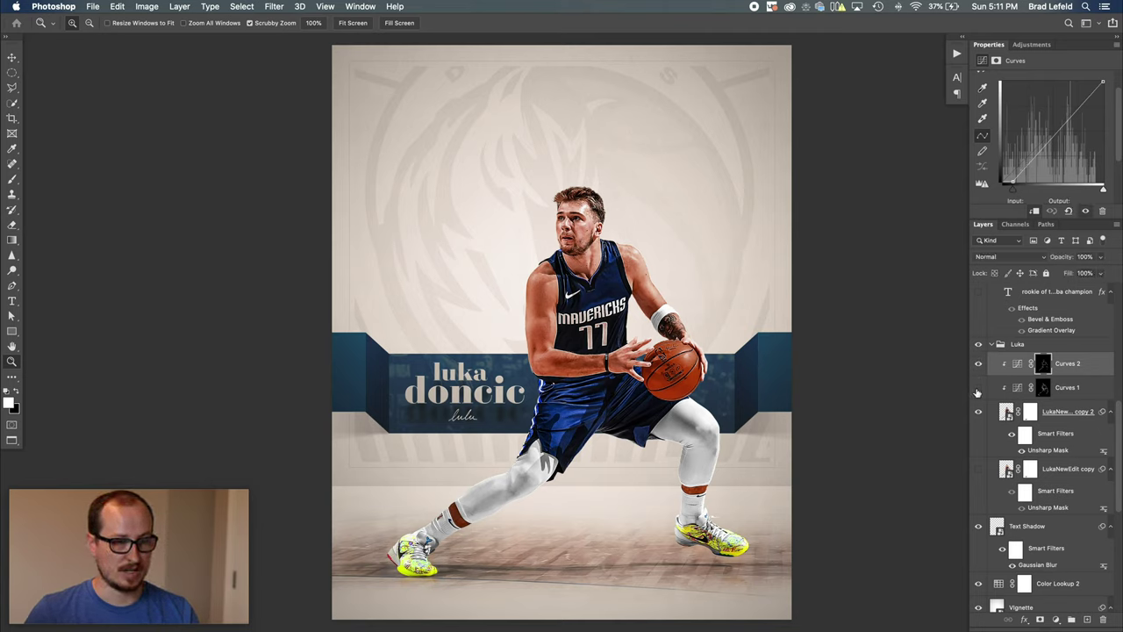
pyautogui.click(979, 389)
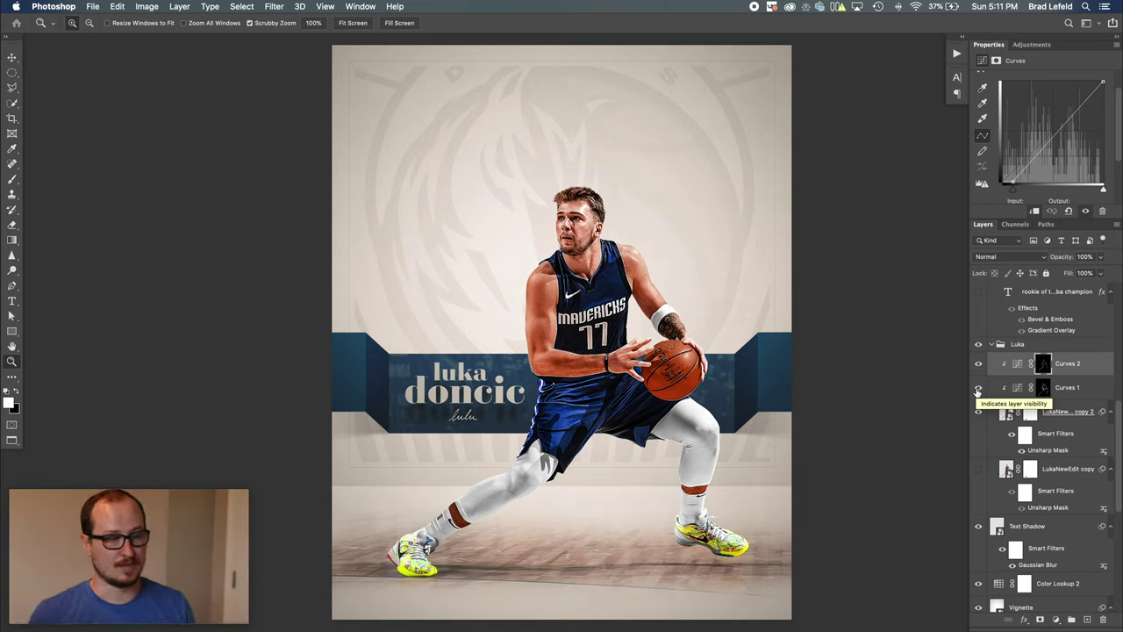
pyautogui.click(990, 347)
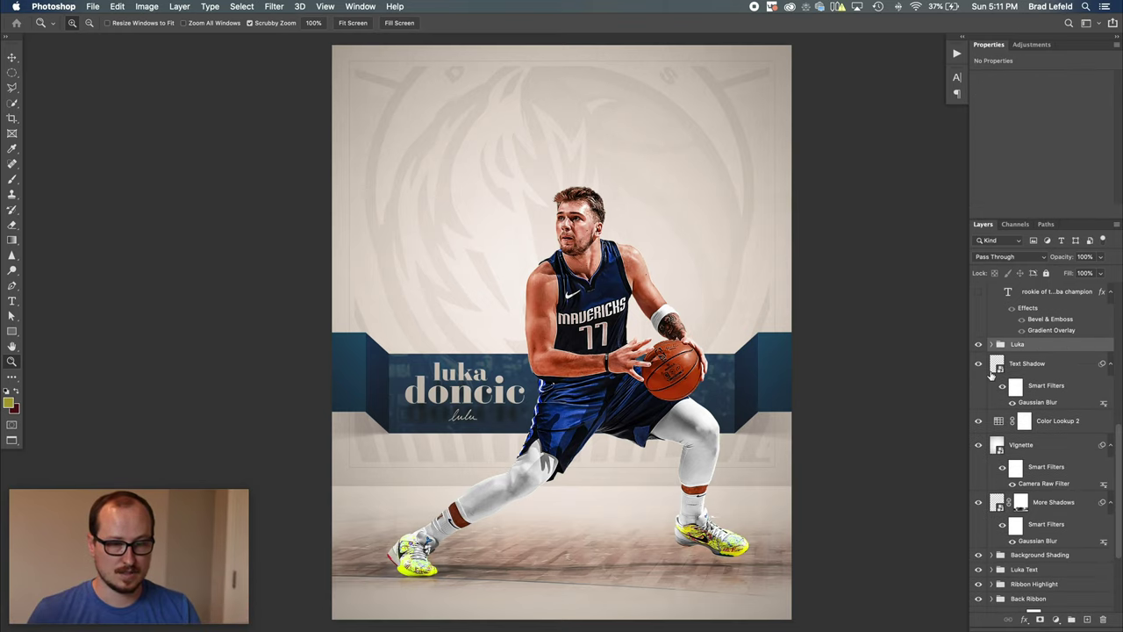
pyautogui.click(992, 345)
# Show the accolades text layer and the Cross Bar striking through "rookie of the year", and collapse the Text group
pyautogui.click(979, 348)
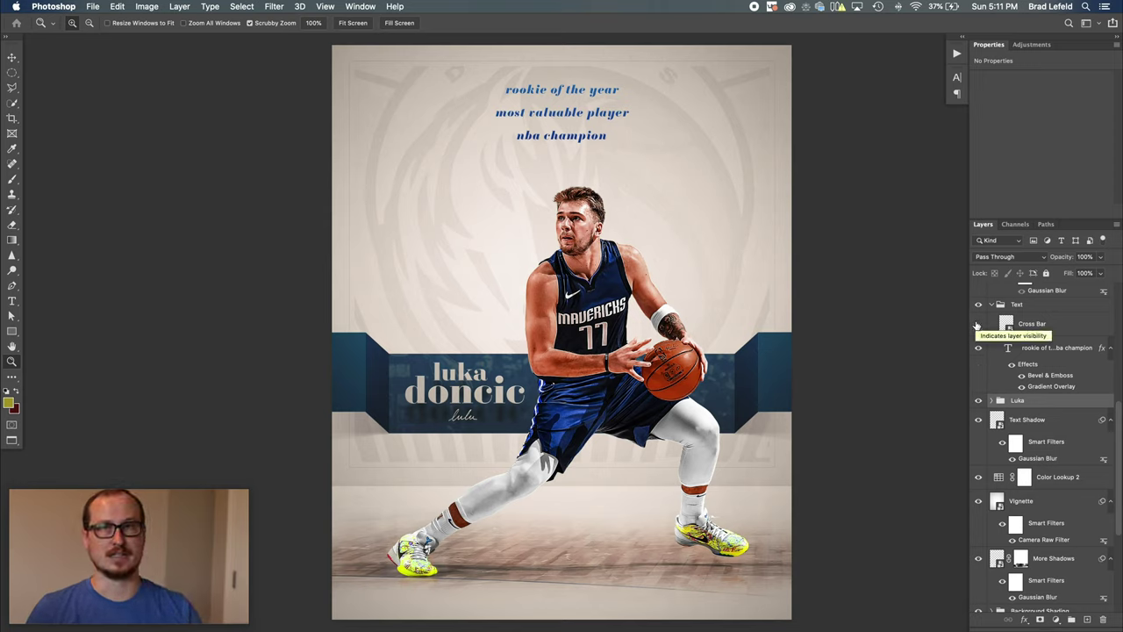
pyautogui.click(978, 324)
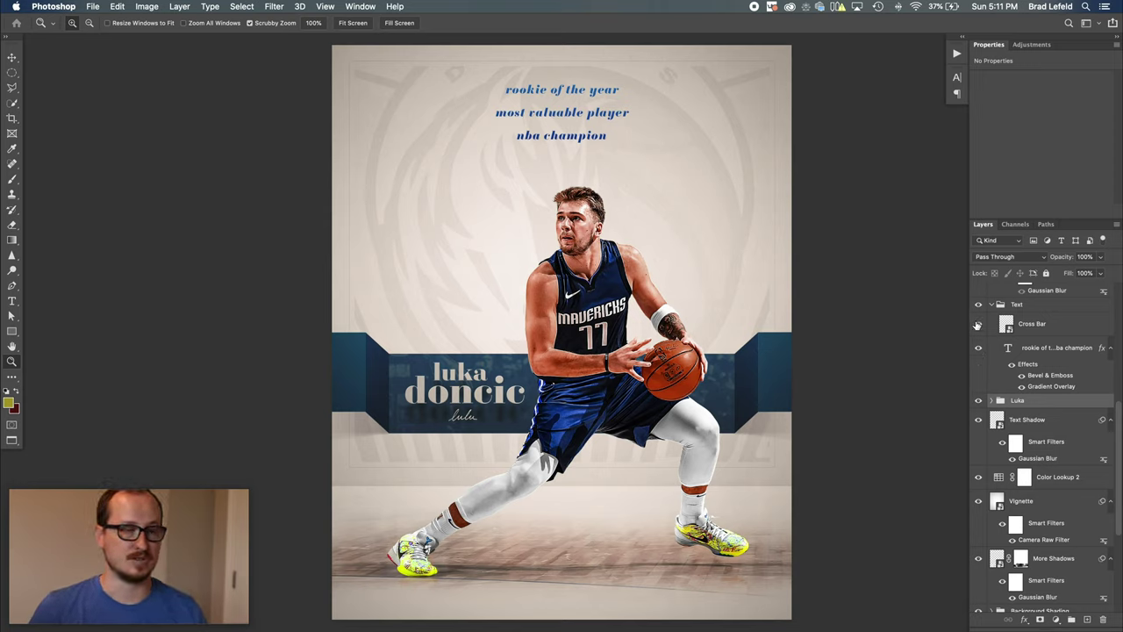
pyautogui.click(1063, 326)
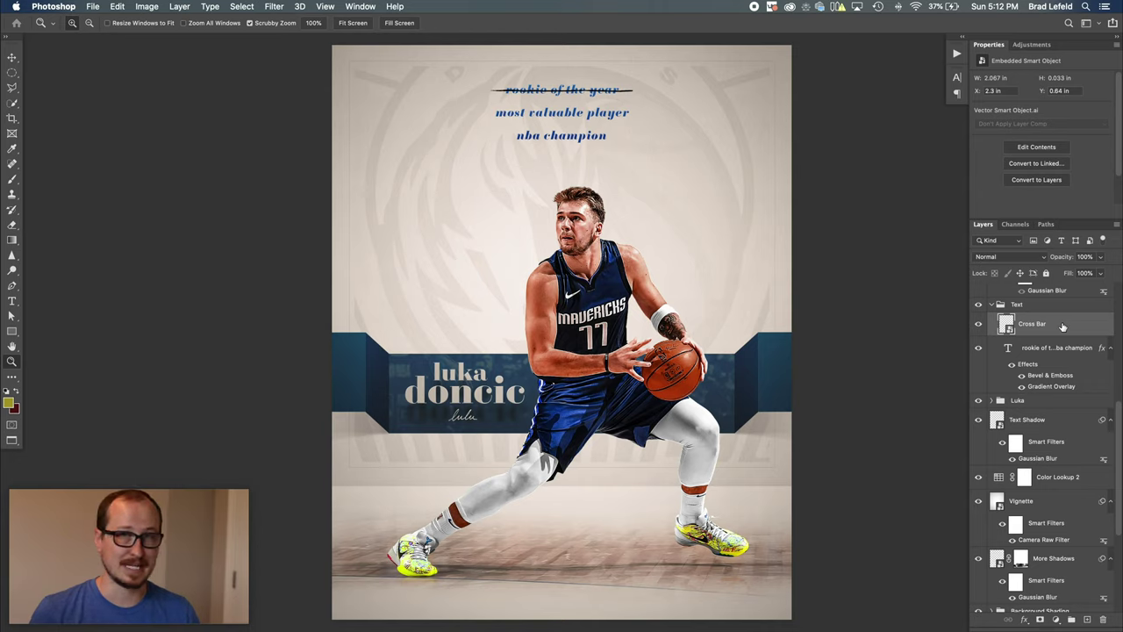
pyautogui.click(992, 305)
# Show the floaters49 layer, look at its smart object's contents, and show its clipped Levels 2 adjustment
pyautogui.scroll(5, 994, 351)
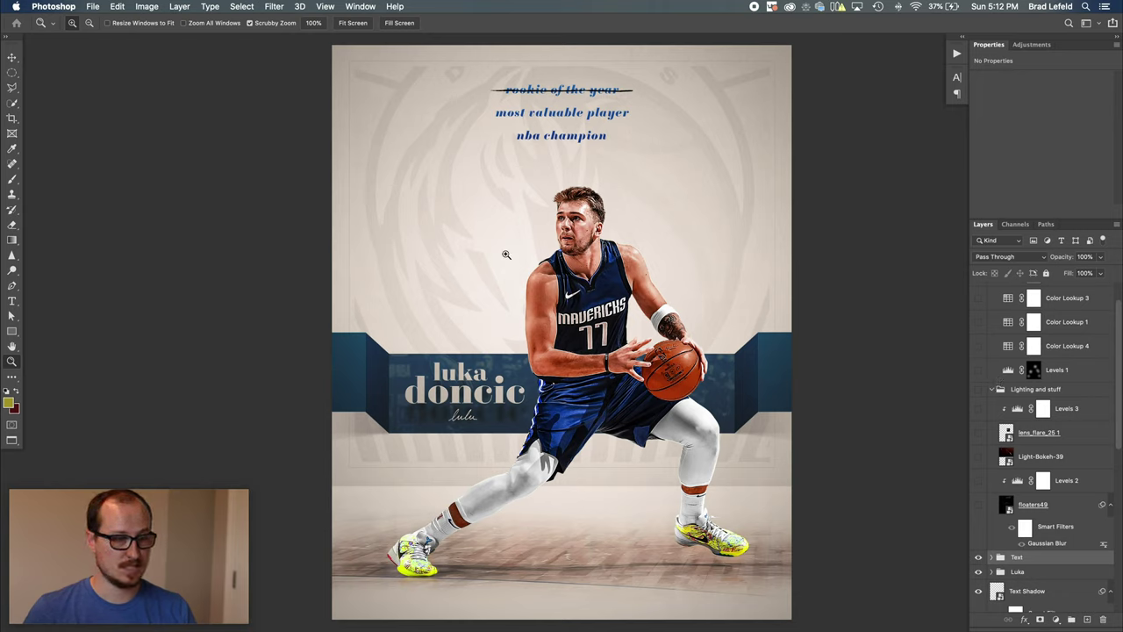
pyautogui.click(979, 506)
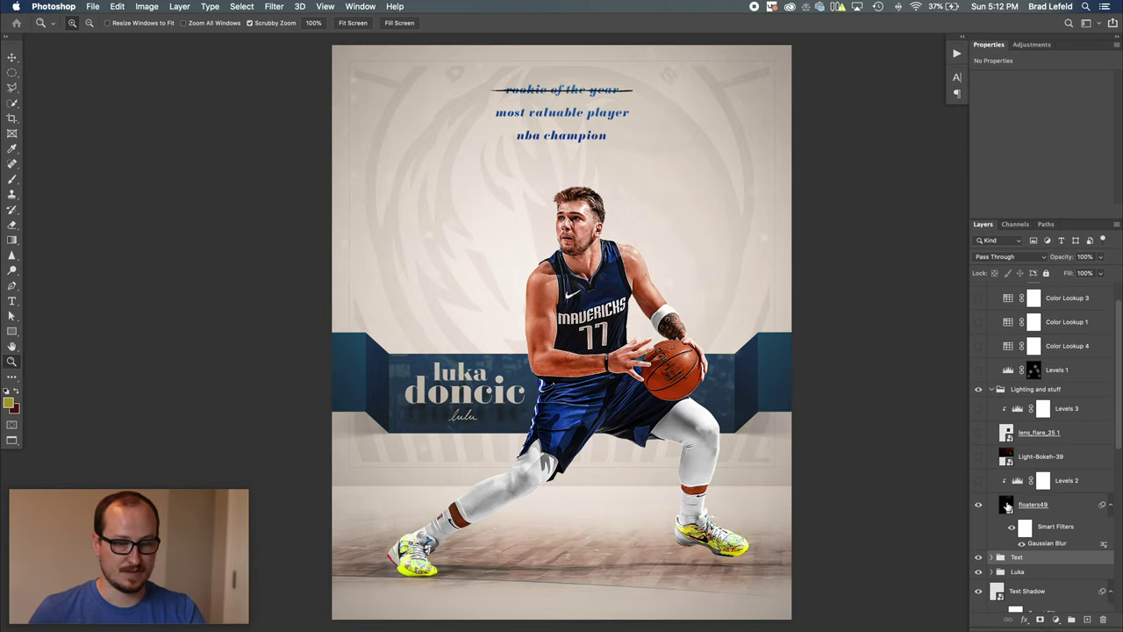
pyautogui.doubleClick(1007, 507)
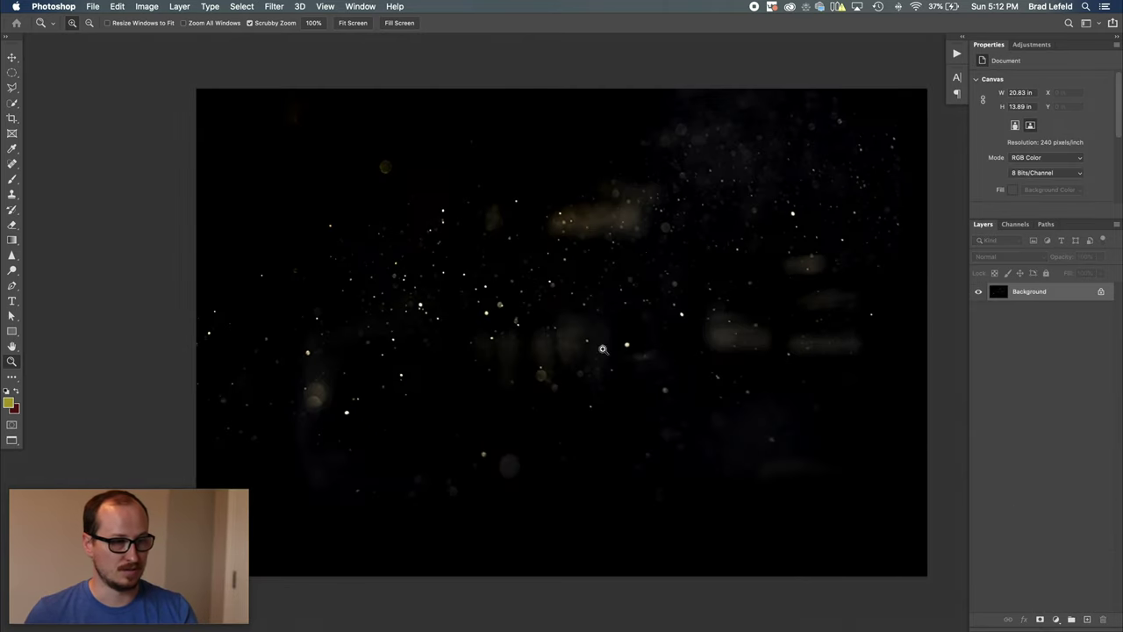
pyautogui.press('super+w')
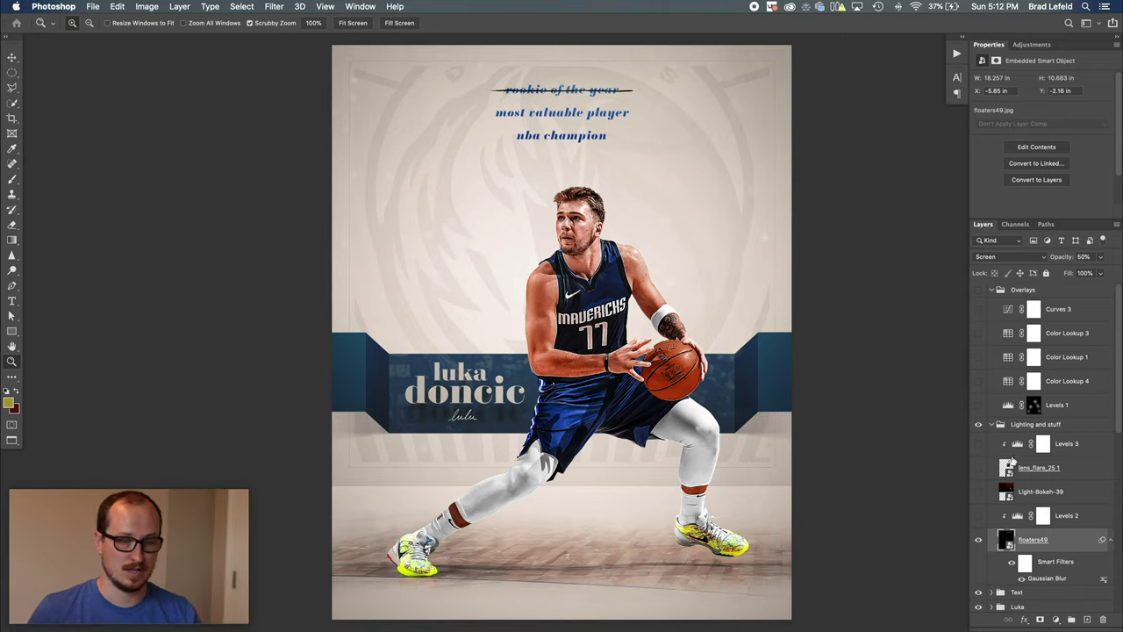
pyautogui.click(1011, 520)
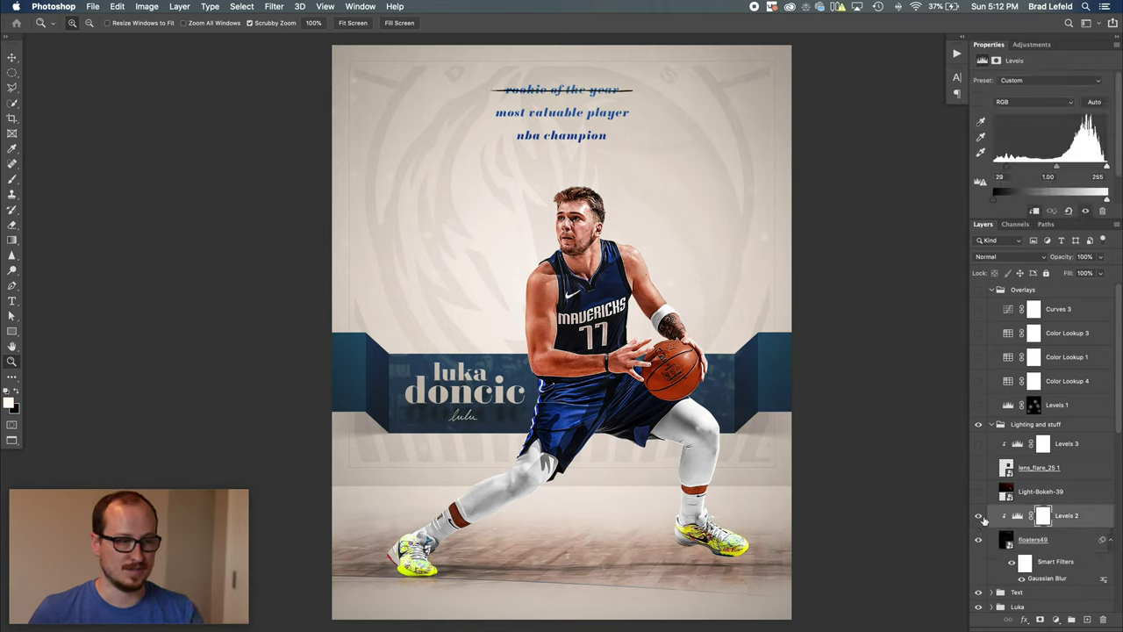
pyautogui.click(979, 518)
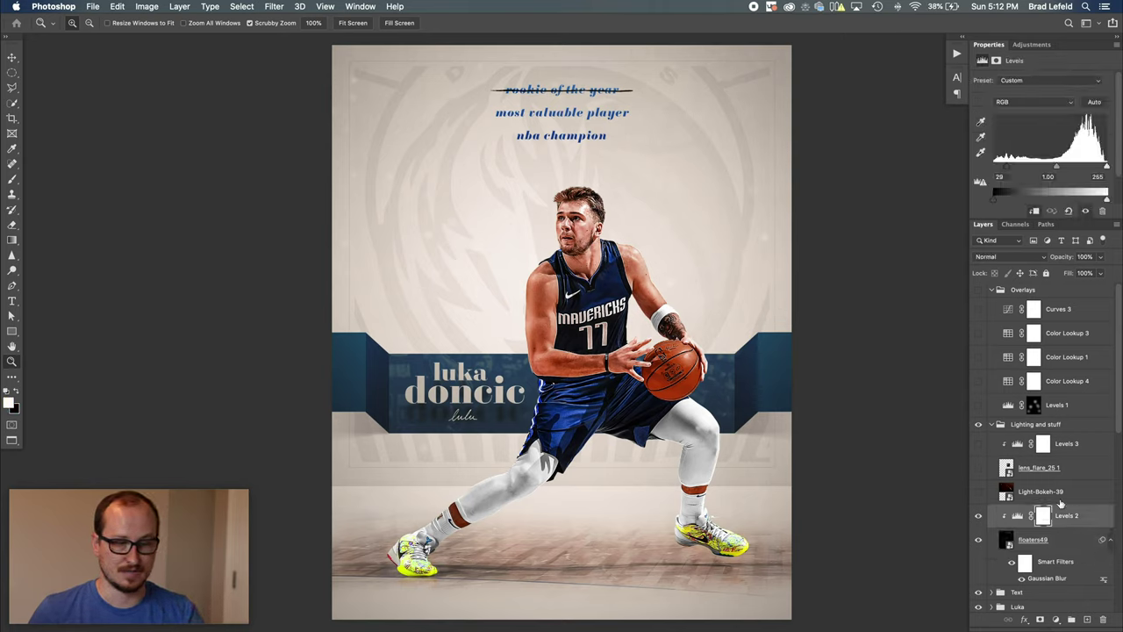
# Show the Light-Bokeh-39 layer and the lens_flare_25 1 layer with its clipped Levels 3 adjustment
pyautogui.click(979, 493)
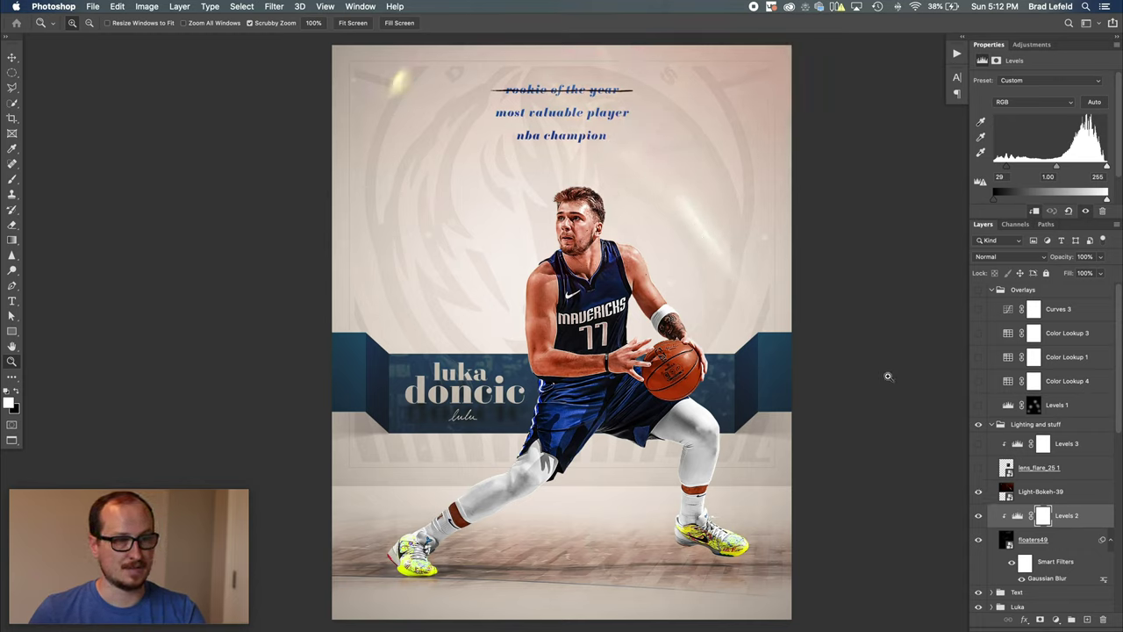
pyautogui.click(1005, 470)
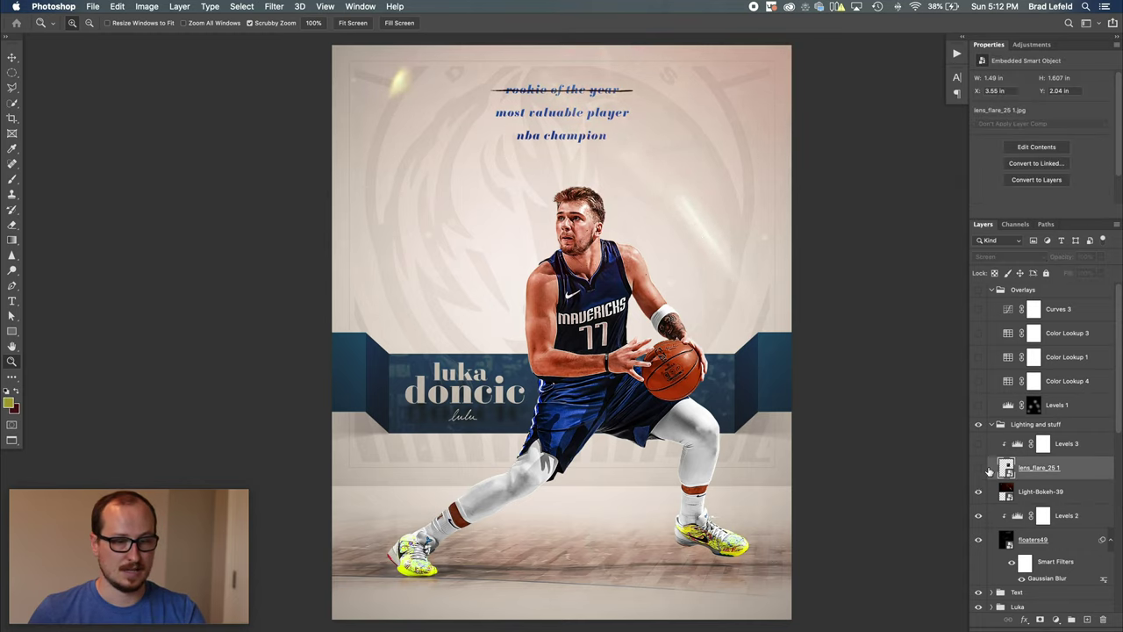
pyautogui.click(980, 468)
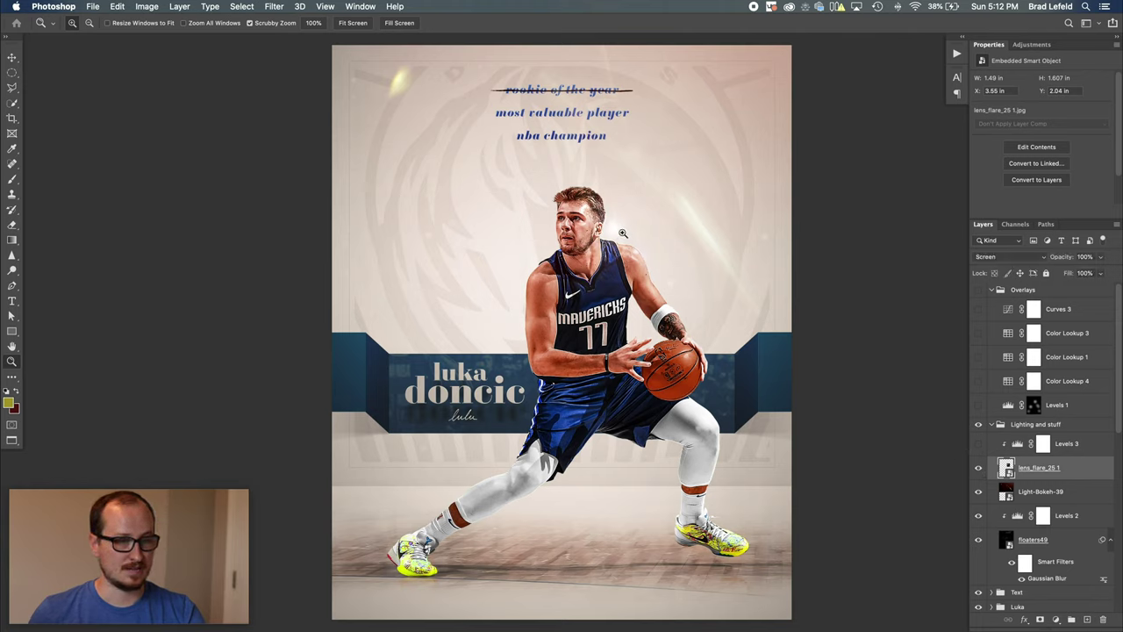
pyautogui.click(1017, 450)
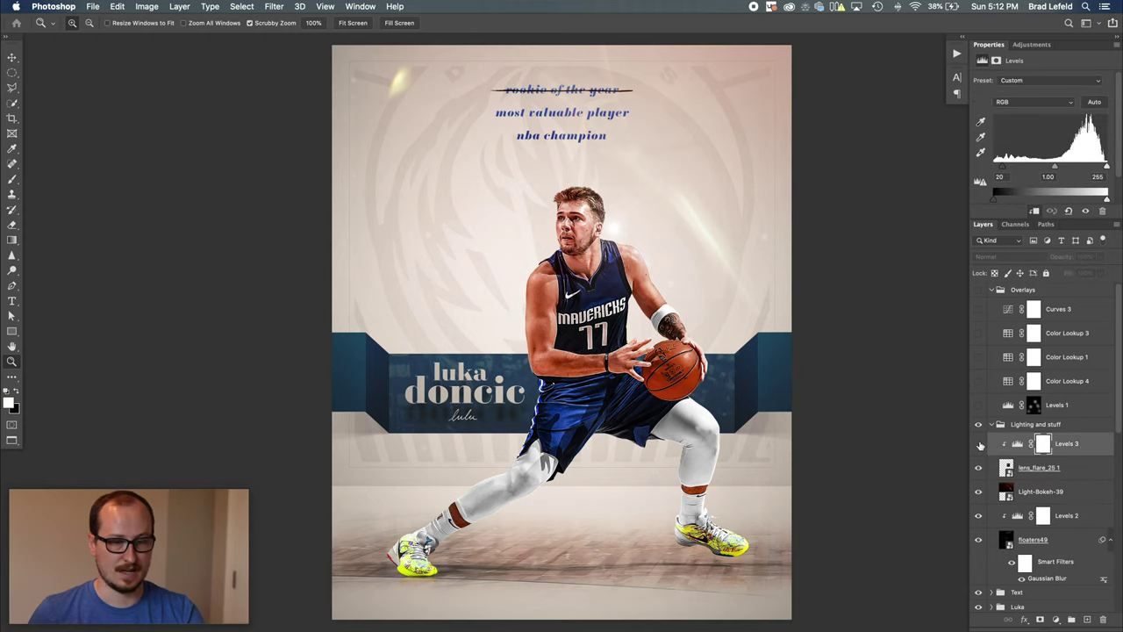
pyautogui.click(979, 444)
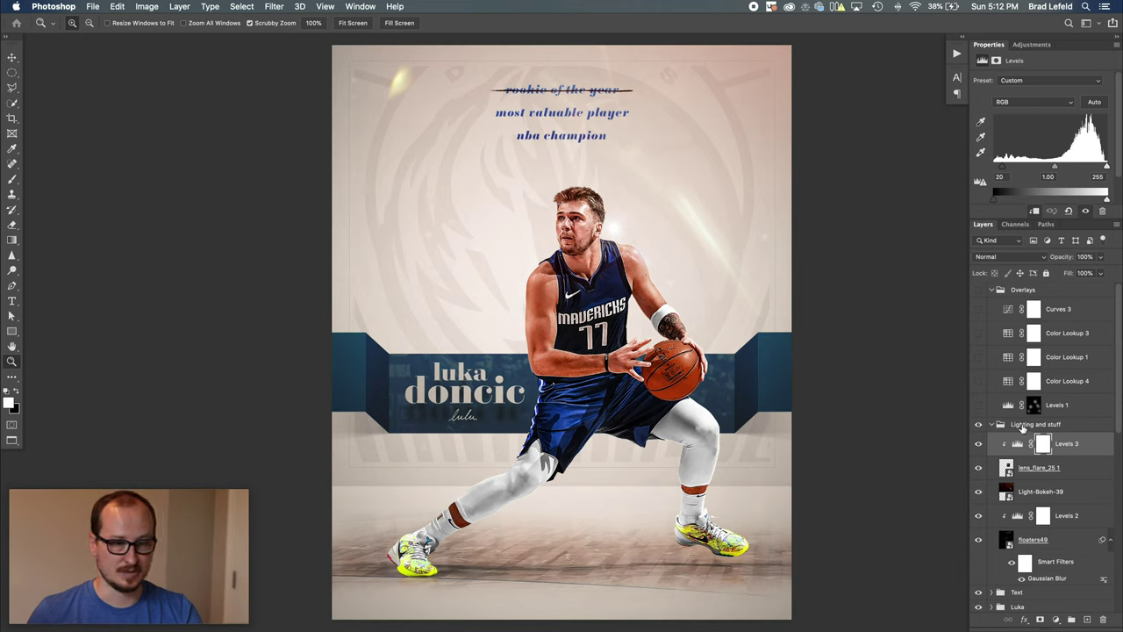
# Show the Levels 1 adjustment in the Overlays group, switching it off and on once to compare its effect
pyautogui.click(979, 405)
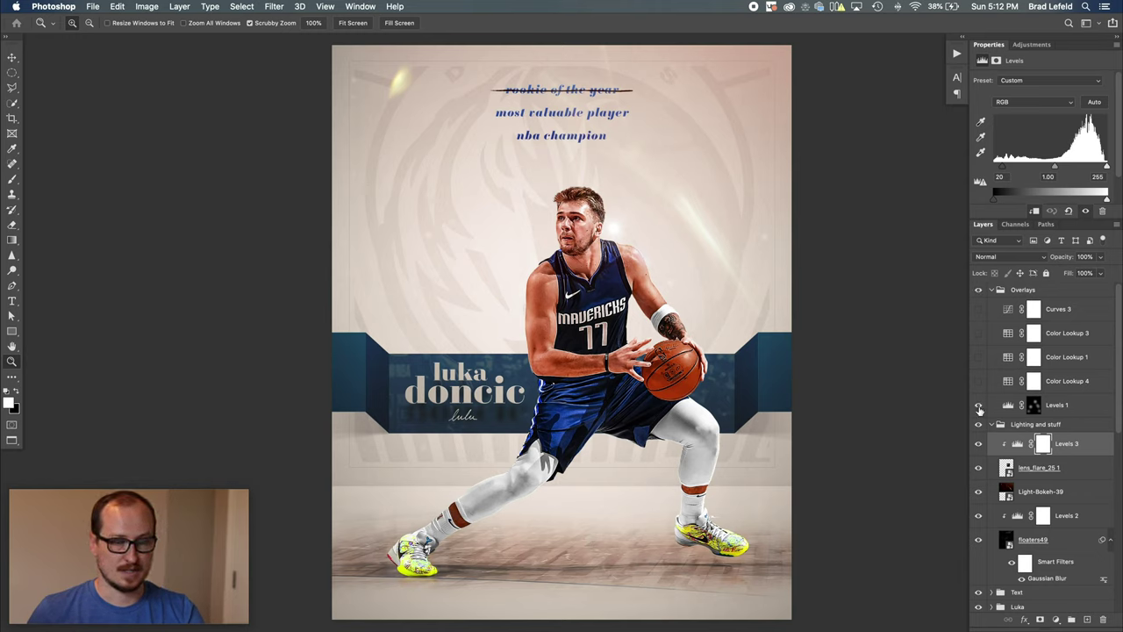
pyautogui.click(980, 405)
pyautogui.click(979, 405)
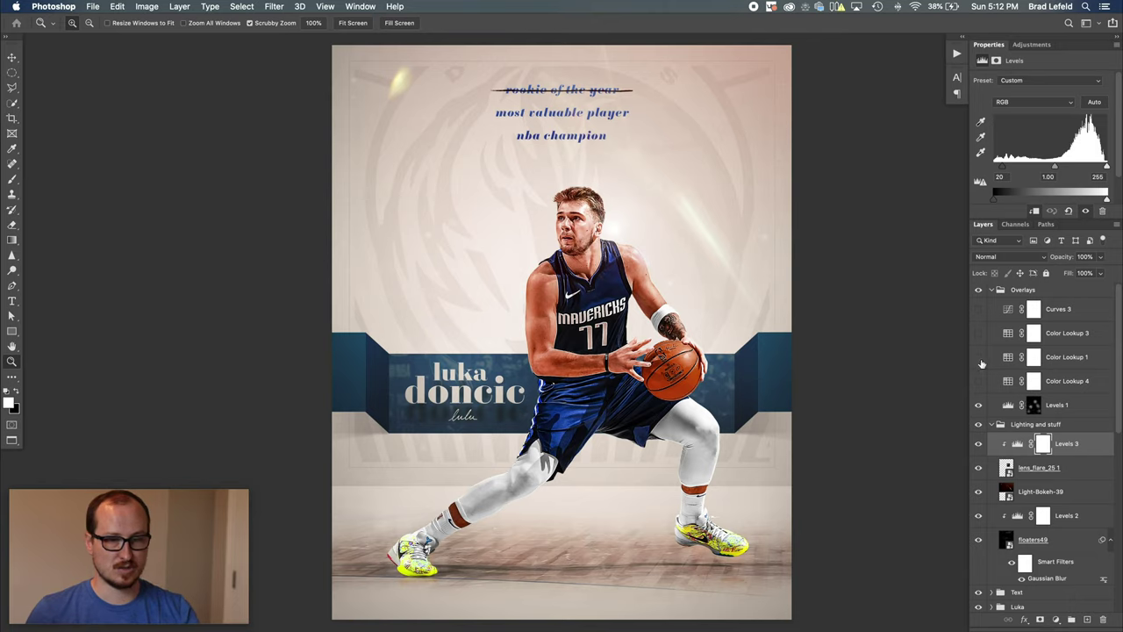
# Review the settings of the Color Lookup 4, Color Lookup 1 and Color Lookup 3 adjustments in turn, and show each one
pyautogui.click(1057, 386)
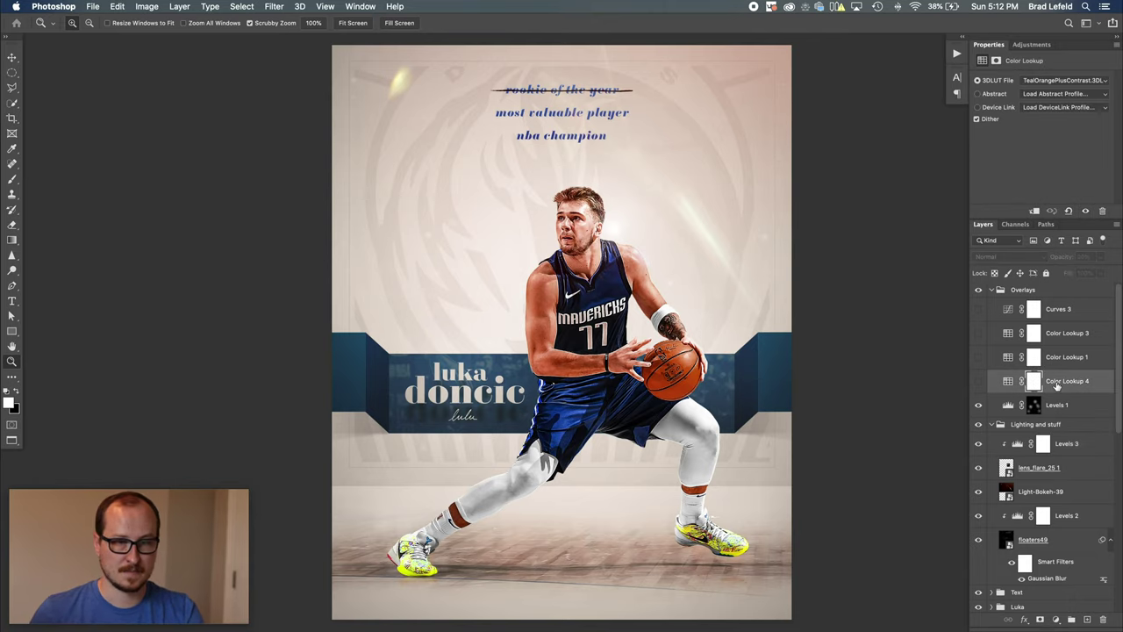
pyautogui.click(980, 383)
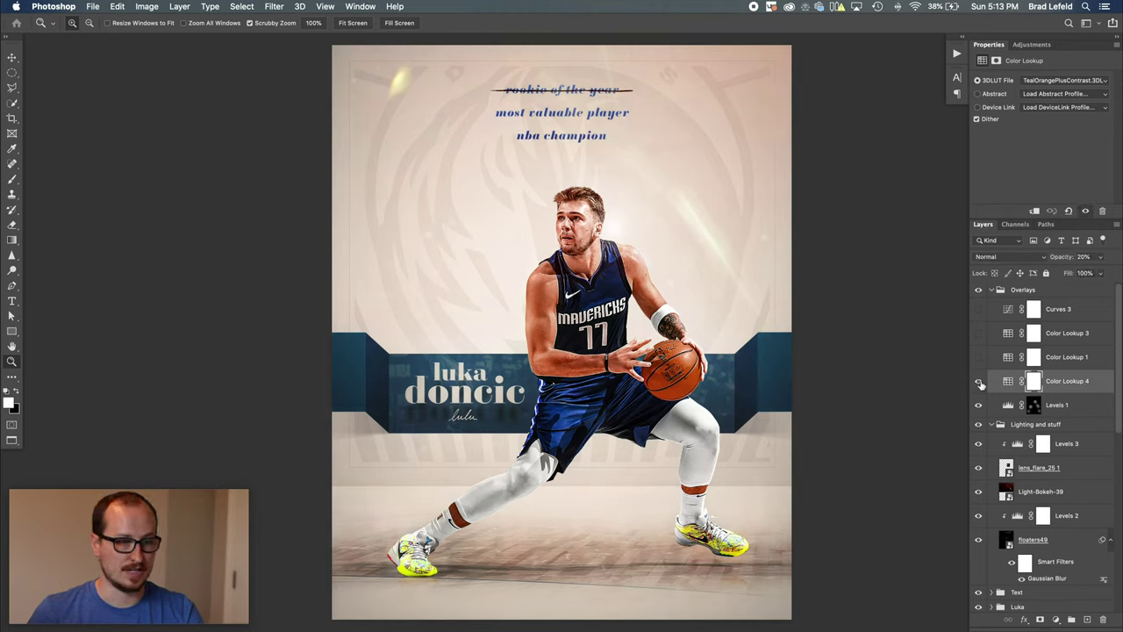
pyautogui.click(1057, 359)
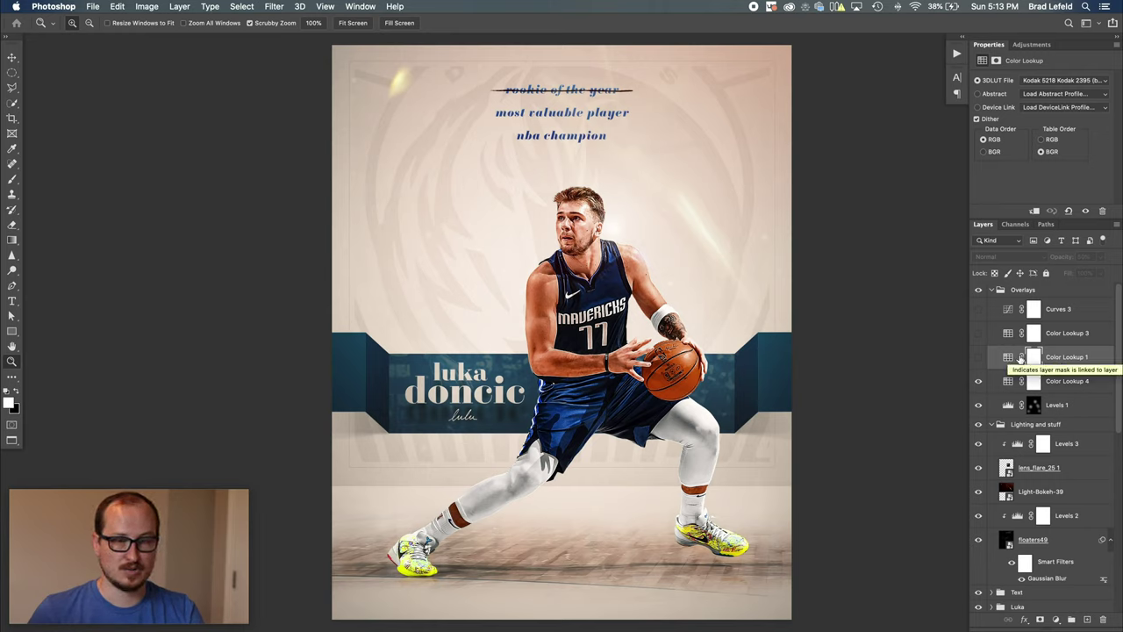
pyautogui.click(980, 358)
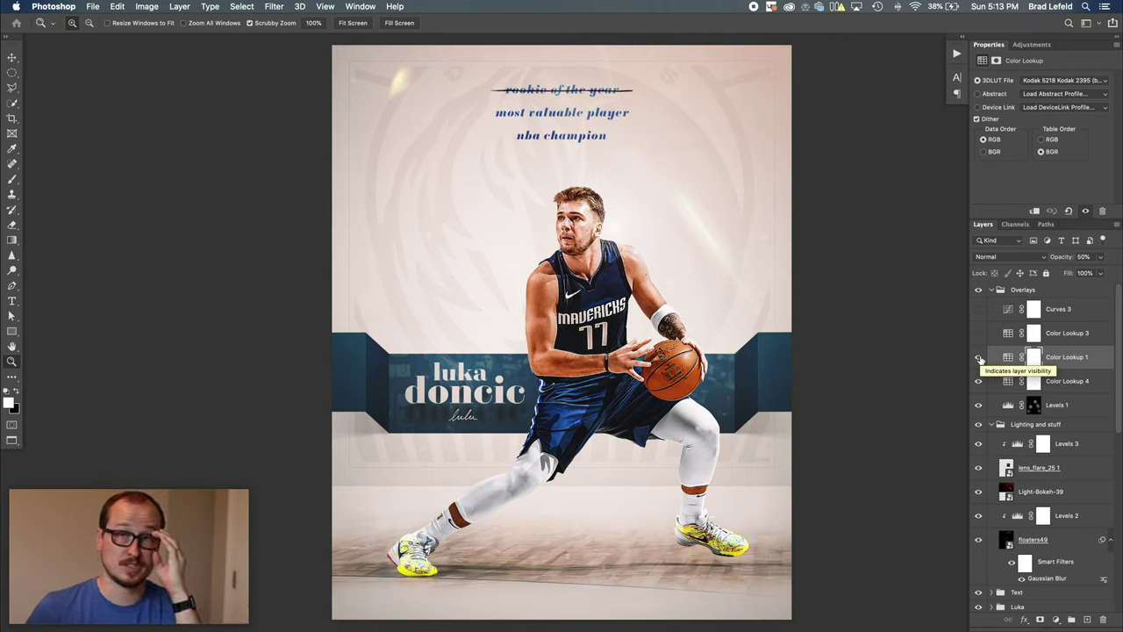
pyautogui.click(1066, 335)
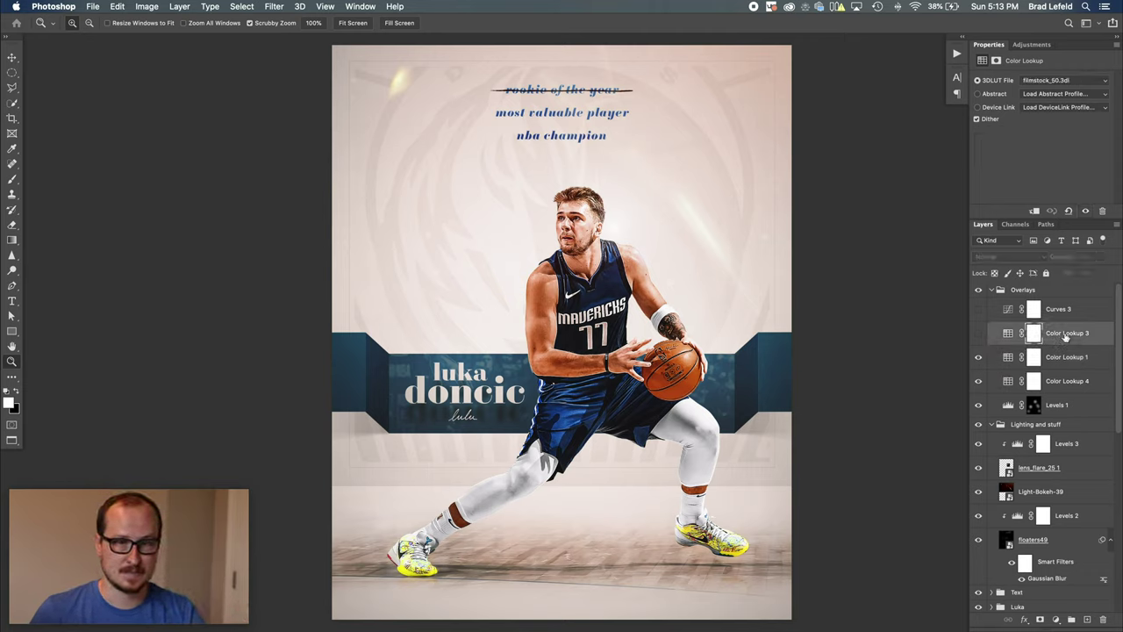
pyautogui.click(980, 337)
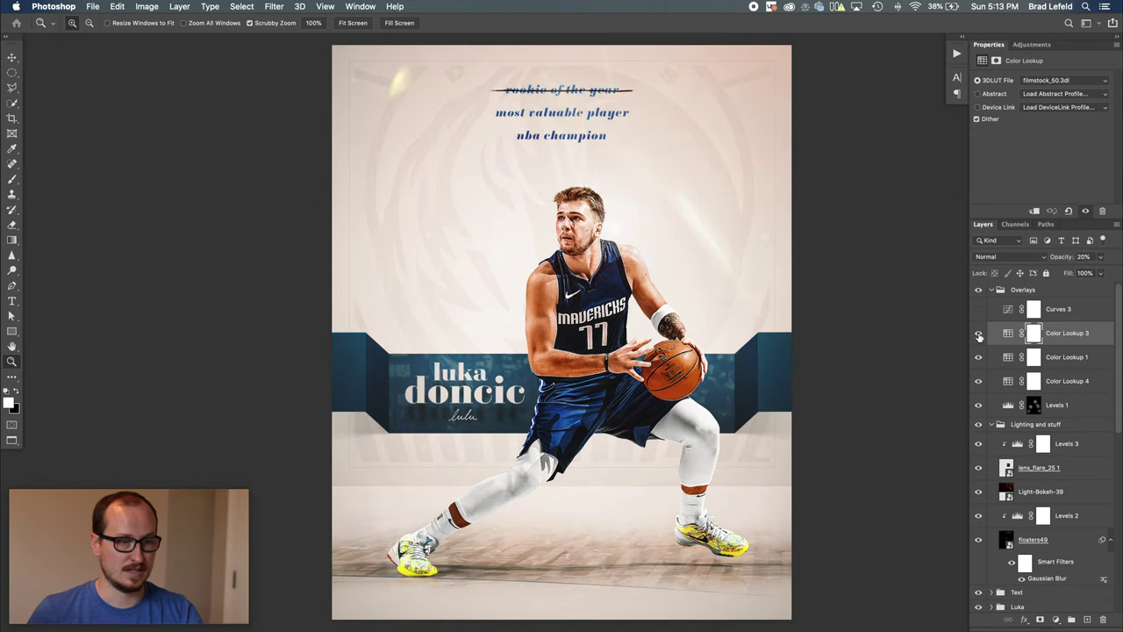
# Review the Curves 3 adjustment at the top of the Overlays group and show it
pyautogui.click(1053, 312)
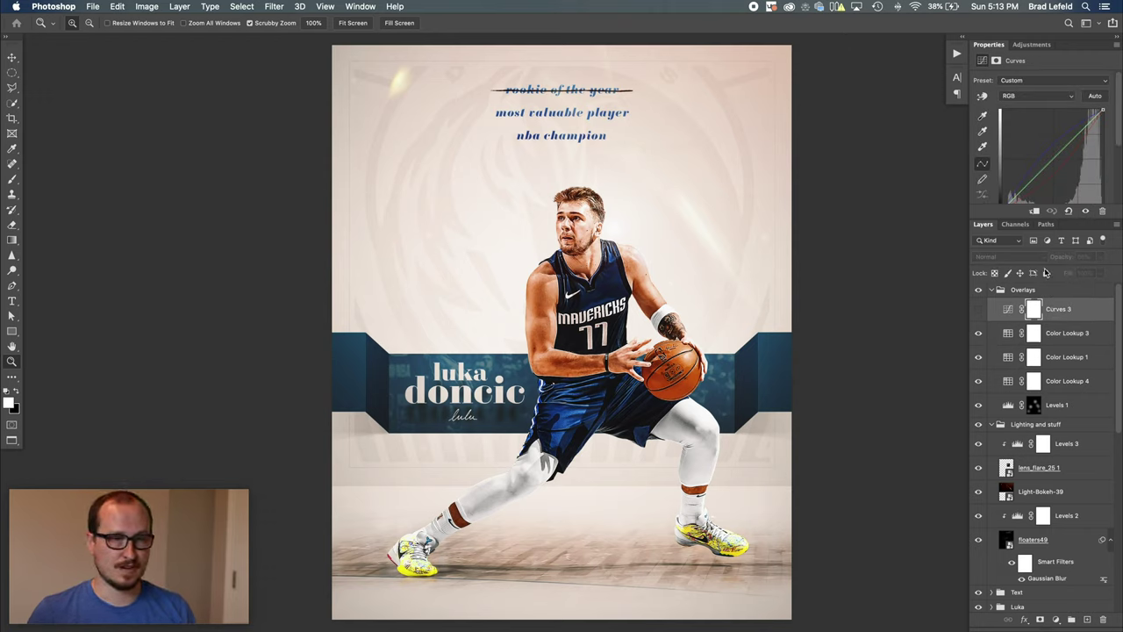
pyautogui.click(979, 312)
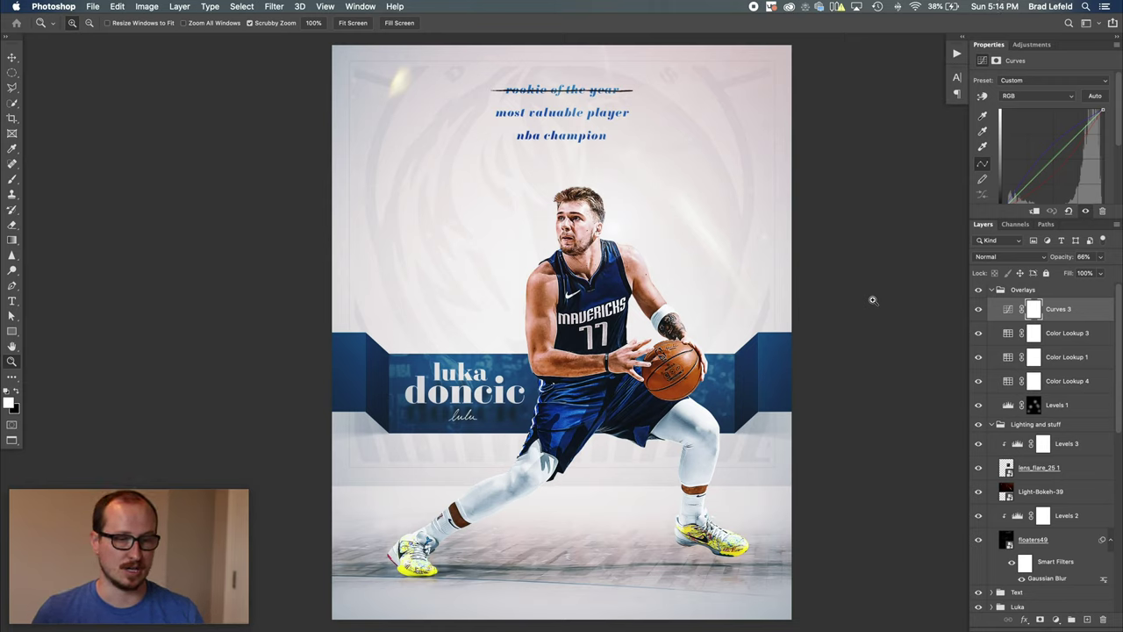
pyautogui.scroll(-10, 990, 359)
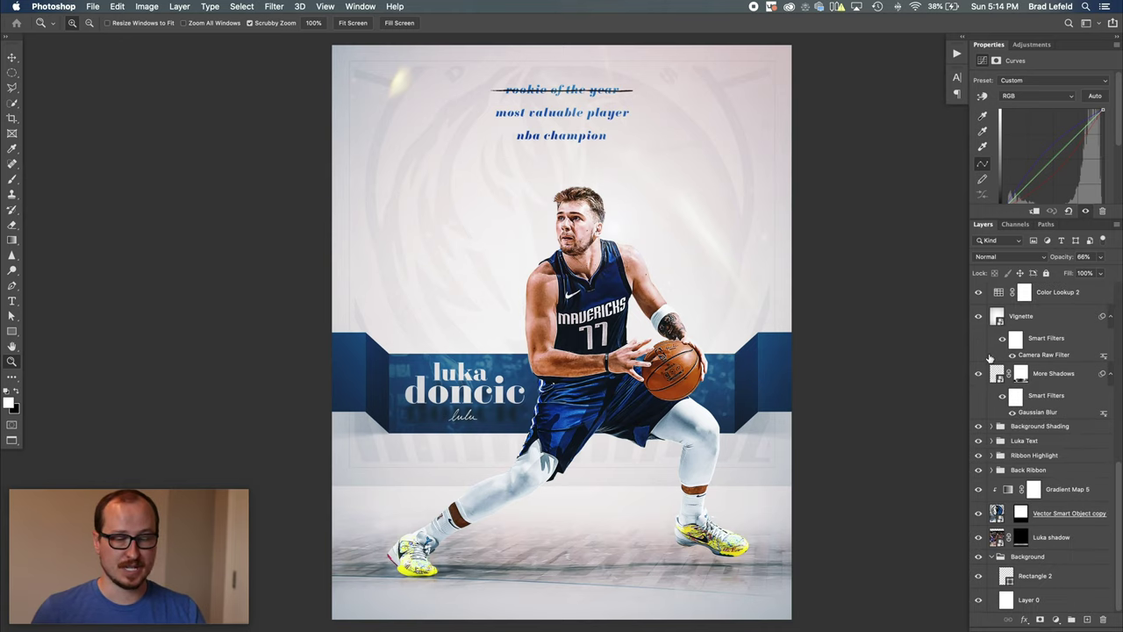